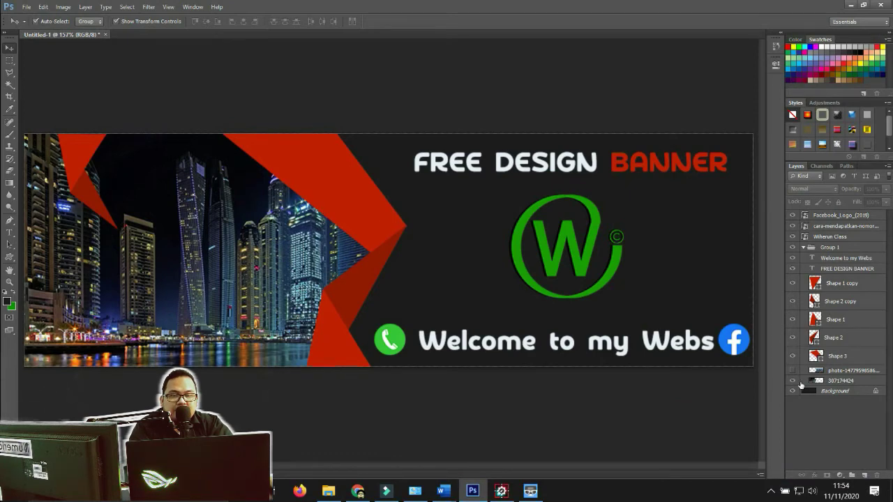
Toggle the city photo layer just below Shape 3 to compare the finished banner with and without its overlay.
{"action": "left_click", "coordinate": [792, 370]}
{"action": "left_click", "coordinate": [795, 373]}
{"action": "left_click", "coordinate": [795, 373]}
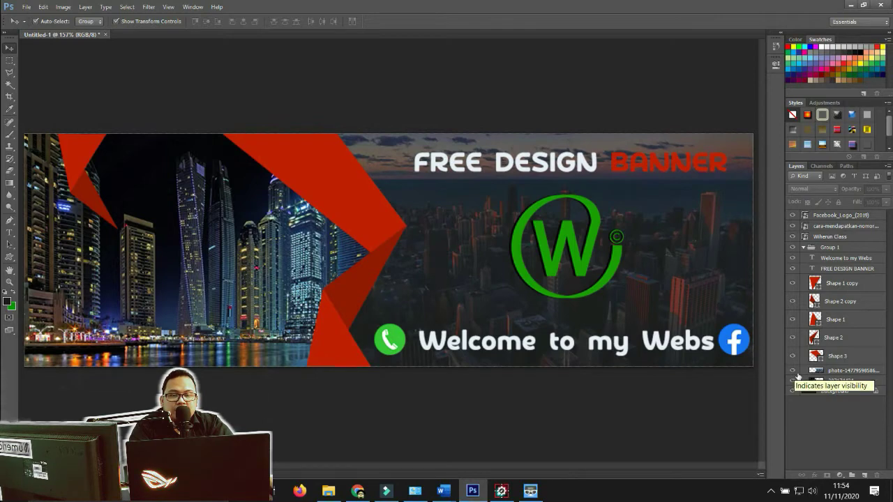
{"action": "left_click", "coordinate": [796, 375]}
{"action": "left_click", "coordinate": [796, 375]}
{"action": "left_click", "coordinate": [796, 374]}
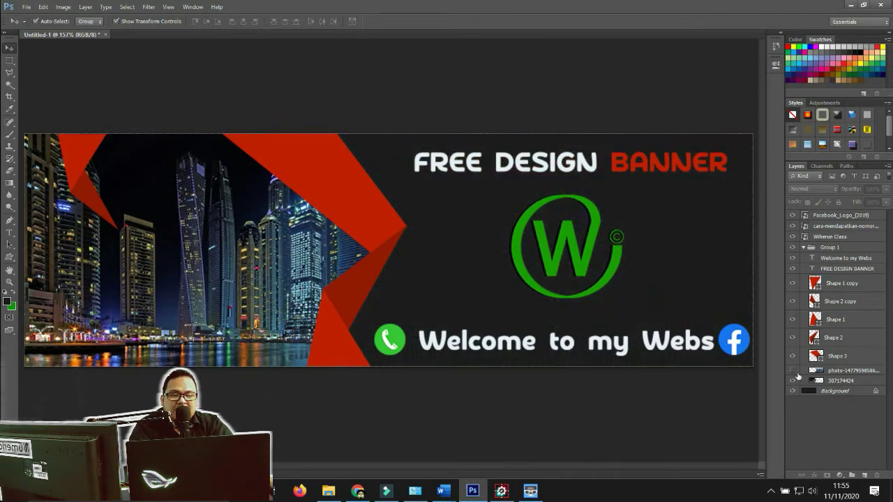
{"action": "left_click", "coordinate": [797, 374]}
{"action": "left_click", "coordinate": [796, 375]}
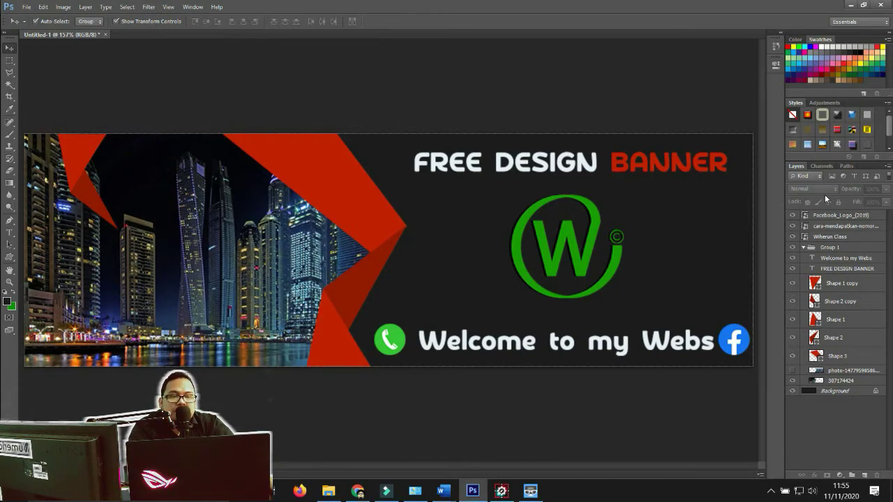
{"action": "left_click", "coordinate": [820, 166]}
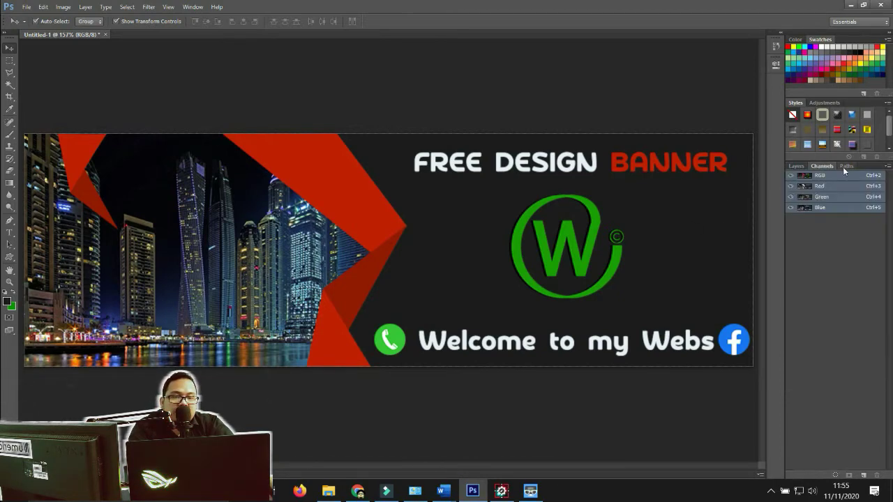
{"action": "left_click", "coordinate": [845, 166]}
{"action": "left_click", "coordinate": [794, 166]}
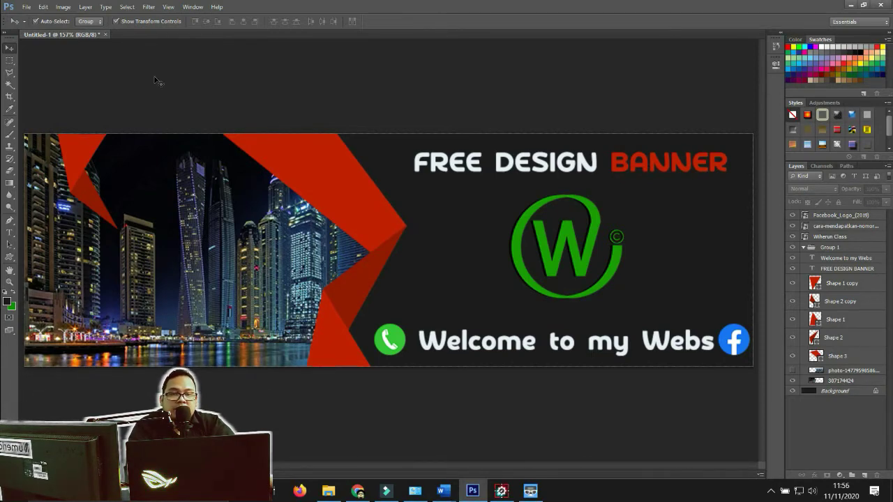
{"action": "left_click", "coordinate": [26, 7]}
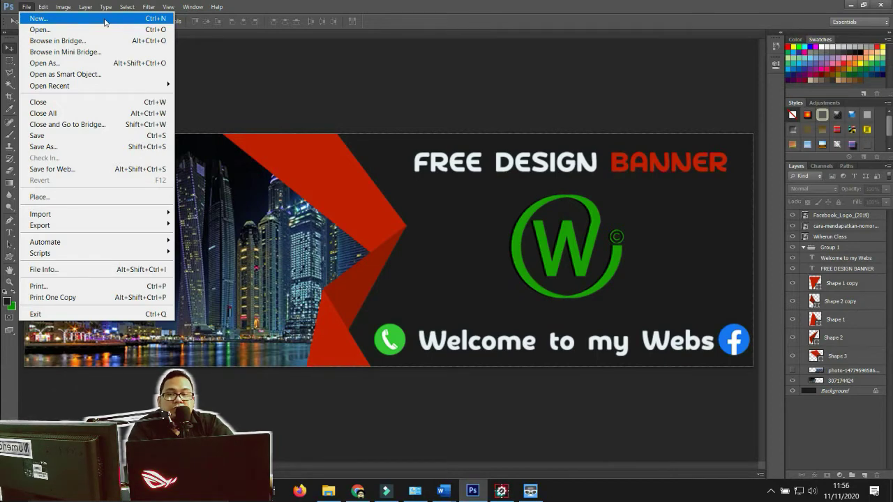
{"action": "left_click", "coordinate": [302, 78]}
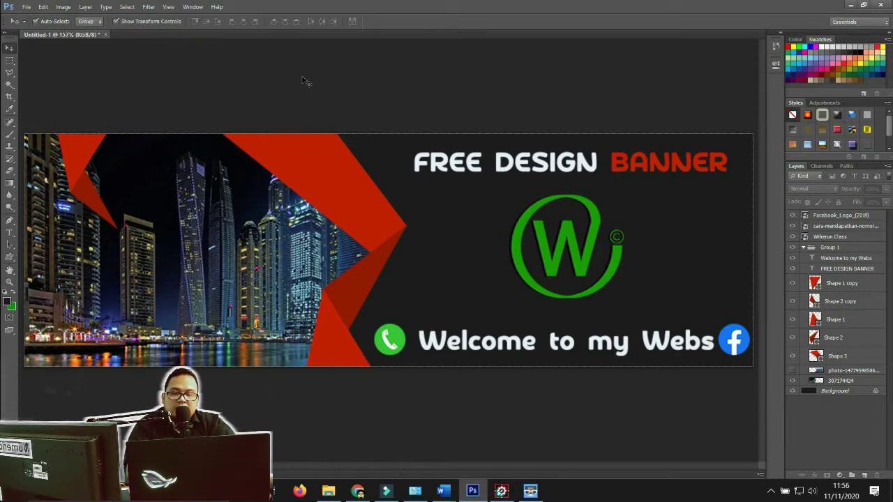
Create a new 1000 × 320 pixel document at 200 pixels/inch, RGB Color, 8 bit, with white background contents.
{"action": "key", "text": "ctrl+n"}
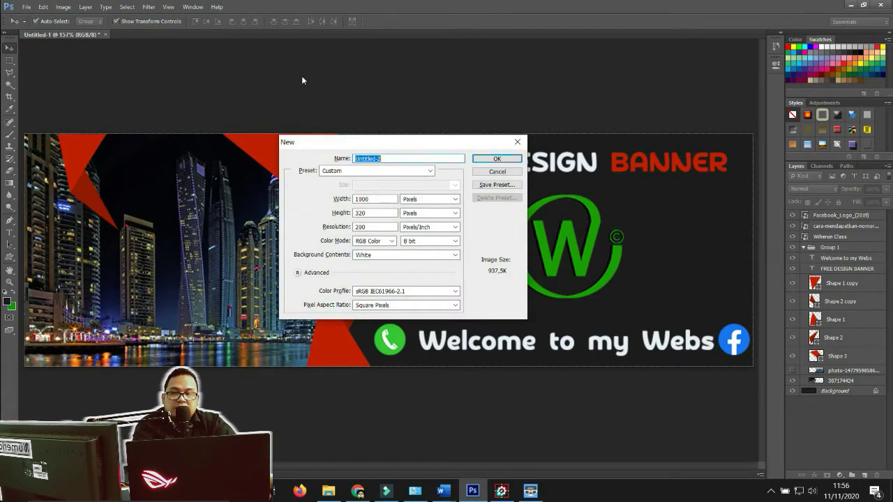
{"action": "left_click", "coordinate": [24, 8]}
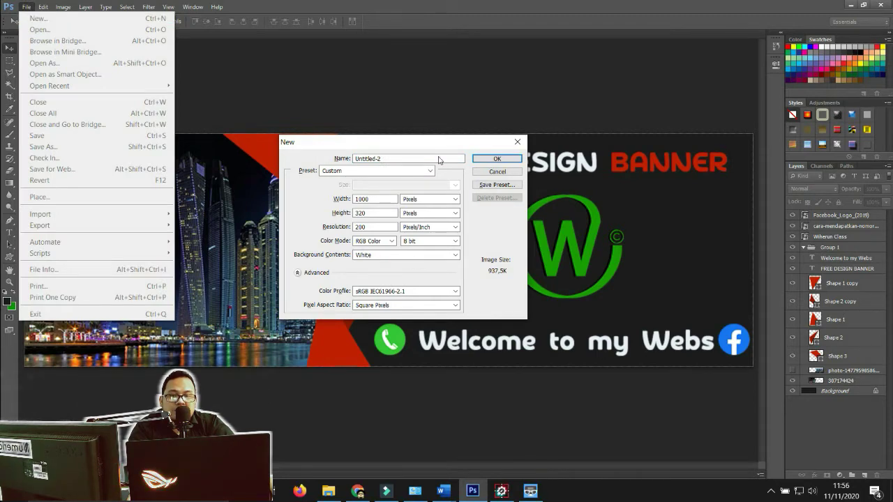
{"action": "left_click", "coordinate": [454, 102]}
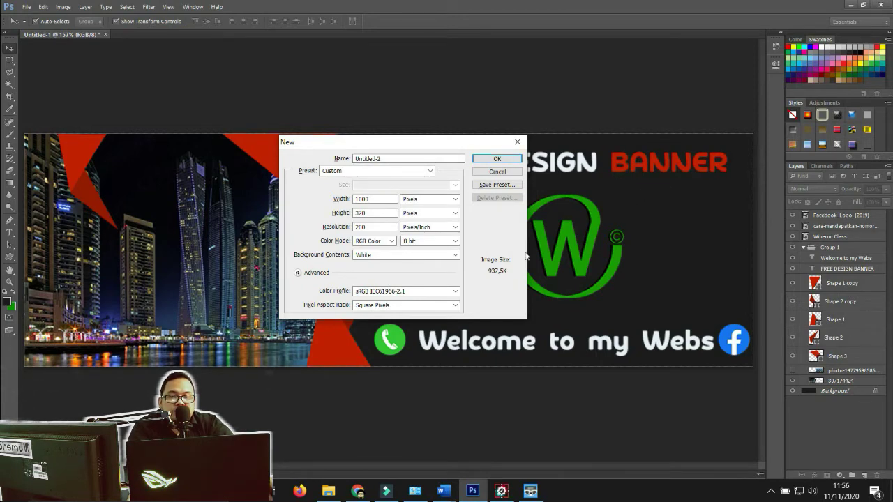
{"action": "left_click", "coordinate": [380, 200]}
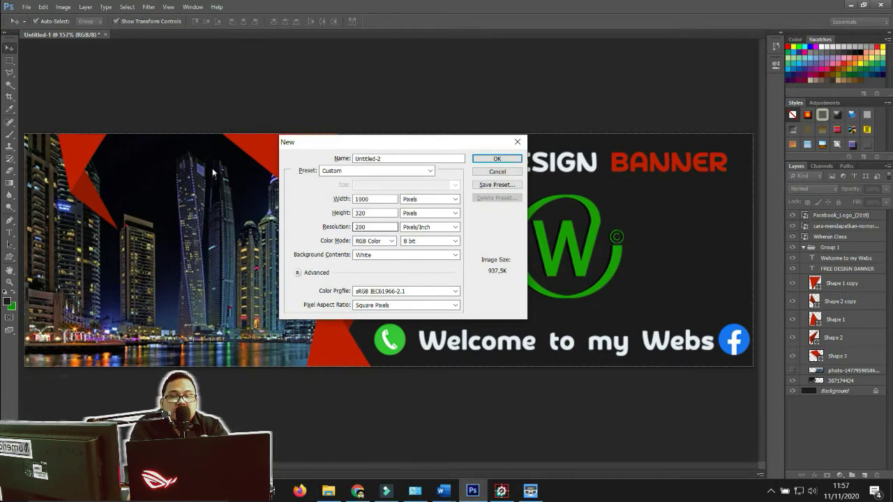
{"action": "left_click", "coordinate": [364, 227]}
{"action": "left_click_drag", "start_coordinate": [354, 230], "coordinate": [372, 231]}
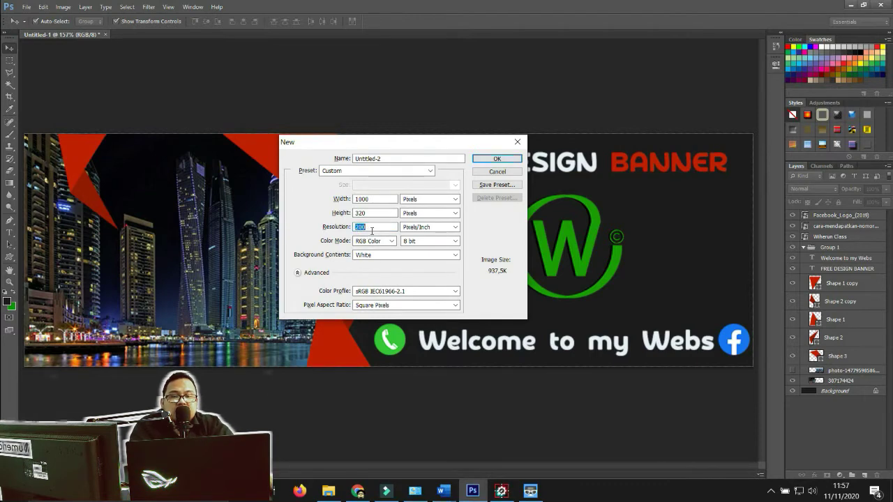
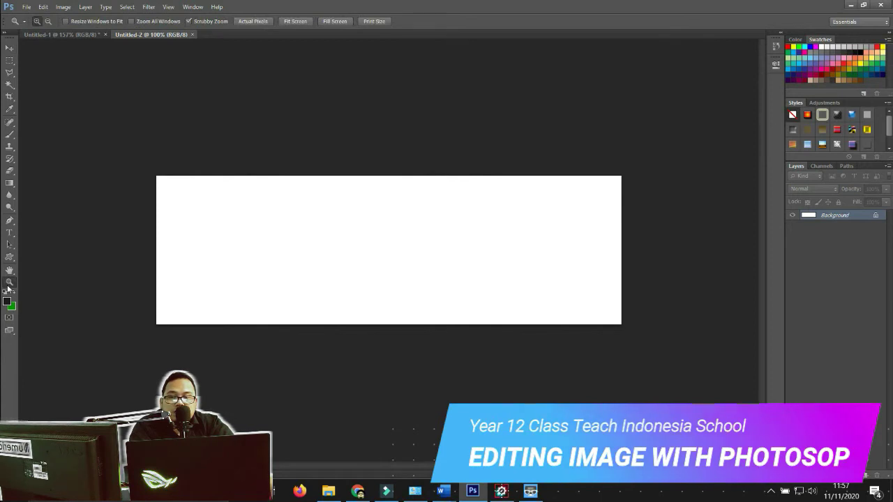
Set the foreground colour to very dark grey #212223 and fill the Background layer with it.
{"action": "right_click", "coordinate": [310, 230]}
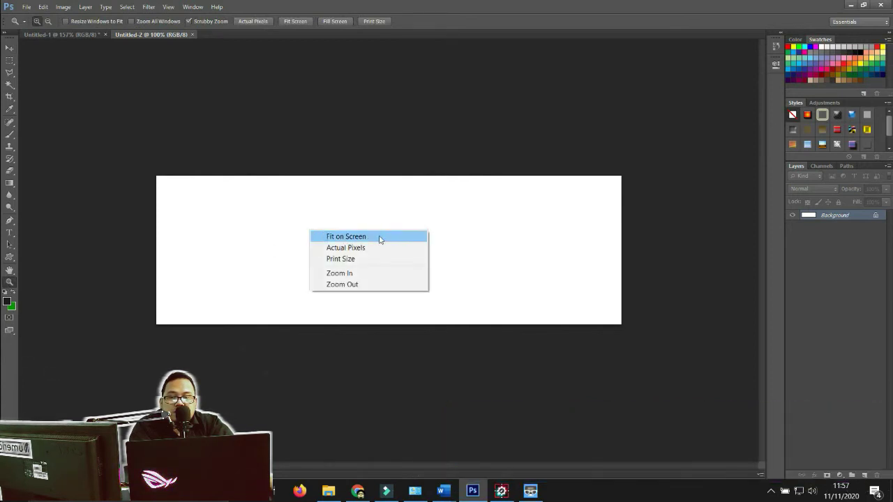
{"action": "left_click", "coordinate": [346, 237]}
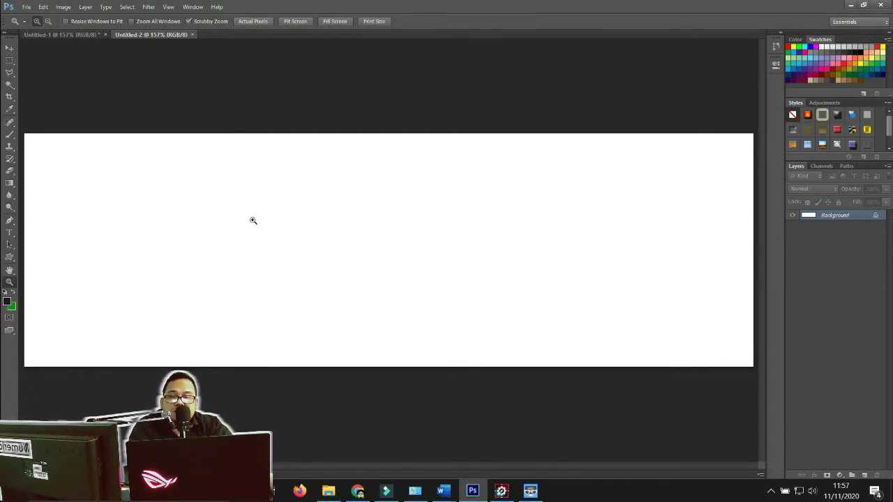
{"action": "left_click", "coordinate": [8, 302]}
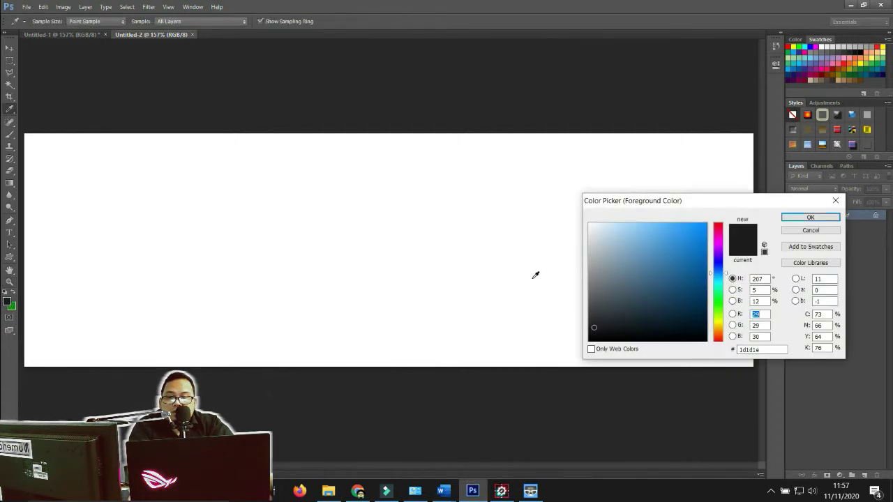
{"action": "left_click", "coordinate": [810, 217]}
{"action": "key", "text": "z"}
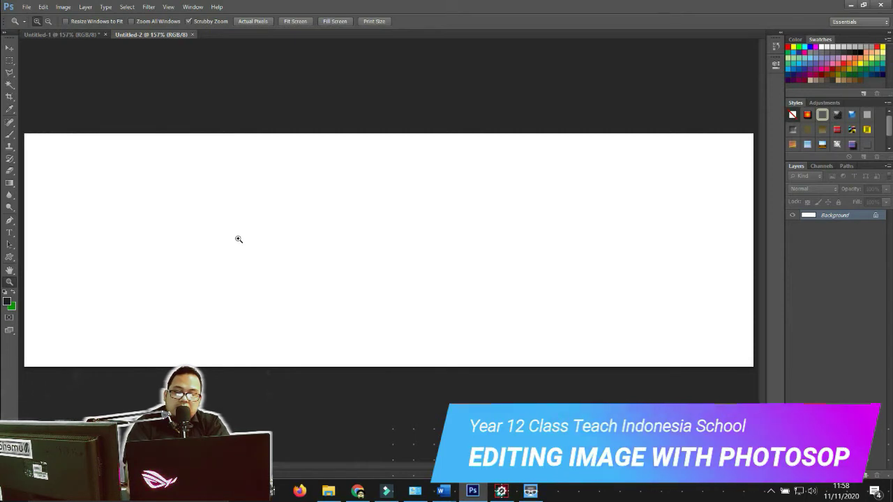
{"action": "key", "text": "alt"}
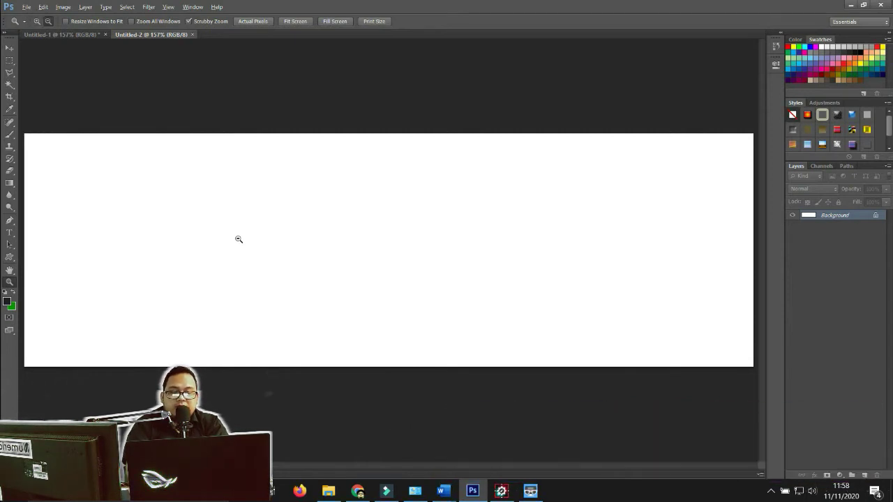
{"action": "key", "text": "alt+BackSpace"}
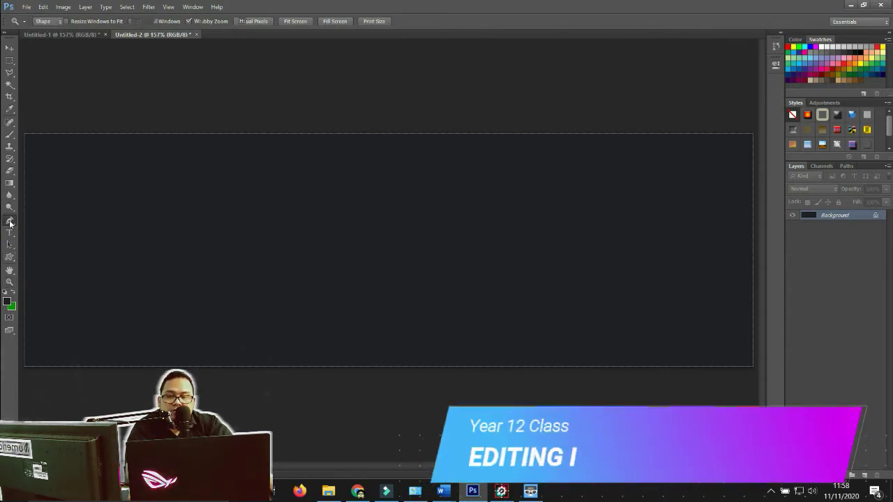
Draw a narrow upright triangle about 126 × 185 px with the Pen tool in Shape mode, overlapping the canvas's lower edge left of centre.
{"action": "key", "text": "p"}
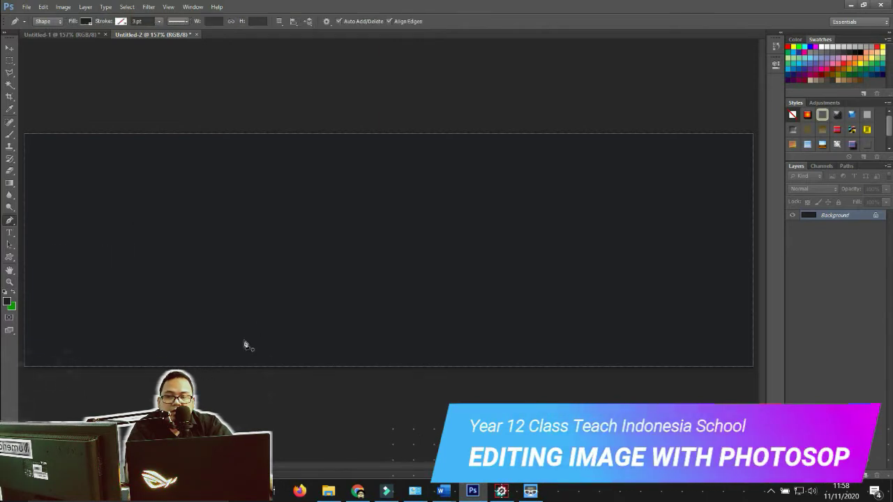
{"action": "left_click", "coordinate": [44, 22]}
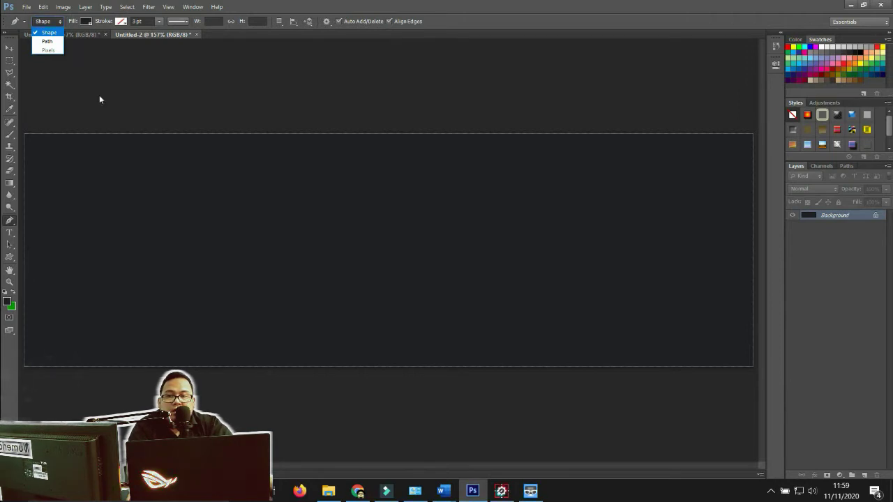
{"action": "left_click", "coordinate": [218, 392]}
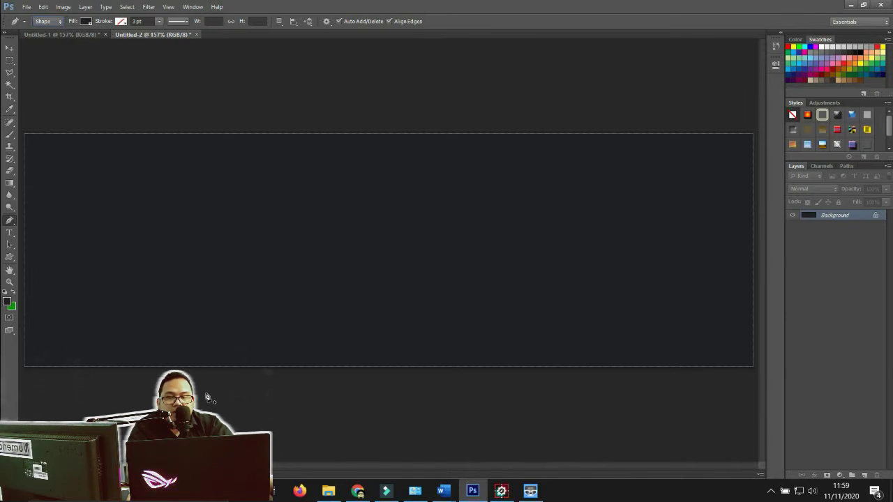
{"action": "left_click", "coordinate": [207, 397]}
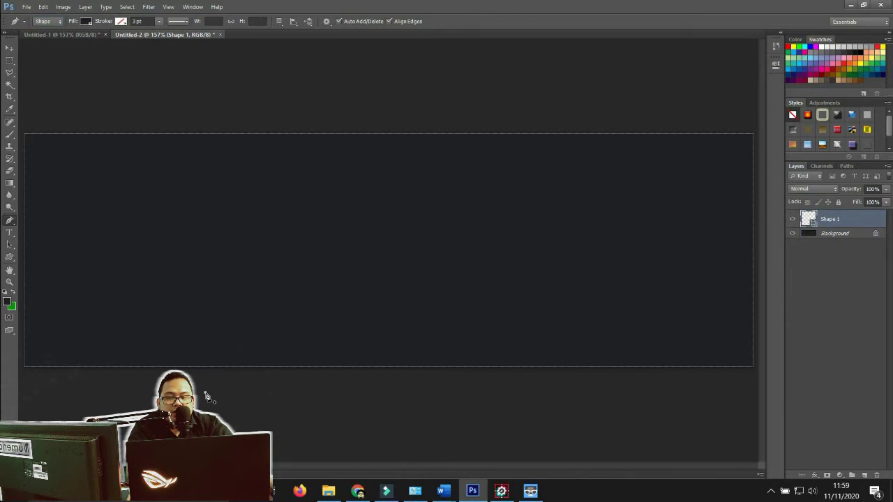
{"action": "left_click", "coordinate": [257, 275]}
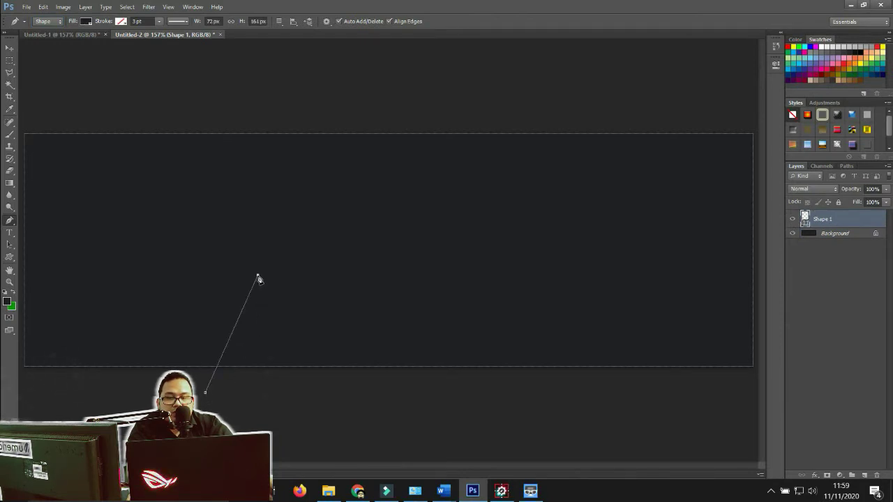
{"action": "left_click", "coordinate": [298, 410]}
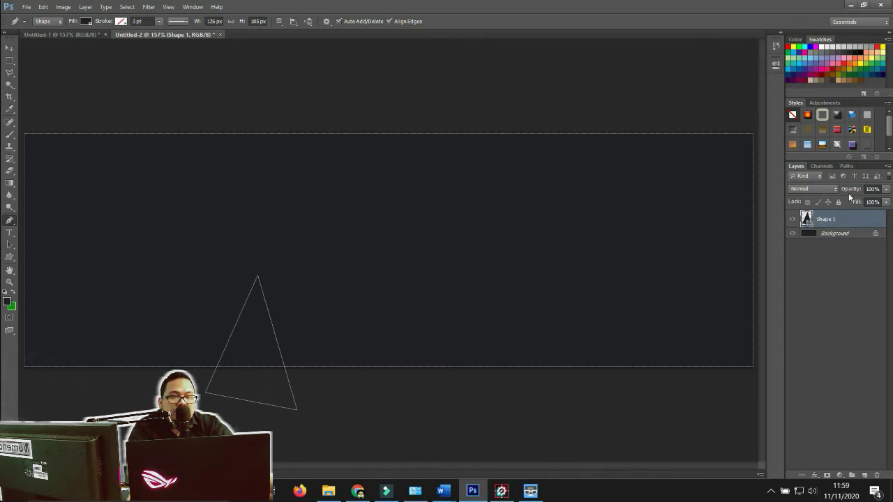
Recolour the triangle shape's solid fill to a dark red, about #ac050d.
{"action": "double_click", "coordinate": [806, 219]}
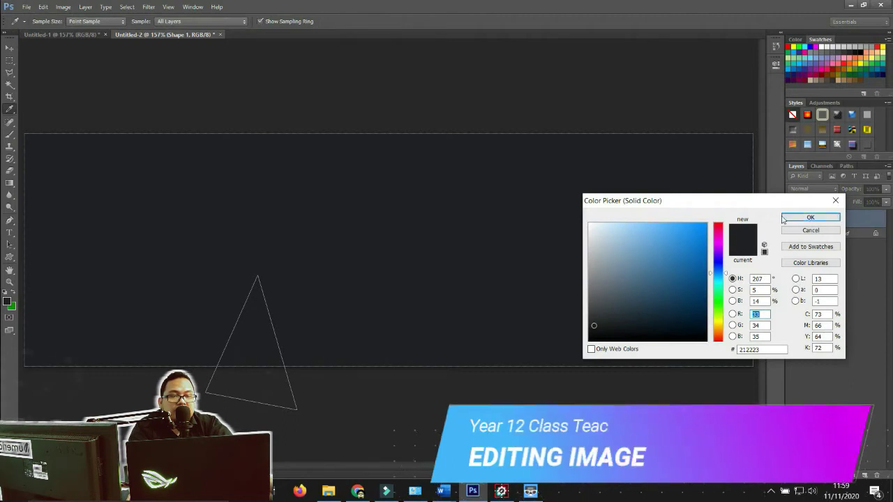
{"action": "left_click", "coordinate": [719, 228]}
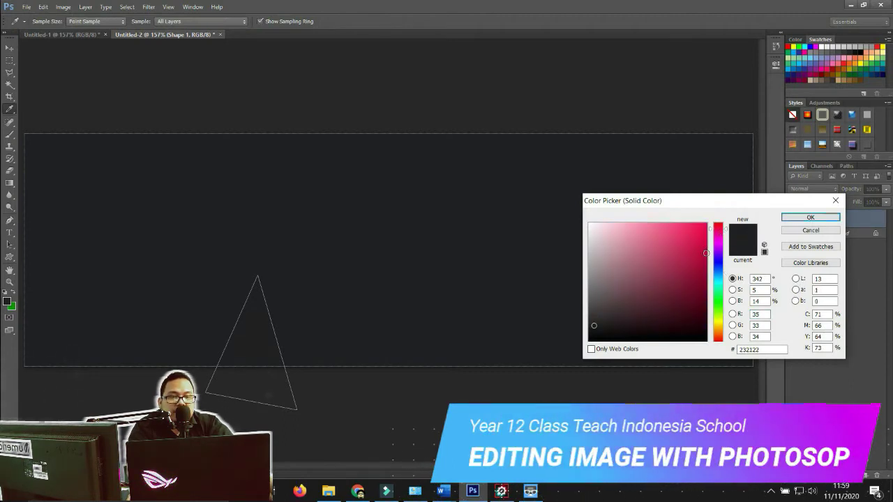
{"action": "left_click", "coordinate": [706, 253]}
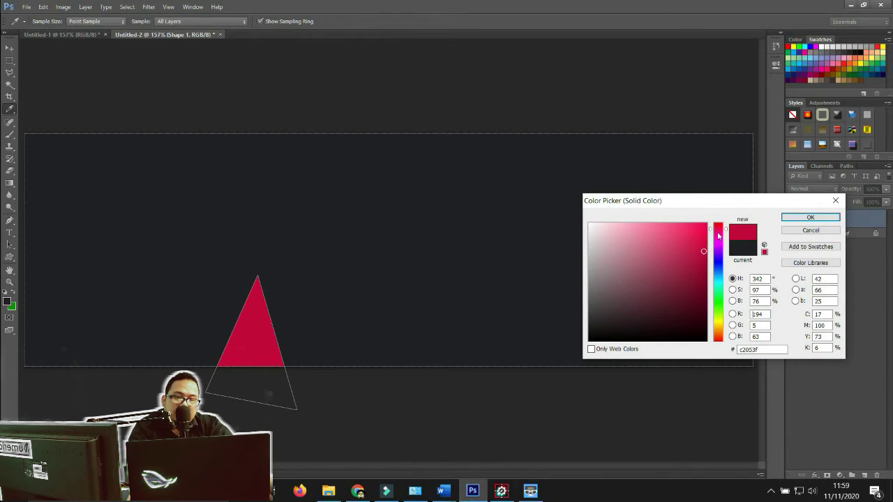
{"action": "left_click", "coordinate": [719, 223]}
{"action": "left_click", "coordinate": [702, 237]}
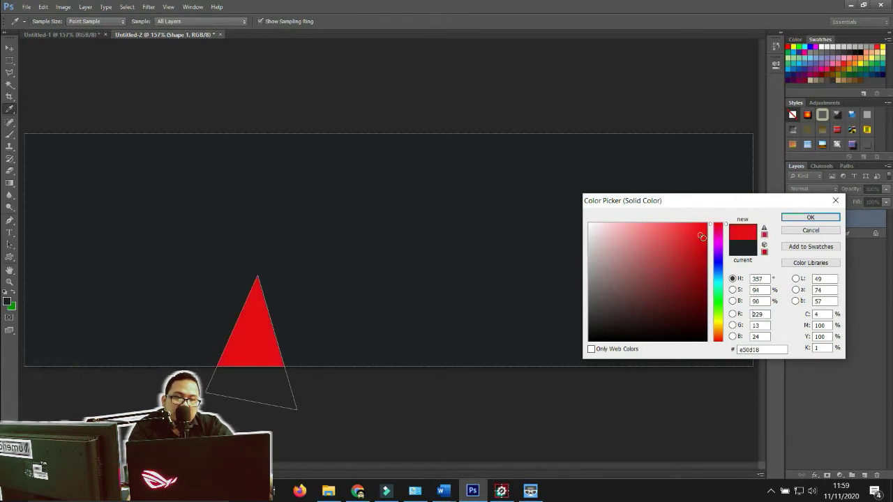
{"action": "left_click_drag", "start_coordinate": [702, 237], "coordinate": [706, 271]}
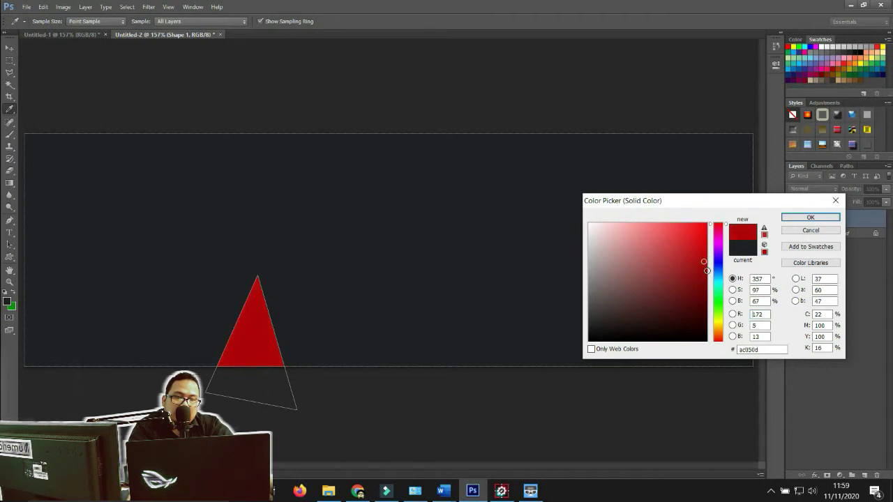
{"action": "left_click", "coordinate": [812, 217]}
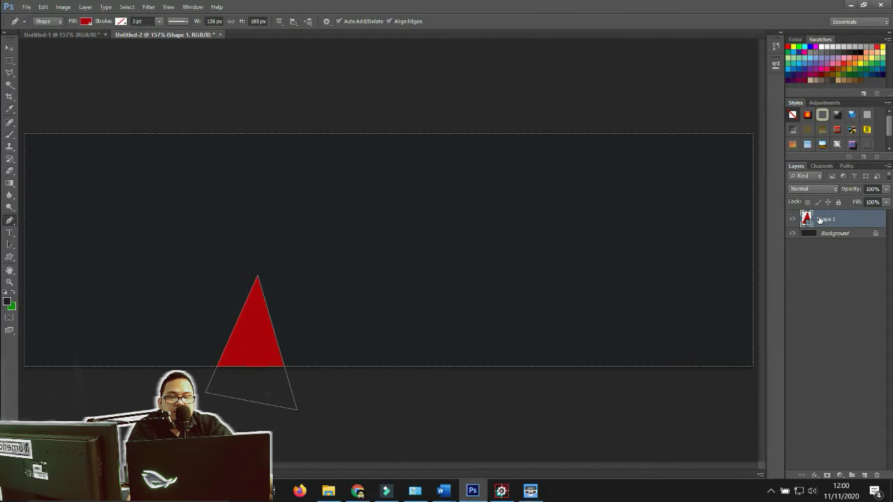
Draw a second triangle about 174 × 138 px with the Pen tool, slanting up to the right from the first triangle's apex.
{"action": "left_click", "coordinate": [9, 48]}
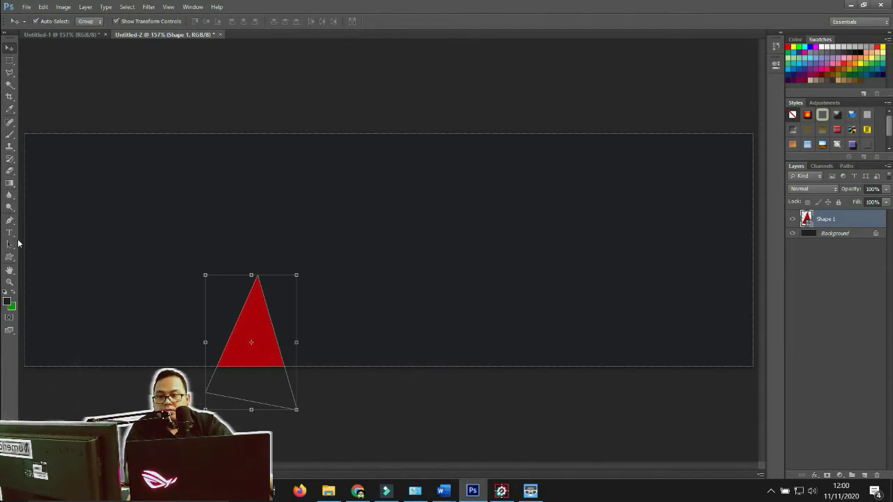
{"action": "left_click", "coordinate": [10, 220]}
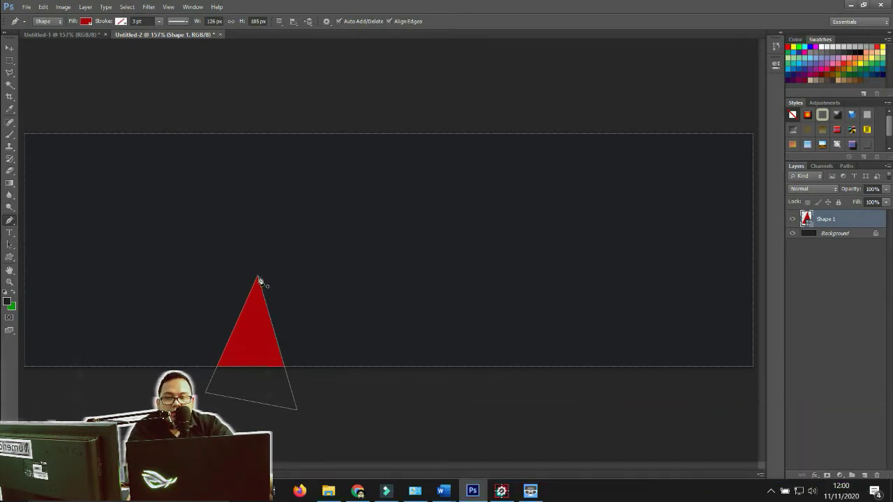
{"action": "left_click", "coordinate": [258, 277]}
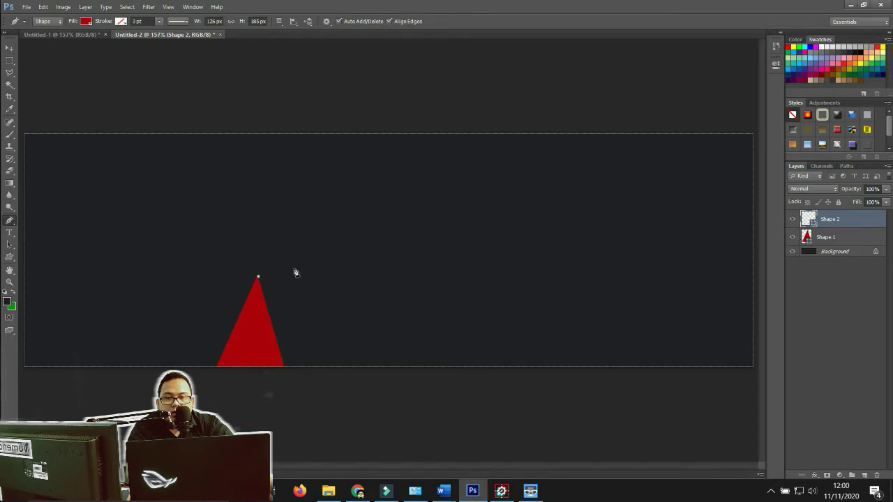
{"action": "left_click", "coordinate": [385, 237]}
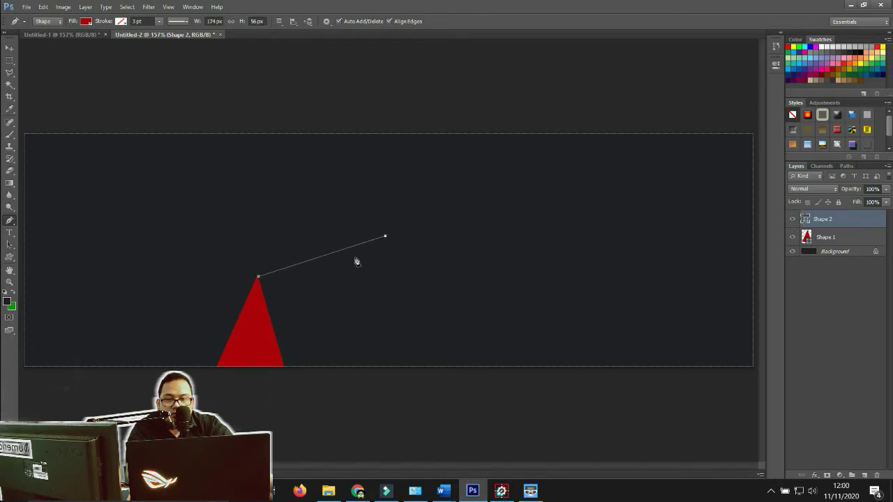
{"action": "left_click", "coordinate": [260, 336]}
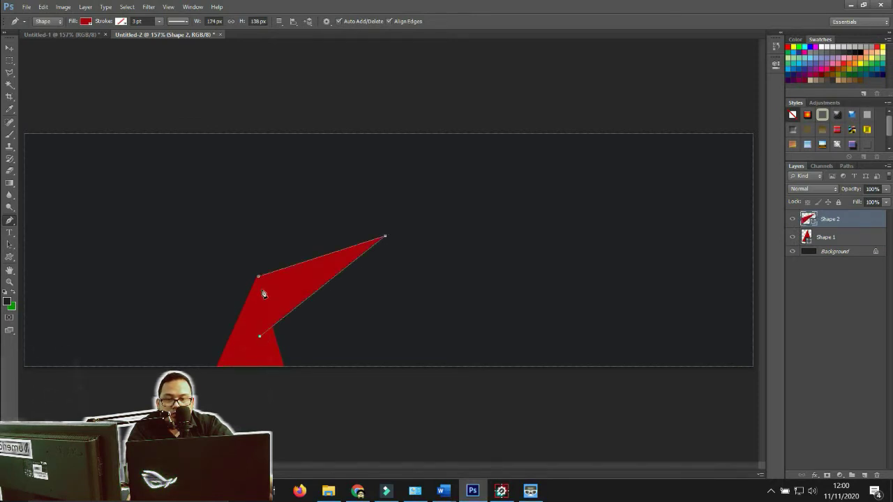
{"action": "left_click", "coordinate": [258, 279]}
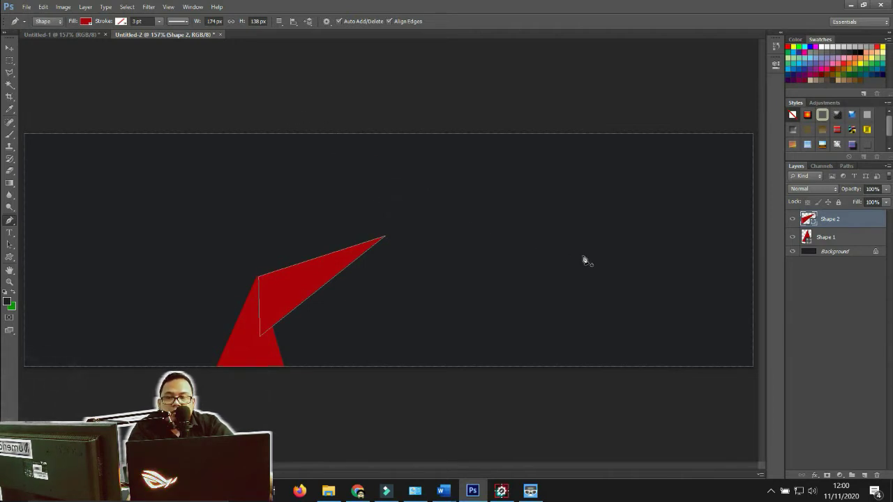
Recolour the second triangle's fill to a deeper red, about #810309, and place its layer beneath the first triangle's layer.
{"action": "double_click", "coordinate": [830, 220]}
{"action": "double_click", "coordinate": [809, 219]}
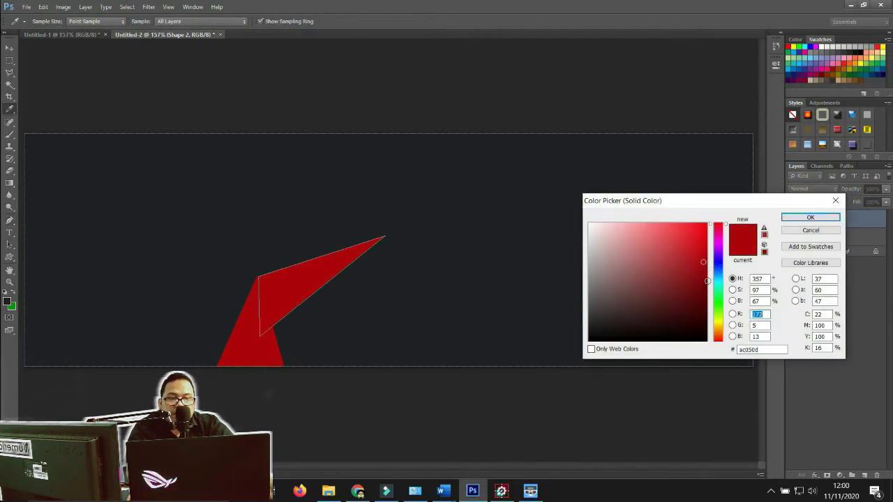
{"action": "left_click_drag", "start_coordinate": [707, 281], "coordinate": [706, 284]}
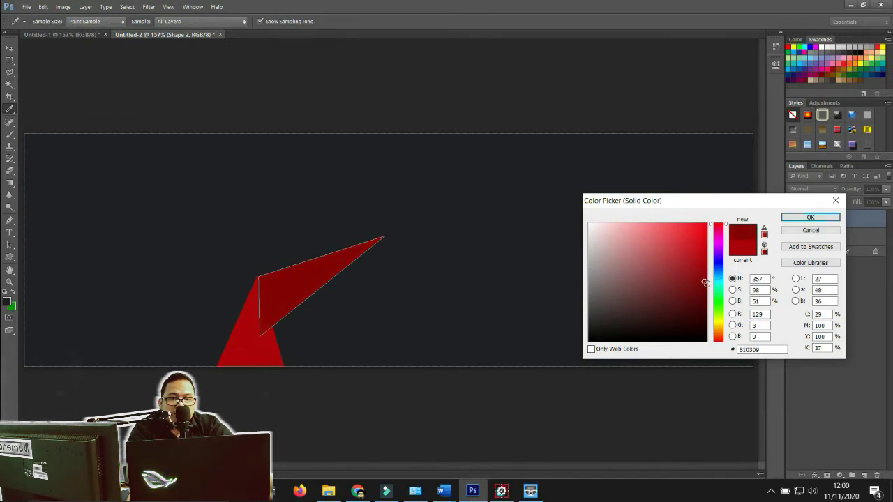
{"action": "left_click", "coordinate": [810, 218]}
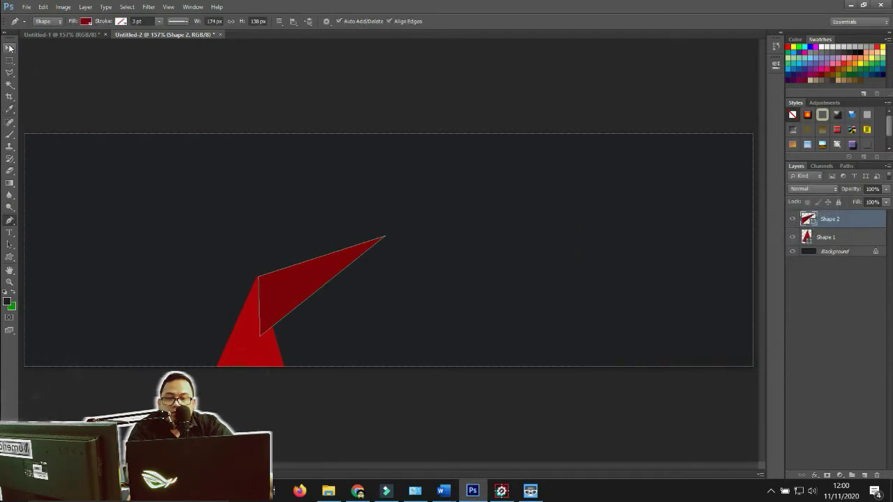
{"action": "key", "text": "Escape"}
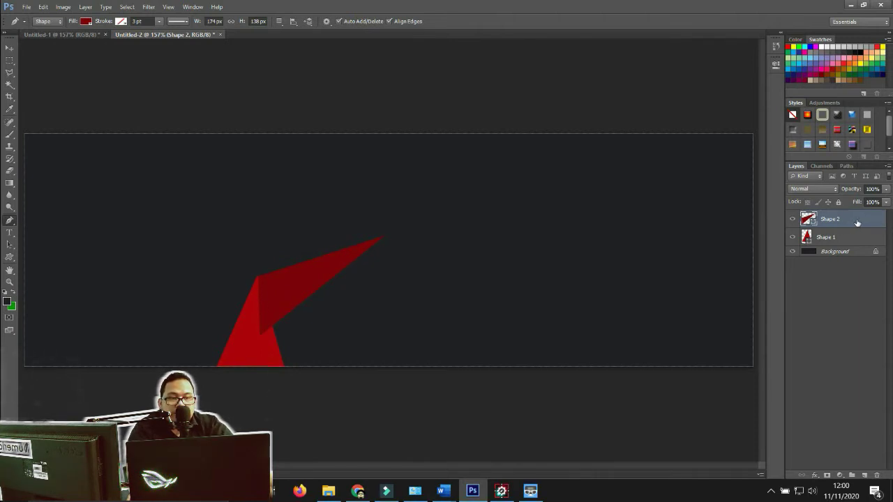
{"action": "left_click_drag", "start_coordinate": [856, 222], "coordinate": [856, 246]}
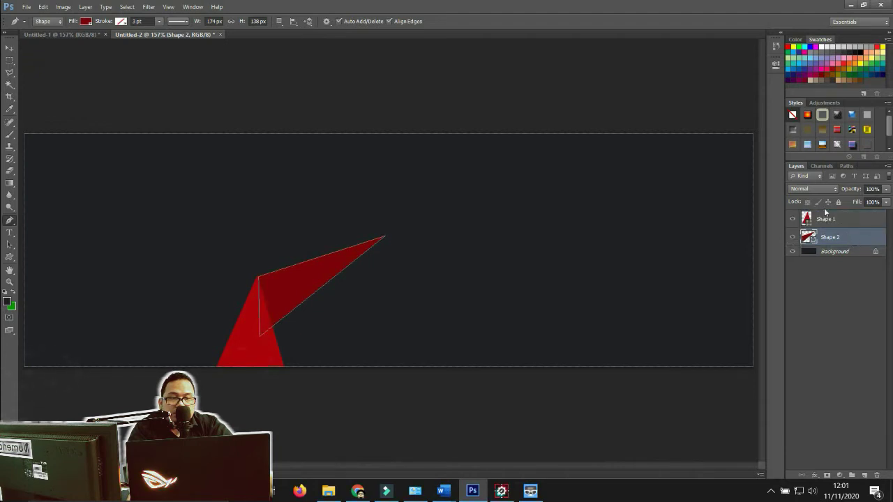
{"action": "left_click", "coordinate": [524, 77]}
Nudge the deeper red triangle slightly left and up so its corner lines up with the first triangle's apex.
{"action": "left_click", "coordinate": [9, 282]}
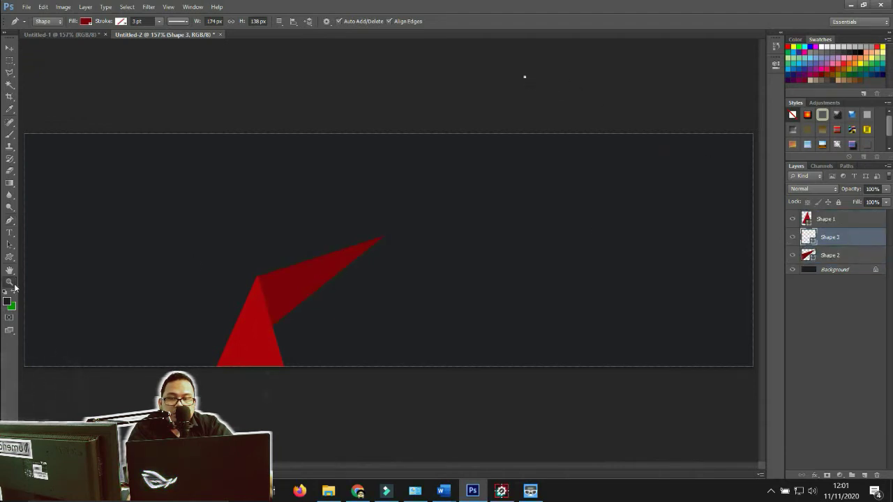
{"action": "left_click", "coordinate": [296, 281]}
{"action": "left_click", "coordinate": [297, 282]}
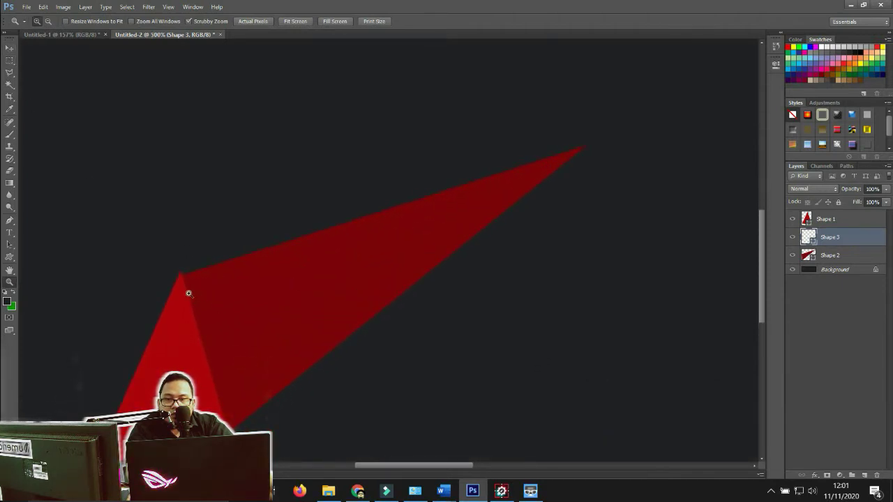
{"action": "left_click", "coordinate": [859, 262]}
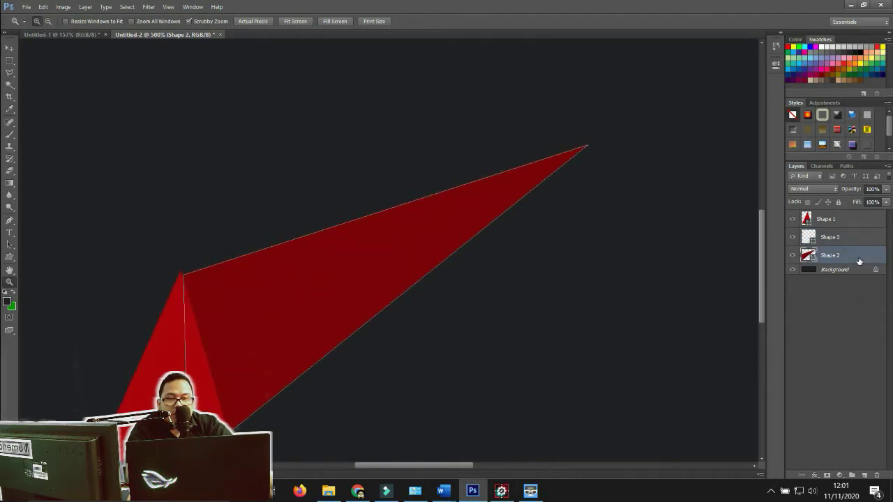
{"action": "left_click", "coordinate": [9, 47]}
{"action": "key", "text": "Up"}
{"action": "key", "text": "Up"}
{"action": "key", "text": "Left"}
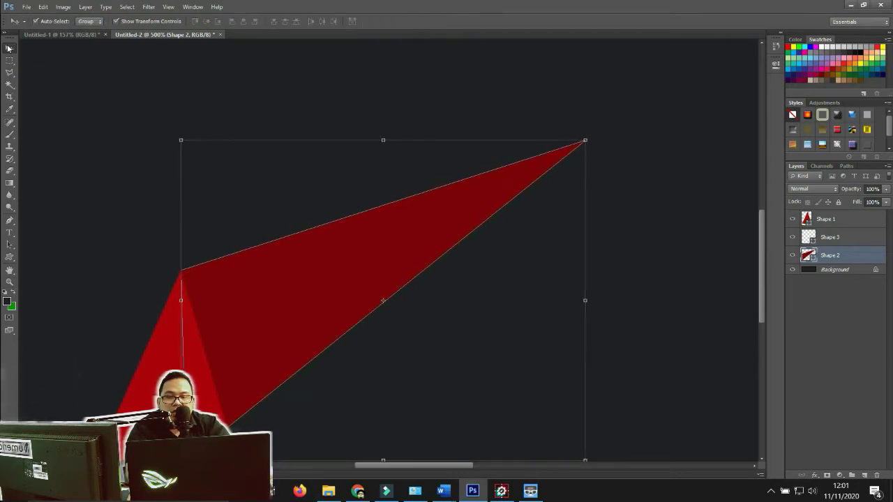
{"action": "key", "text": "Left"}
{"action": "key", "text": "Down"}
{"action": "key", "text": "Down"}
{"action": "key", "text": "Down"}
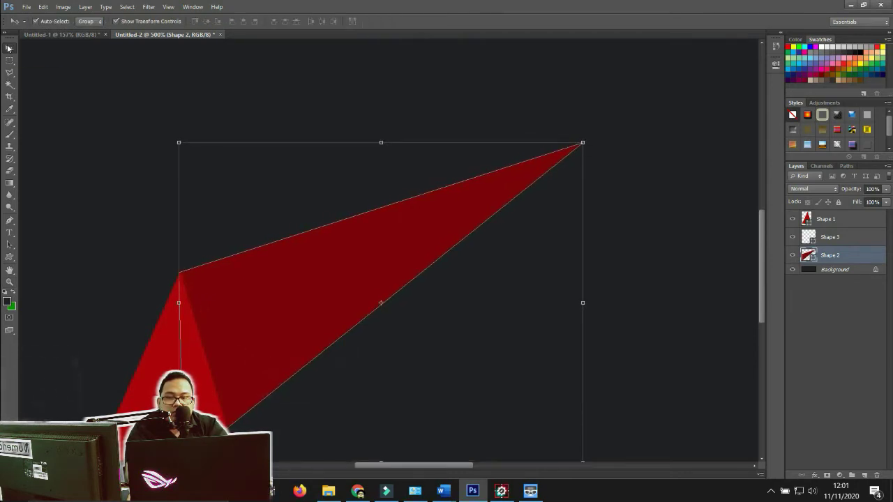
{"action": "left_click", "coordinate": [70, 98]}
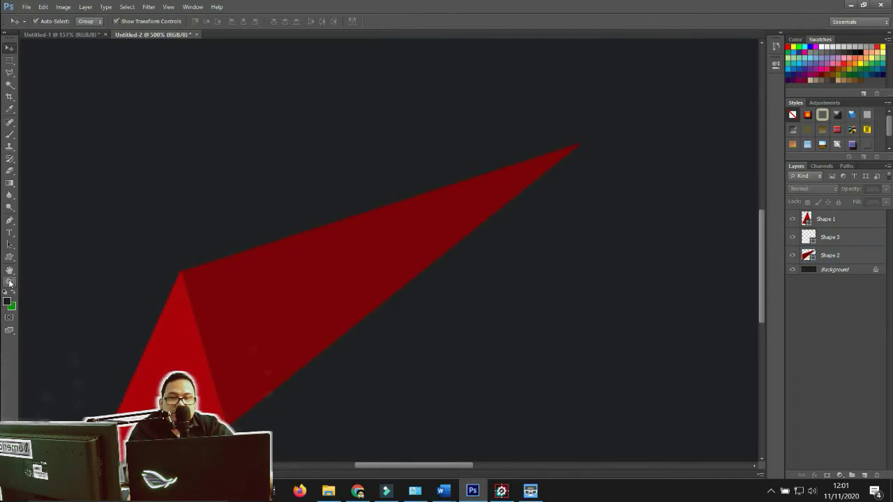
Draw a four-sided shape about 200 × 200 px with the Pen tool, from the deeper red triangle's upper edge to above the canvas.
{"action": "left_click", "coordinate": [10, 282]}
{"action": "right_click", "coordinate": [291, 262]}
{"action": "left_click", "coordinate": [311, 266]}
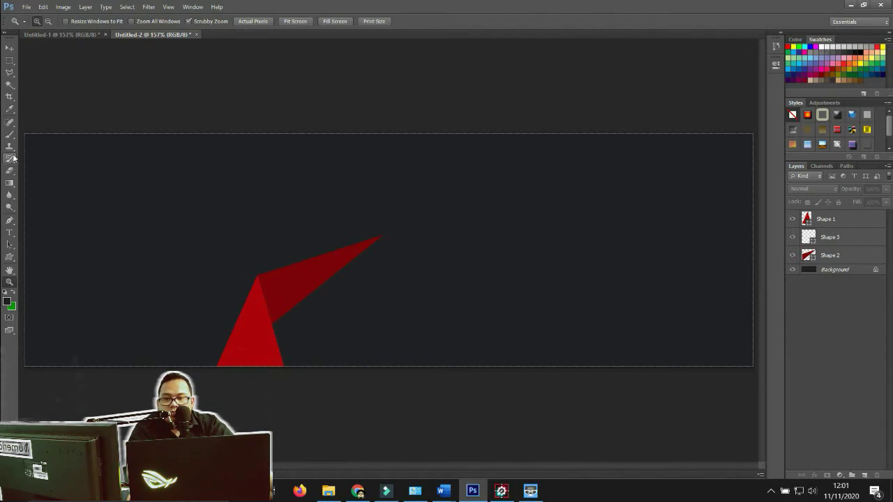
{"action": "left_click", "coordinate": [9, 220]}
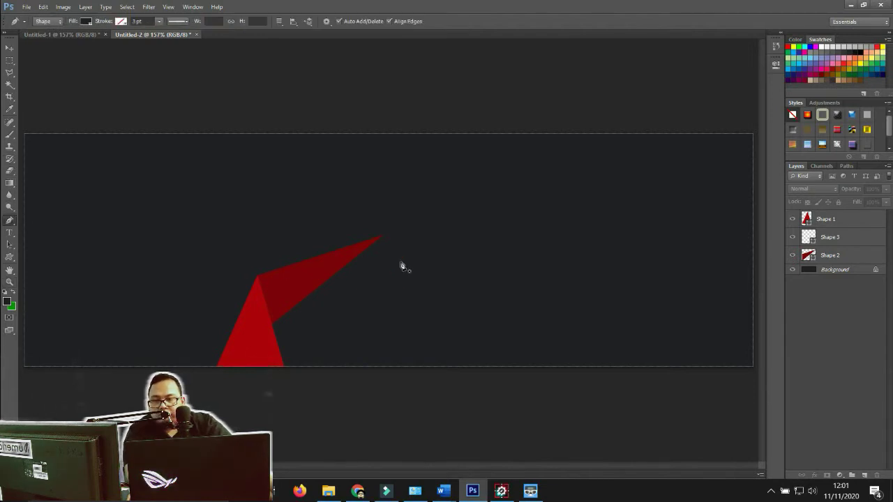
{"action": "left_click", "coordinate": [337, 257]}
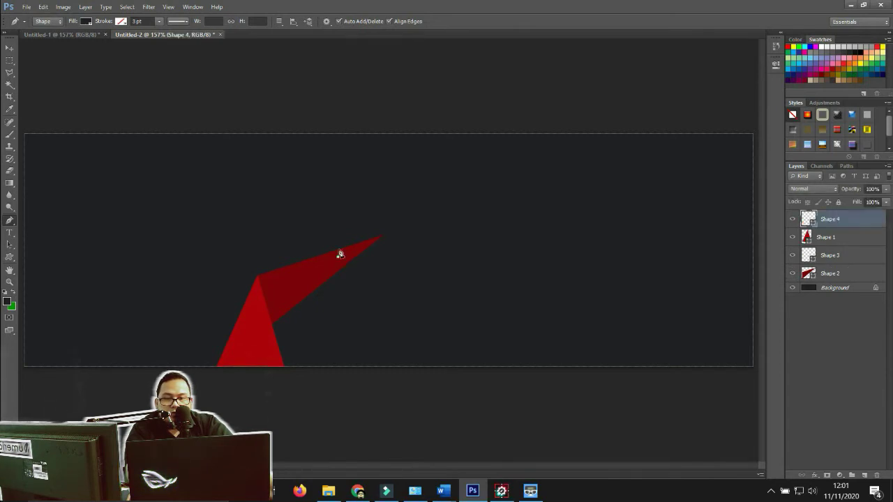
{"action": "left_click", "coordinate": [234, 117]}
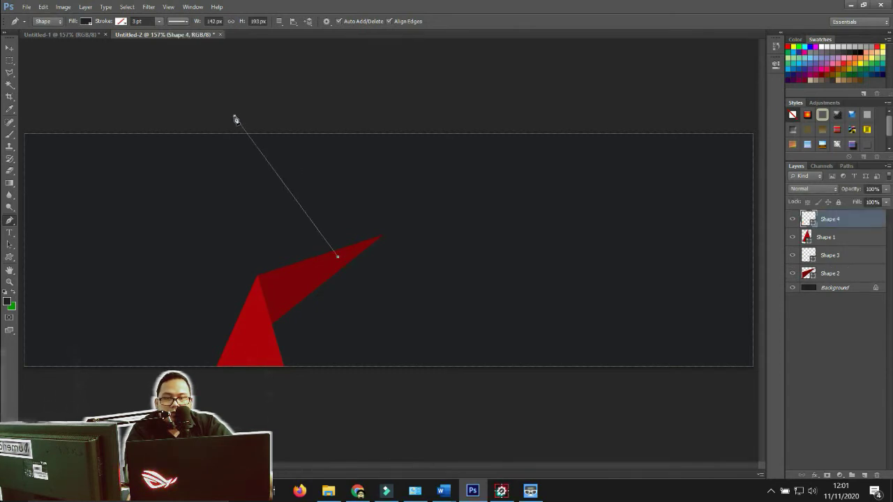
{"action": "left_click", "coordinate": [349, 111]}
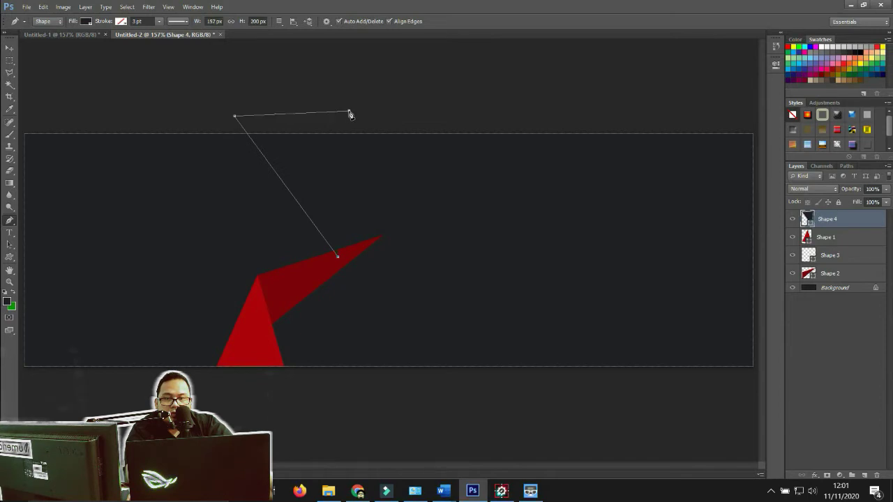
{"action": "left_click", "coordinate": [380, 238]}
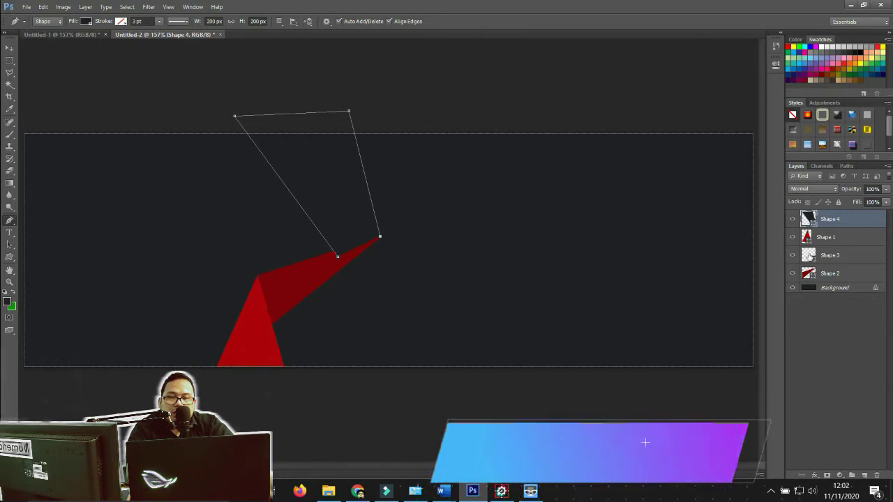
Recolour the four-sided shape's fill to #ac050d, sampled from the first triangle.
{"action": "double_click", "coordinate": [808, 219]}
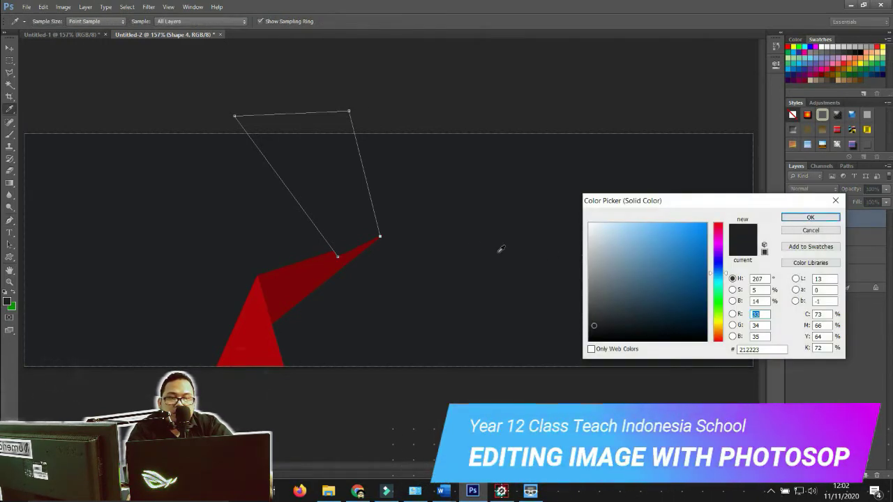
{"action": "left_click", "coordinate": [255, 329]}
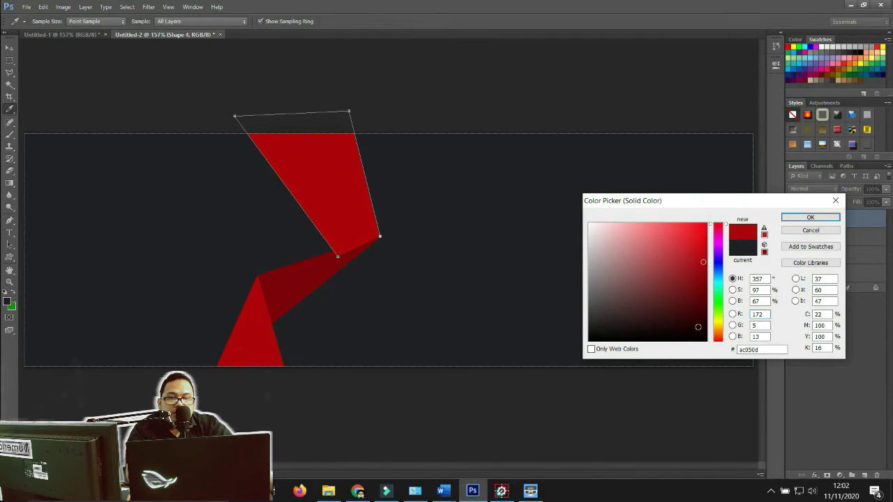
{"action": "left_click", "coordinate": [826, 218]}
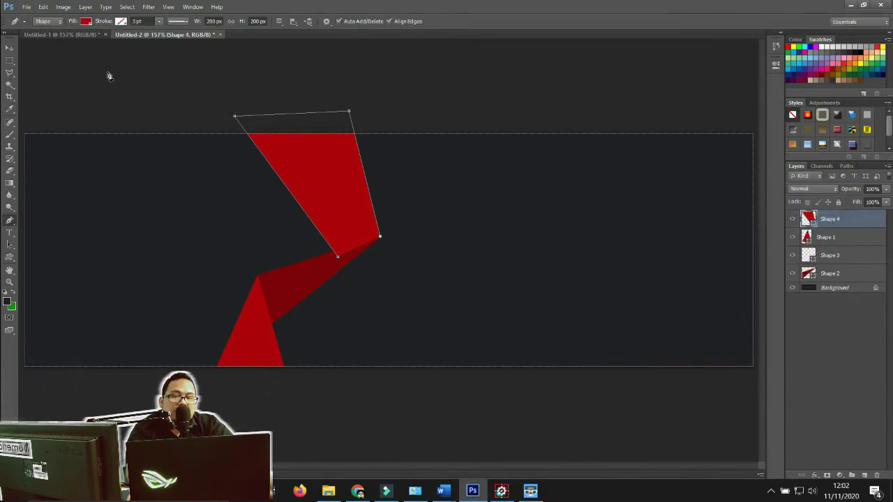
{"action": "left_click", "coordinate": [594, 98]}
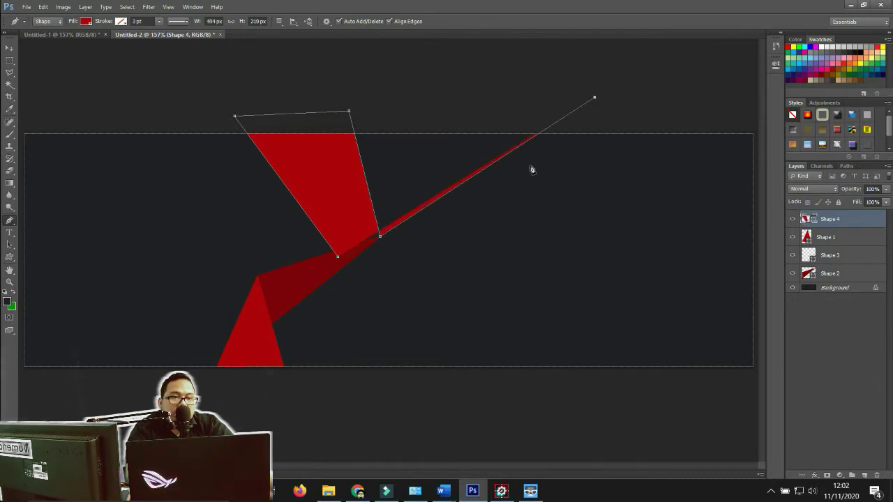
{"action": "key", "text": "ctrl+z"}
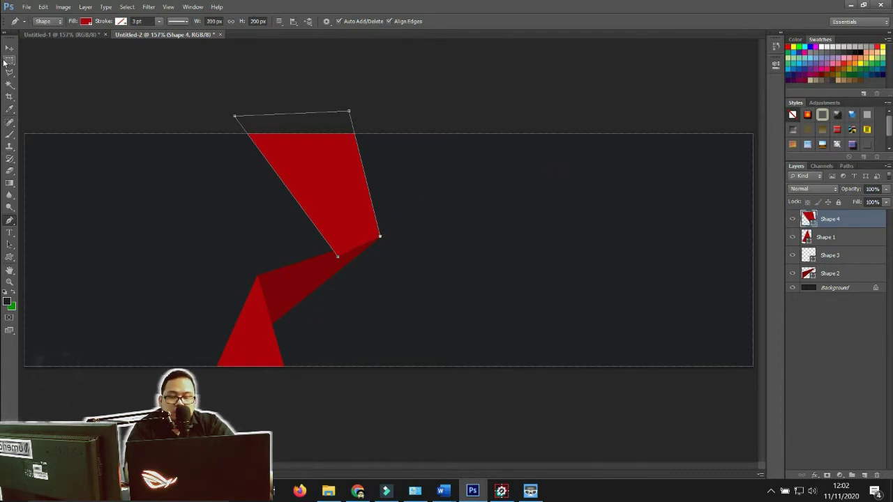
Place the four-sided shape's layer behind both triangles, directly above the Background layer.
{"action": "key", "text": "Return"}
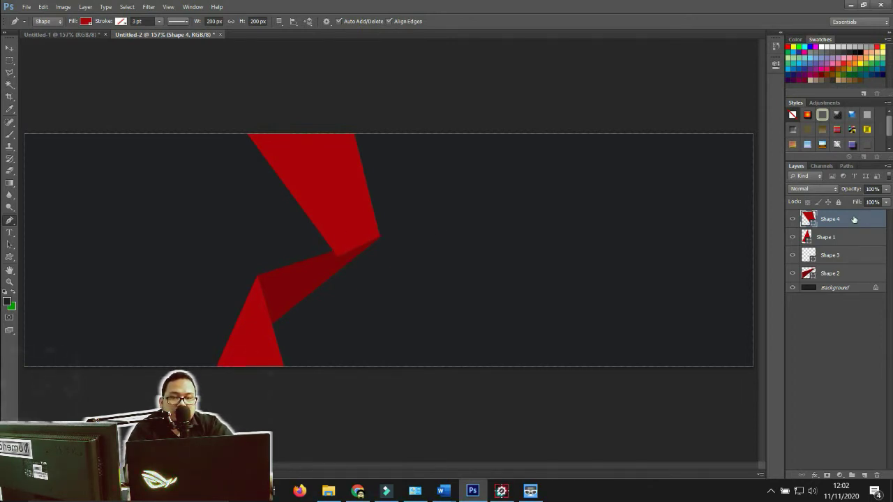
{"action": "left_click_drag", "start_coordinate": [853, 222], "coordinate": [858, 285]}
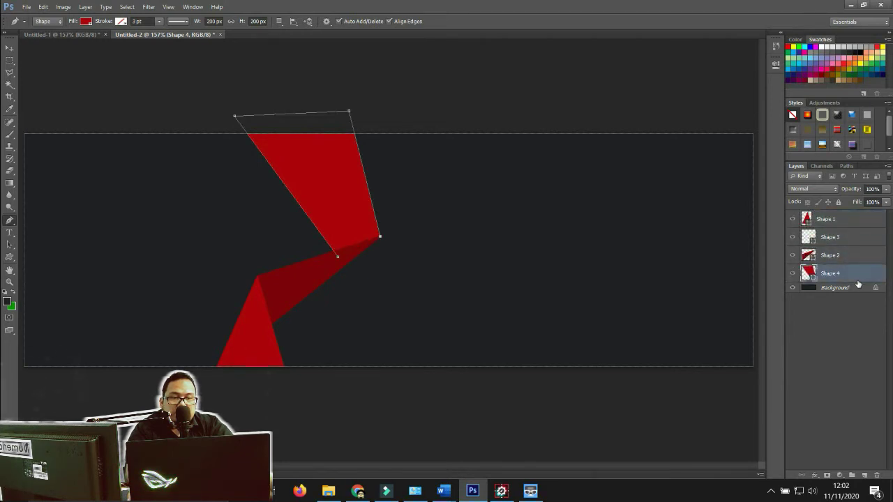
{"action": "left_click", "coordinate": [498, 75]}
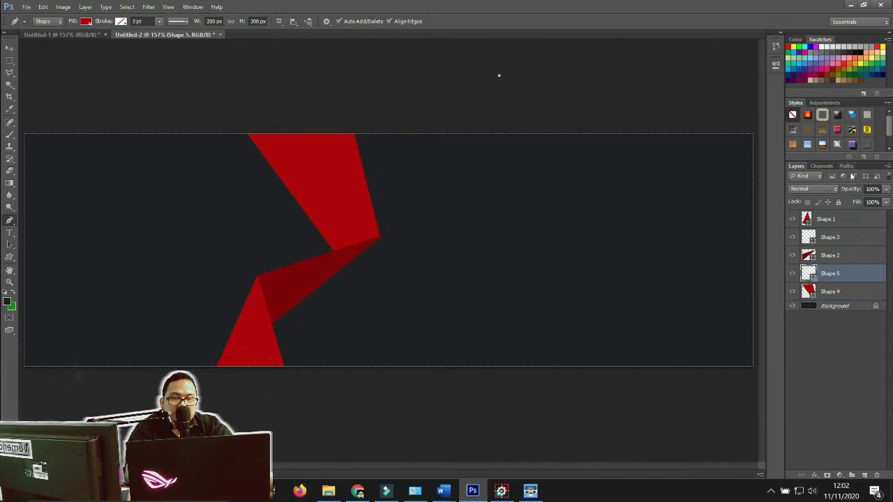
Delete the empty Shape 3 layer.
{"action": "left_click", "coordinate": [842, 236]}
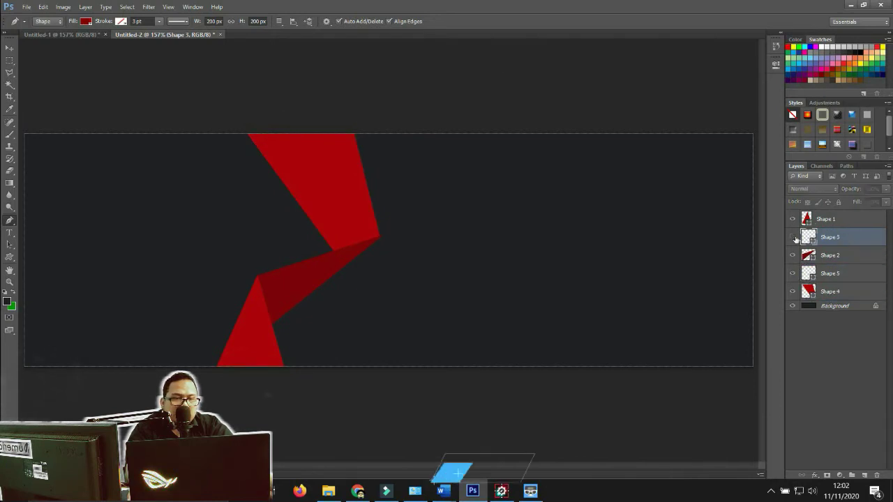
{"action": "right_click", "coordinate": [851, 241]}
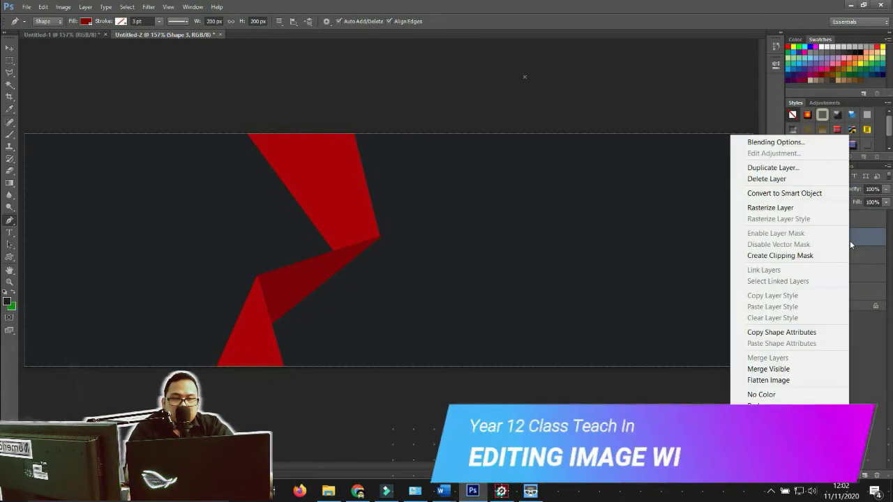
{"action": "left_click", "coordinate": [789, 178]}
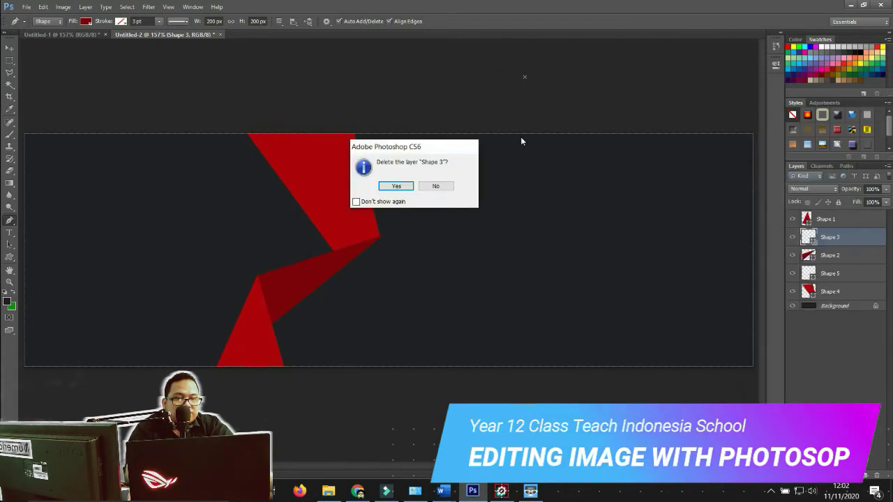
{"action": "left_click", "coordinate": [395, 185]}
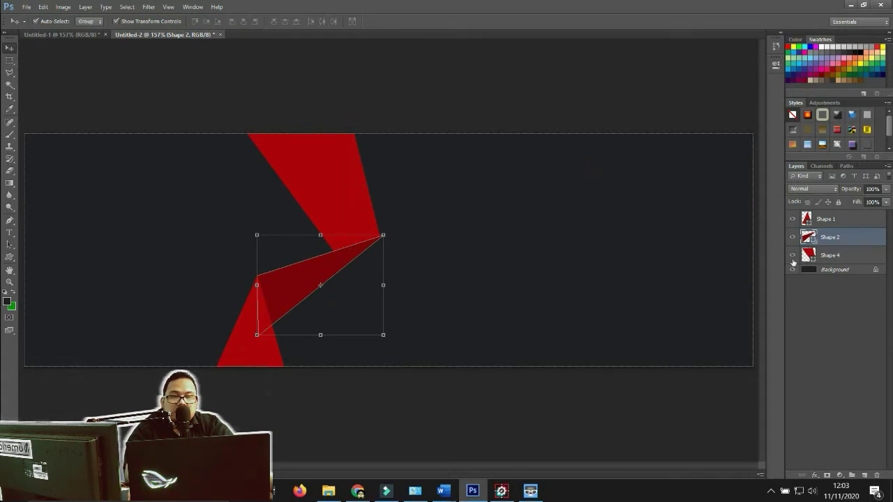
Group the Shape 1, Shape 2 and Shape 4 layers and expand the group to list its layers.
{"action": "left_click", "coordinate": [842, 220]}
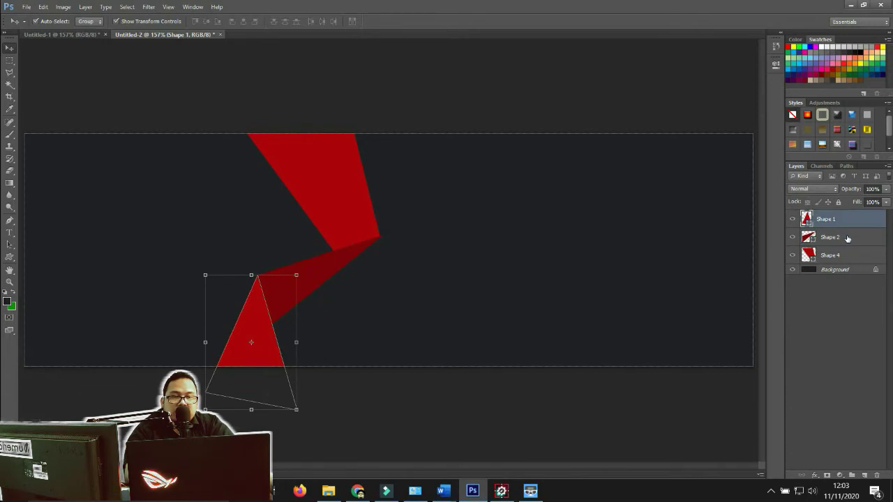
{"action": "left_click", "coordinate": [846, 238], "text": "shift"}
{"action": "left_click", "coordinate": [853, 257], "text": "shift"}
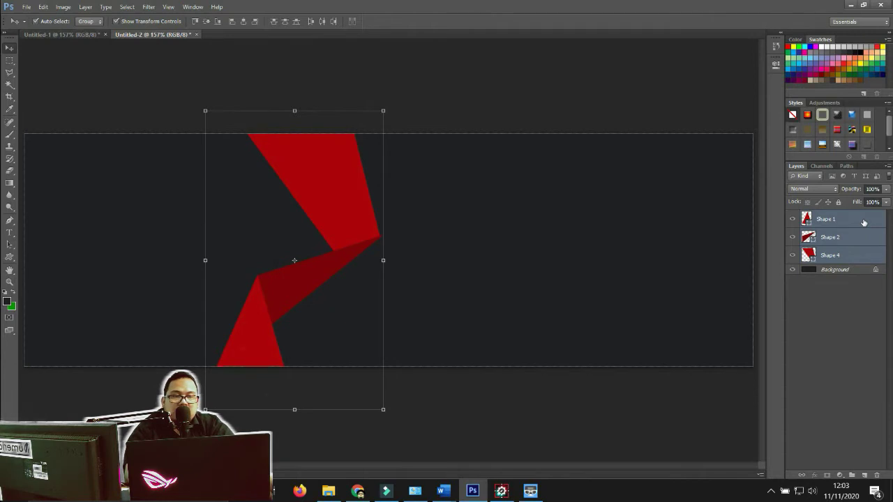
{"action": "left_click_drag", "start_coordinate": [863, 222], "coordinate": [857, 481]}
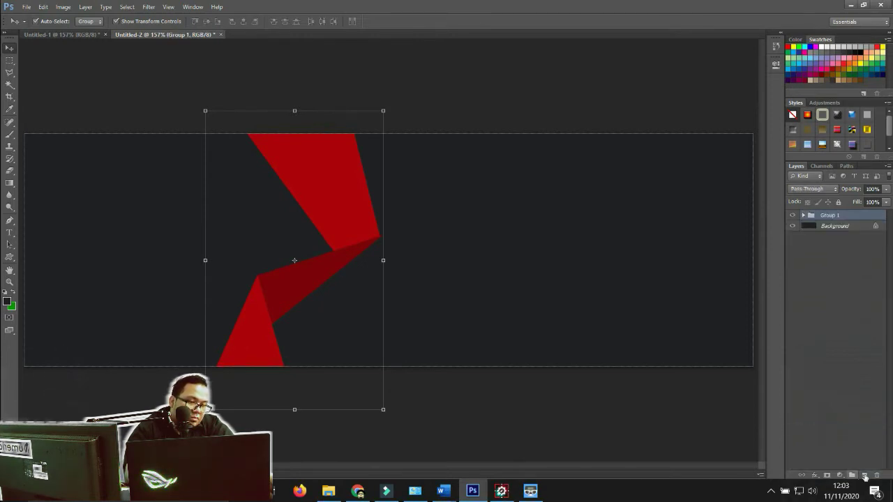
{"action": "left_click", "coordinate": [804, 217]}
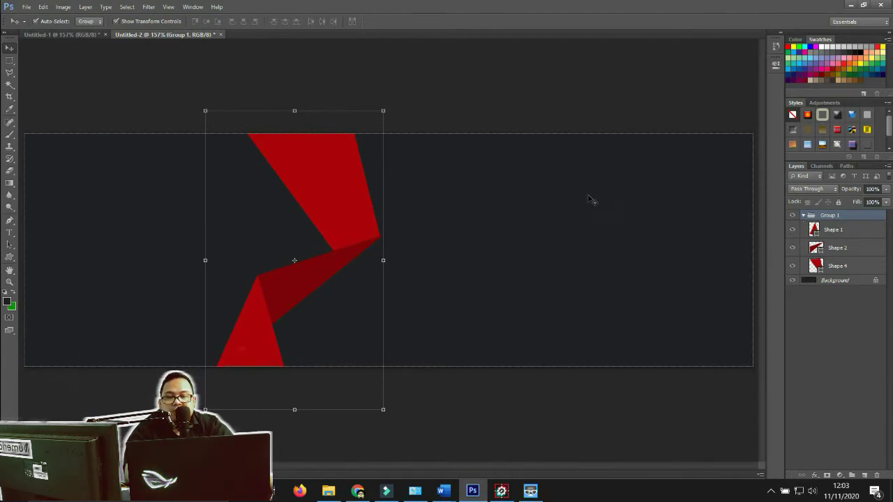
{"action": "left_click", "coordinate": [63, 7]}
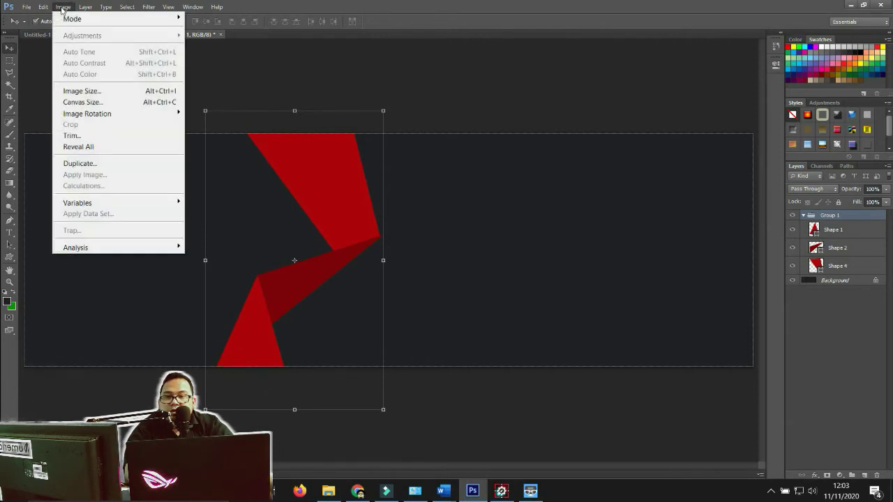
{"action": "mouse_move", "coordinate": [86, 8]}
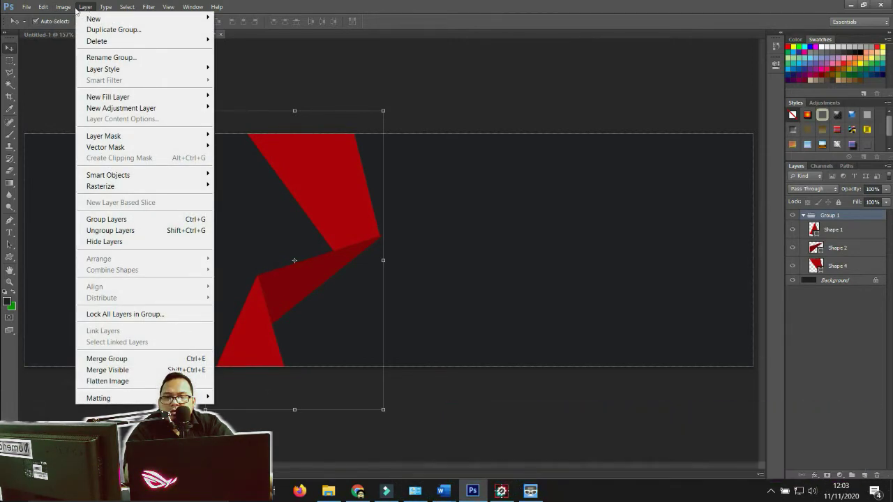
{"action": "mouse_move", "coordinate": [40, 8]}
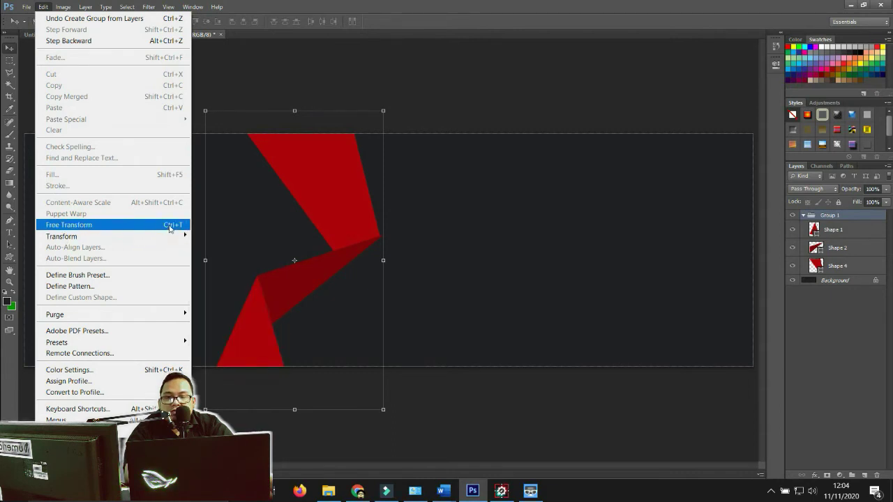
{"action": "left_click", "coordinate": [428, 78]}
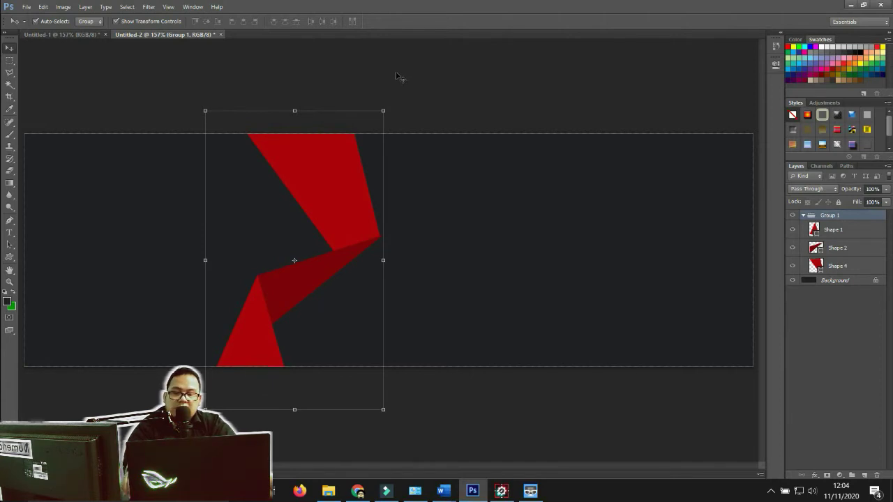
Try to rotate the group of red shapes about 16° counter-clockwise with Free Transform and shift it slightly.
{"action": "key", "text": "ctrl+t"}
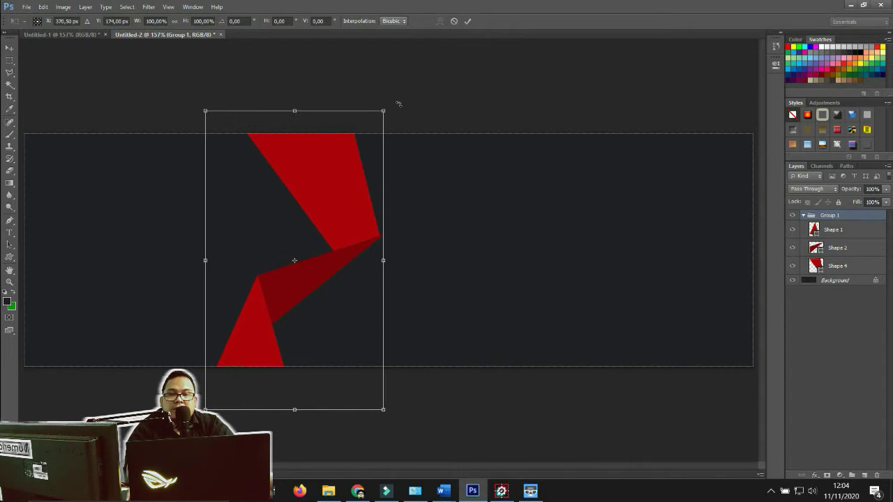
{"action": "left_click_drag", "start_coordinate": [396, 103], "coordinate": [348, 98]}
{"action": "left_click_drag", "start_coordinate": [311, 170], "coordinate": [304, 166]}
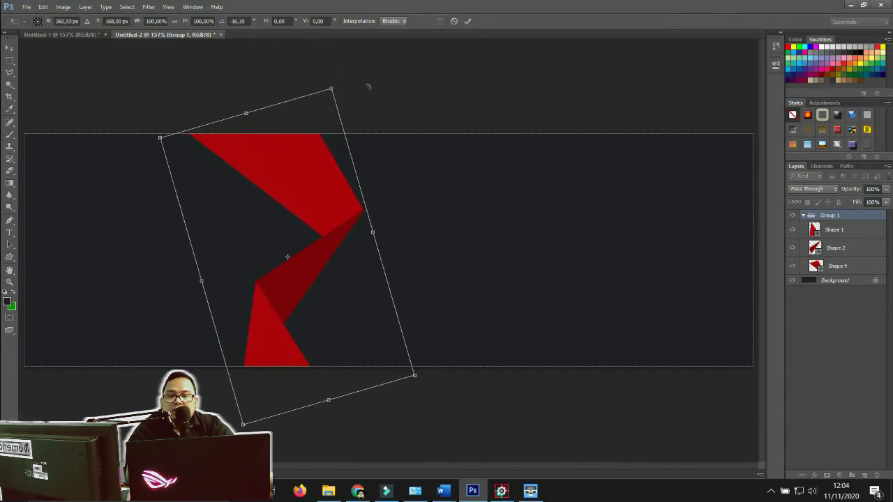
{"action": "key", "text": "Escape"}
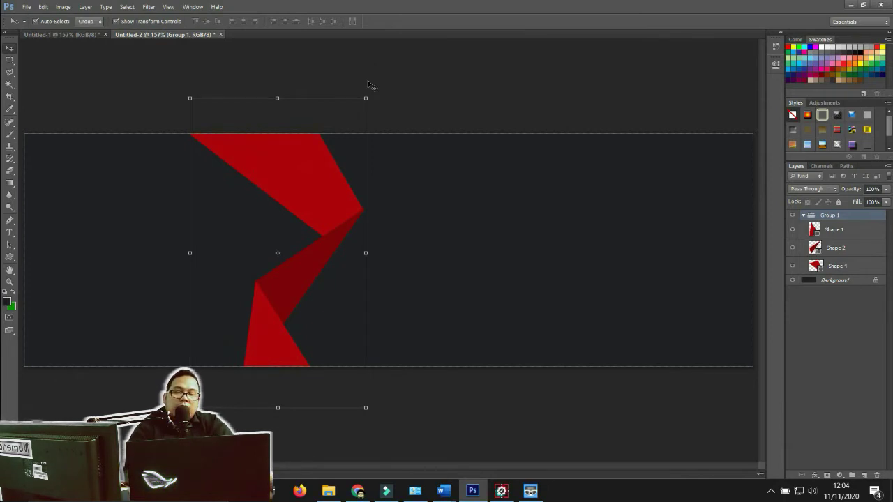
{"action": "key", "text": "ctrl+z"}
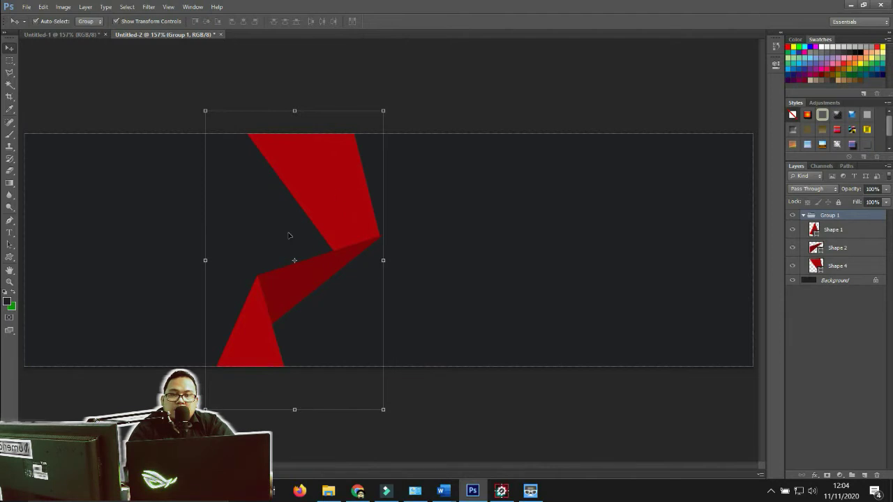
Rotate the group of red shapes about 23° counter-clockwise with Free Transform, centred at about X 392 px, Y 150 px.
{"action": "left_click", "coordinate": [84, 7]}
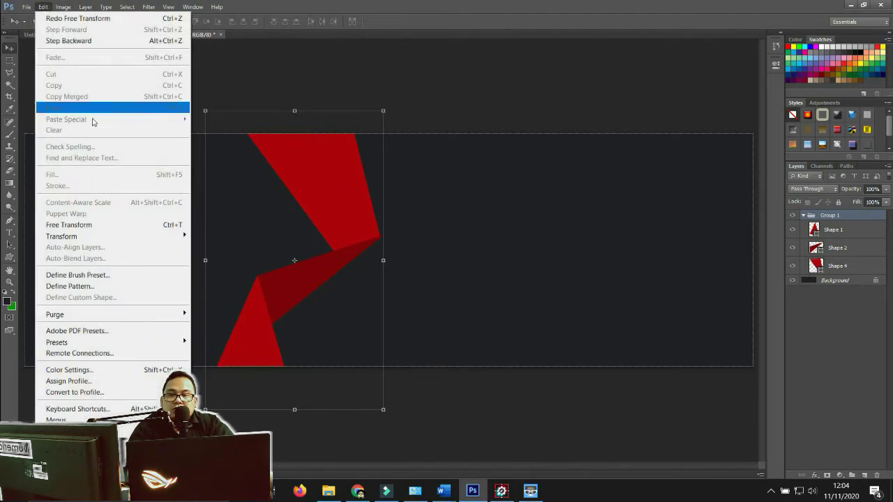
{"action": "left_click", "coordinate": [183, 225]}
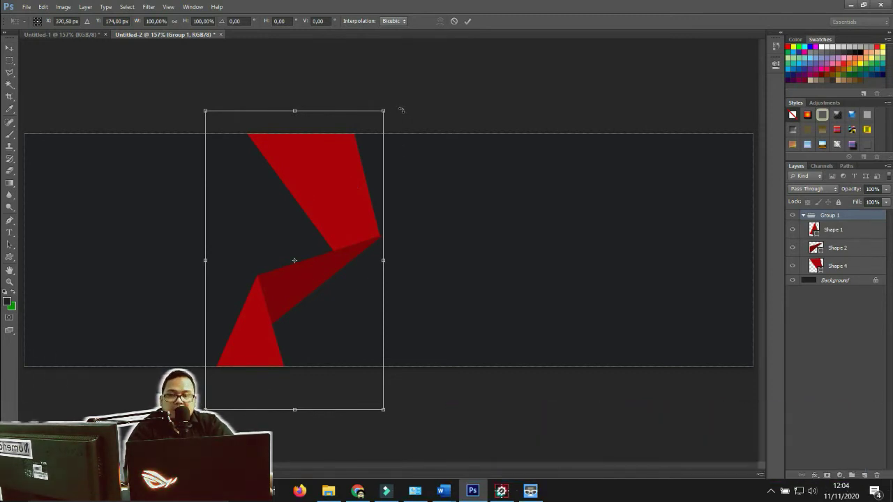
{"action": "left_click_drag", "start_coordinate": [401, 111], "coordinate": [396, 105]}
{"action": "left_click_drag", "start_coordinate": [379, 100], "coordinate": [317, 95]}
{"action": "mouse_move", "coordinate": [304, 151]}
{"action": "left_mouse_down"}
{"action": "mouse_move", "coordinate": [293, 166]}
{"action": "mouse_move", "coordinate": [253, 151]}
{"action": "mouse_move", "coordinate": [341, 152]}
{"action": "mouse_move", "coordinate": [306, 145]}
{"action": "mouse_move", "coordinate": [316, 146]}
{"action": "left_mouse_up"}
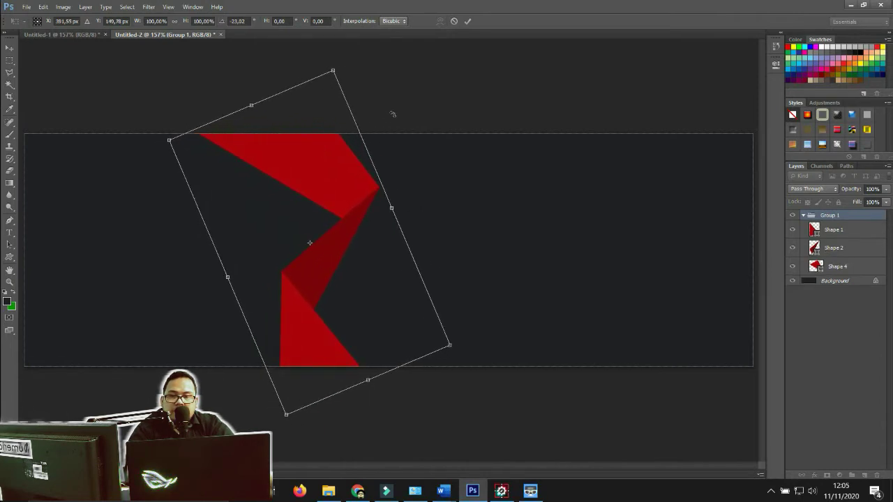
{"action": "key", "text": "Escape"}
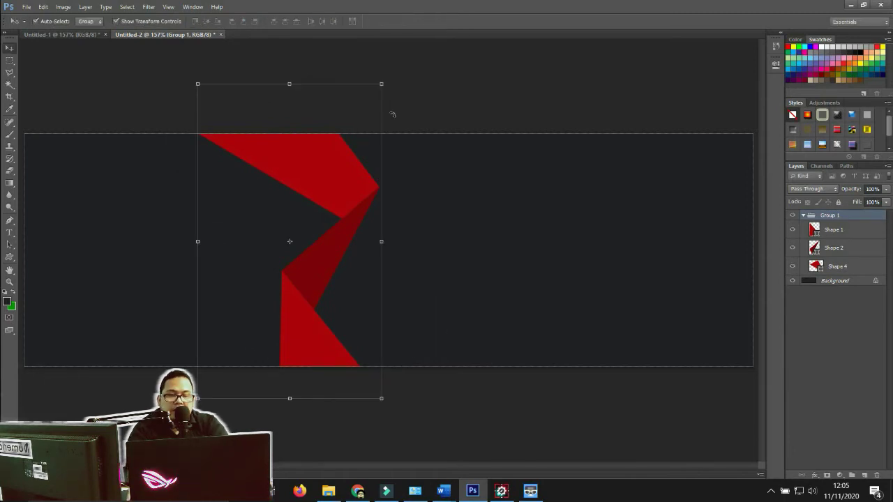
{"action": "left_click", "coordinate": [440, 83]}
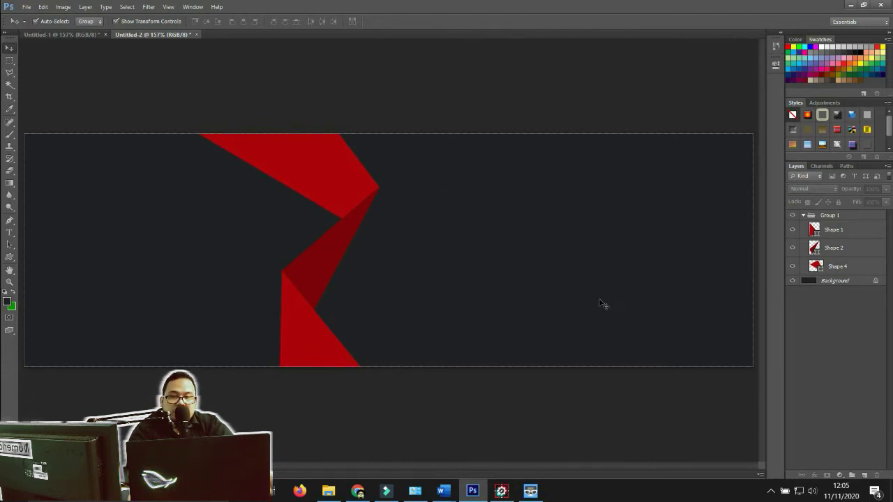
Duplicate the Shape 1 and Shape 2 layers inside the group.
{"action": "left_click", "coordinate": [846, 229]}
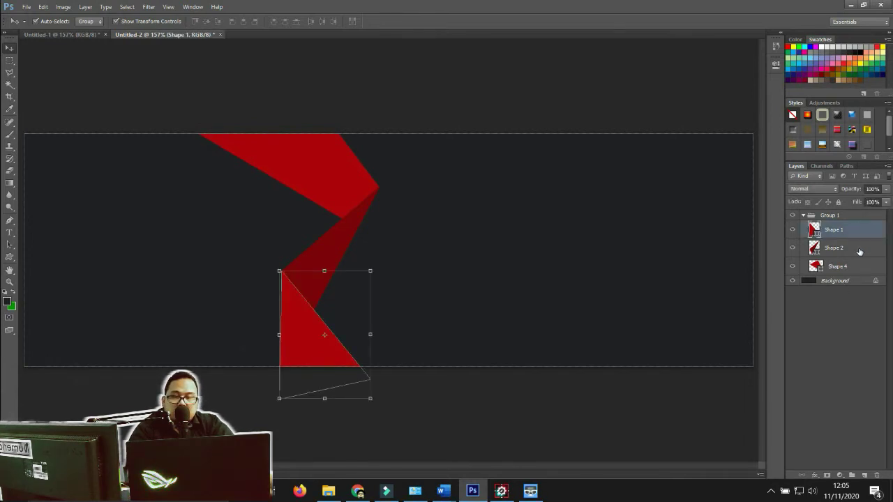
{"action": "left_click", "coordinate": [856, 252], "text": "shift"}
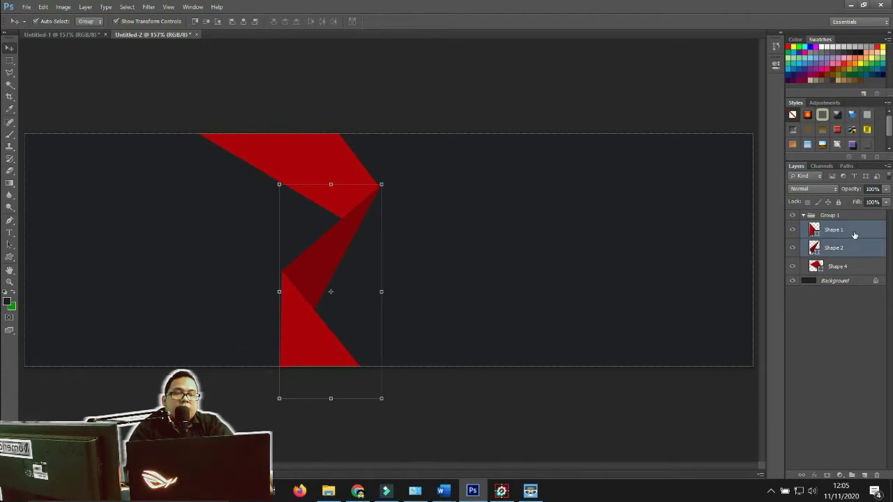
{"action": "left_click_drag", "start_coordinate": [853, 234], "coordinate": [870, 481]}
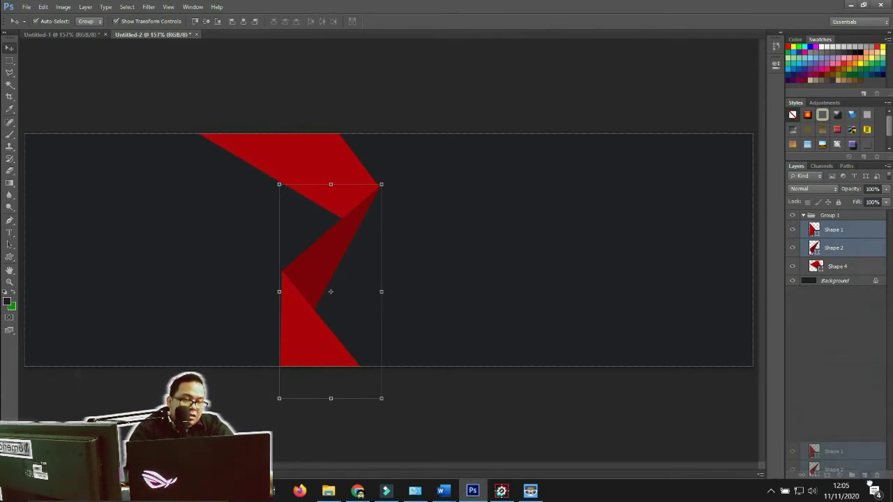
{"action": "left_click_drag", "start_coordinate": [869, 481], "coordinate": [865, 477]}
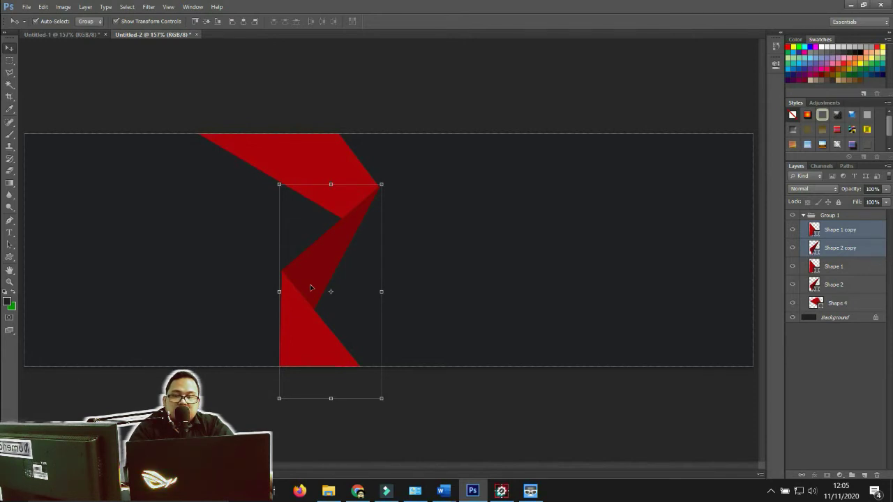
Move the two copied shapes to the left of the ribbon, centred at about X 166 px, Y 215 px.
{"action": "left_click_drag", "start_coordinate": [311, 288], "coordinate": [109, 290]}
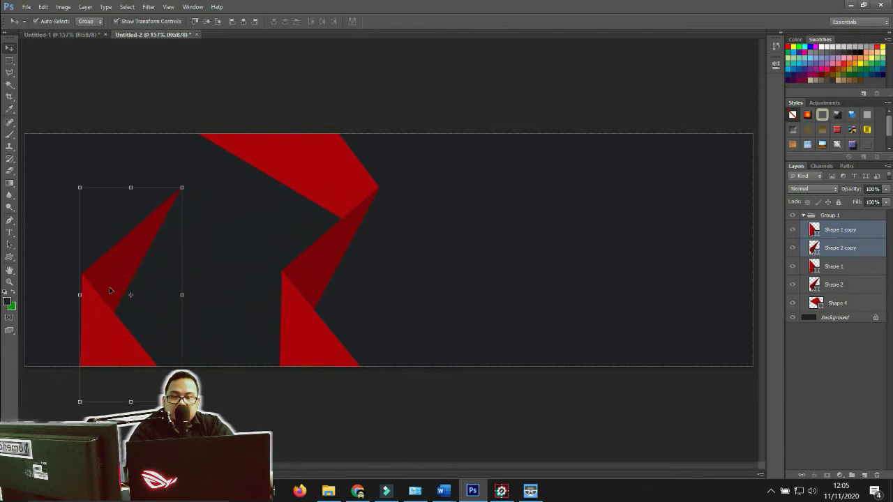
{"action": "key", "text": "ctrl+z"}
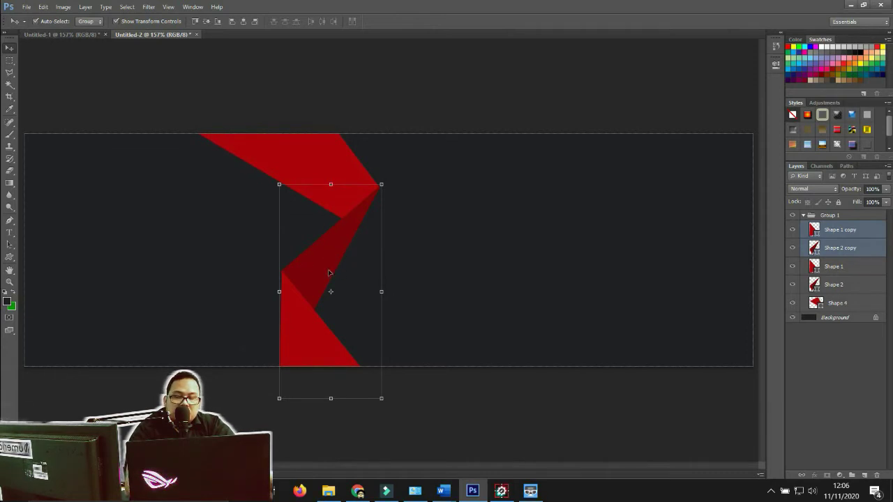
{"action": "left_click_drag", "start_coordinate": [325, 268], "coordinate": [139, 266]}
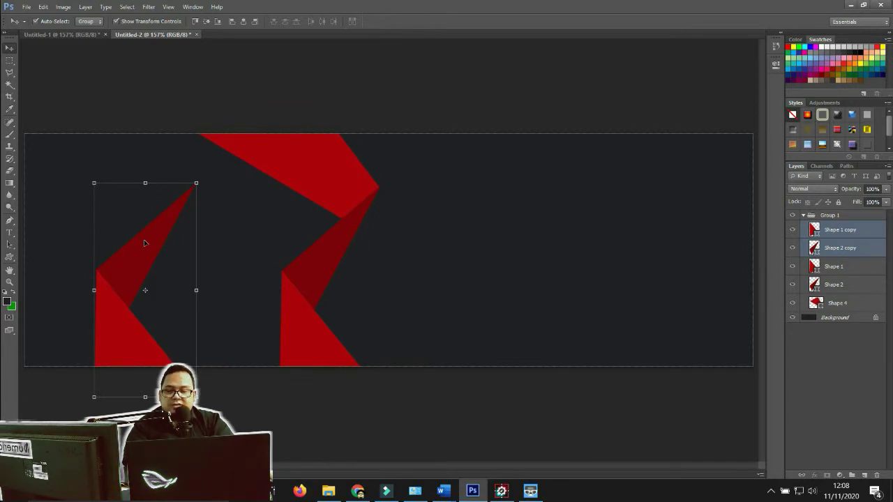
Flip the two copied shapes vertically with Free Transform.
{"action": "key", "text": "ctrl+t"}
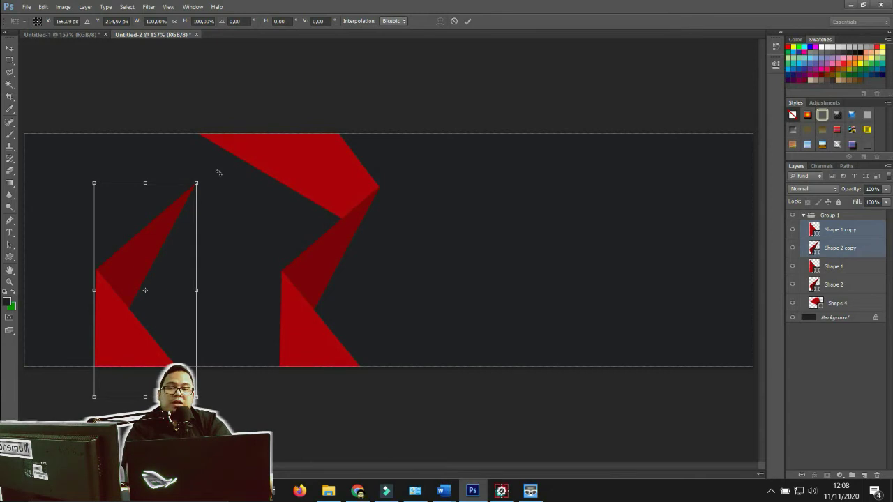
{"action": "mouse_move", "coordinate": [219, 173]}
{"action": "left_mouse_down"}
{"action": "mouse_move", "coordinate": [190, 159]}
{"action": "mouse_move", "coordinate": [222, 177]}
{"action": "left_mouse_up"}
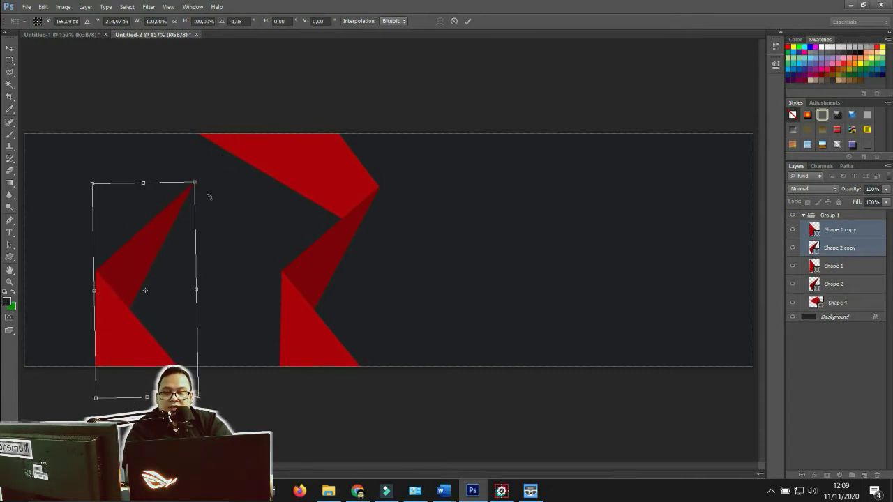
{"action": "right_click", "coordinate": [169, 236]}
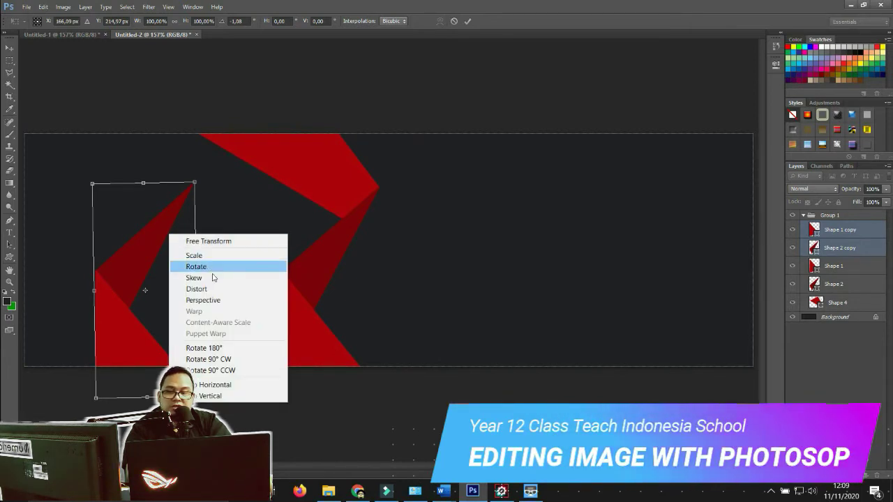
{"action": "left_click", "coordinate": [235, 396]}
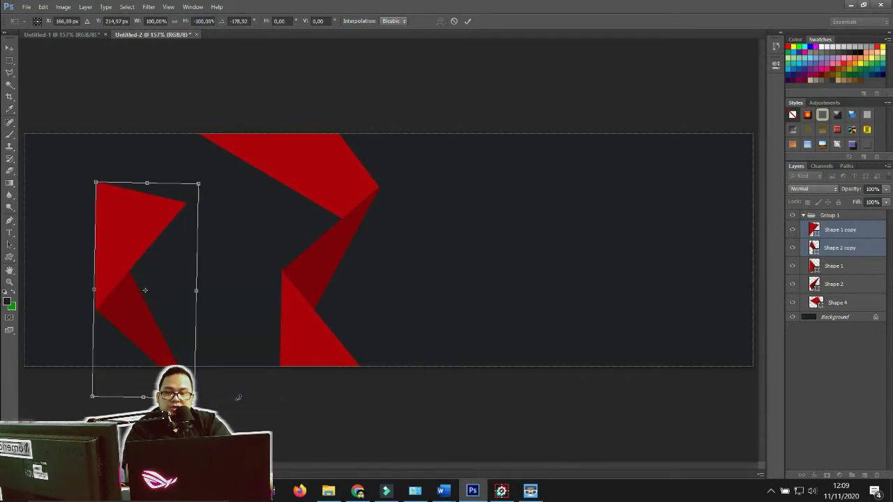
Rotate the flipped copies to about 169.4° and move them over the canvas's upper edge, centred at about X 142 px, Y 97 px.
{"action": "left_click_drag", "start_coordinate": [214, 185], "coordinate": [182, 179]}
{"action": "left_click_drag", "start_coordinate": [119, 219], "coordinate": [102, 130]}
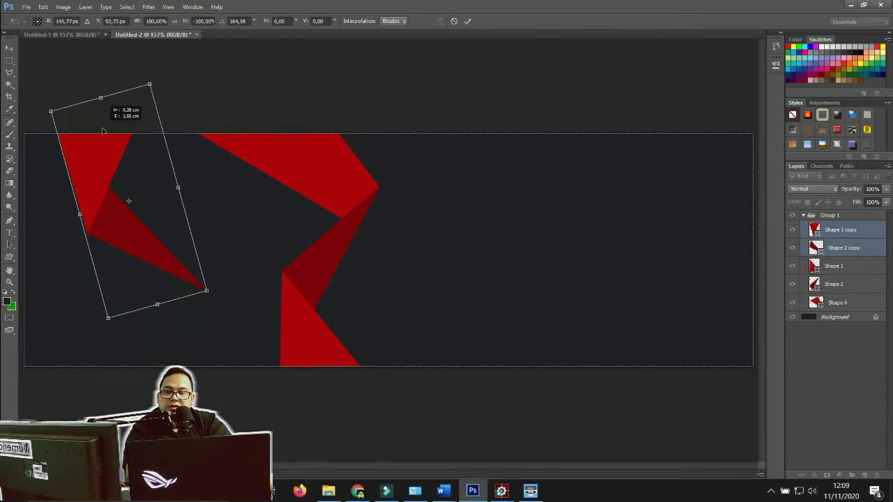
{"action": "left_click_drag", "start_coordinate": [175, 70], "coordinate": [190, 68]}
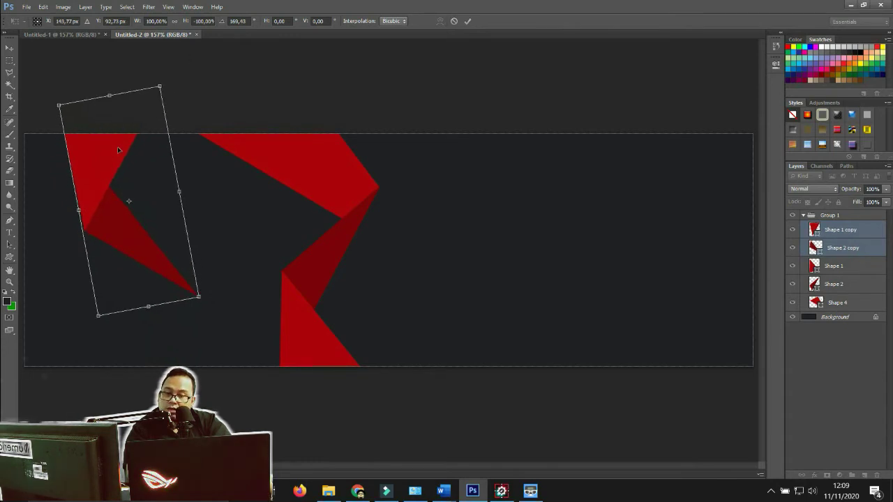
{"action": "mouse_move", "coordinate": [119, 150]}
{"action": "left_mouse_down"}
{"action": "mouse_move", "coordinate": [99, 125]}
{"action": "mouse_move", "coordinate": [116, 135]}
{"action": "mouse_move", "coordinate": [107, 156]}
{"action": "mouse_move", "coordinate": [117, 153]}
{"action": "left_mouse_up"}
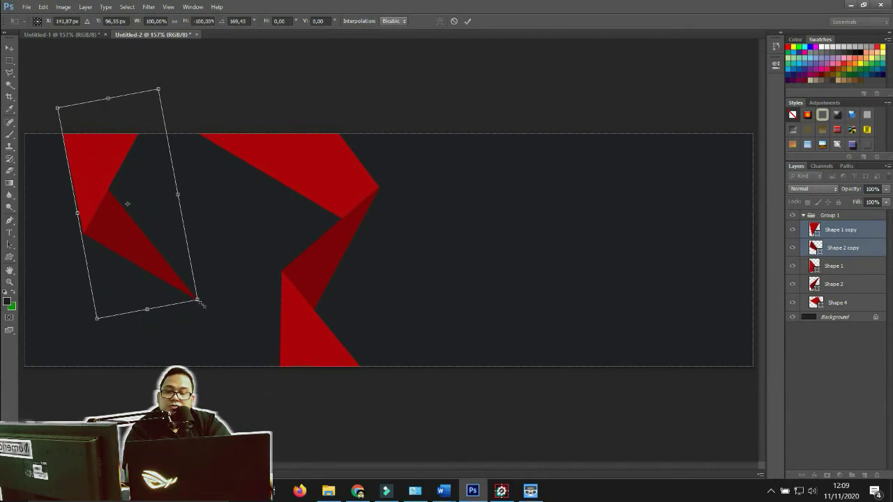
Scale the flipped copies down proportionally to about 71% and apply the transform.
{"action": "left_click_drag", "start_coordinate": [202, 305], "coordinate": [192, 296]}
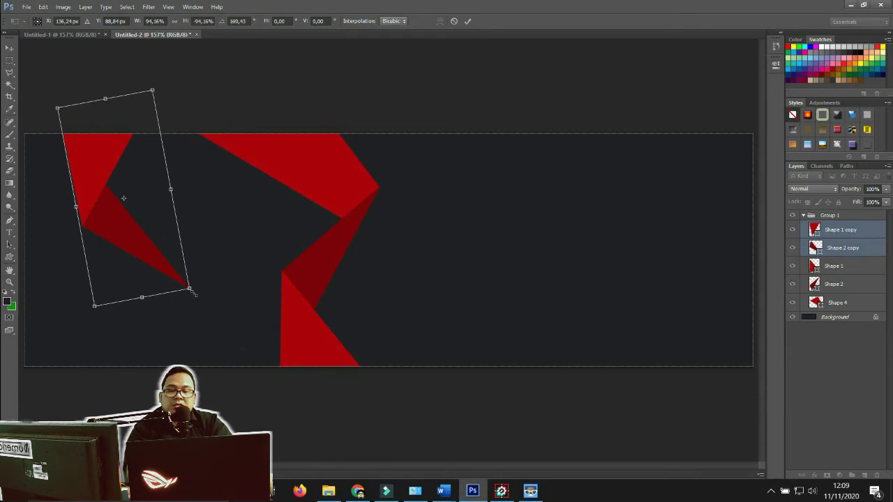
{"action": "left_click_drag", "start_coordinate": [193, 292], "coordinate": [141, 263]}
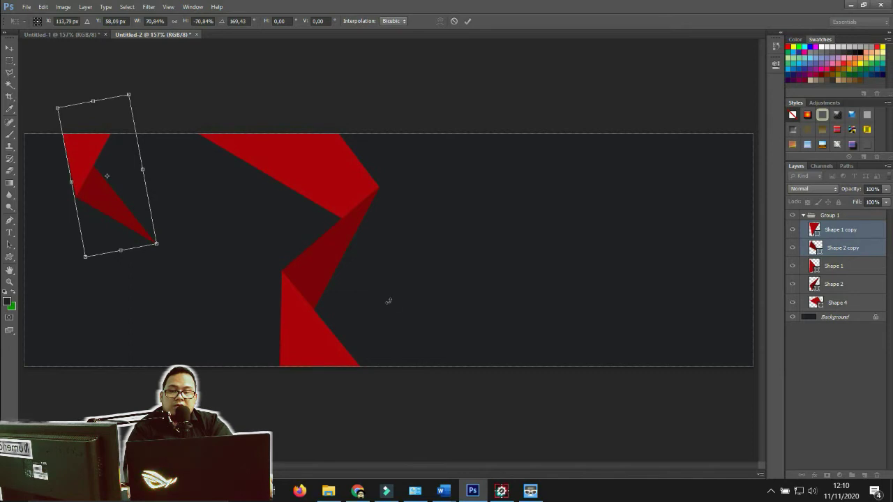
{"action": "key", "text": "Return"}
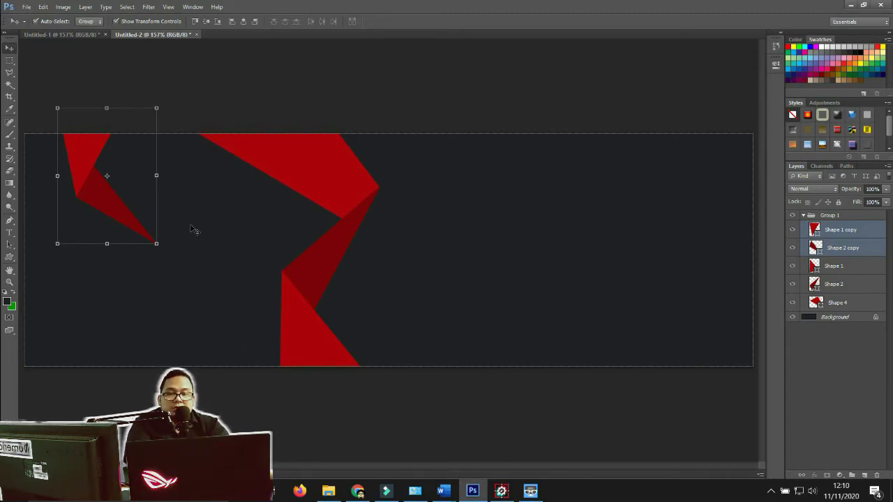
{"action": "left_click", "coordinate": [99, 261]}
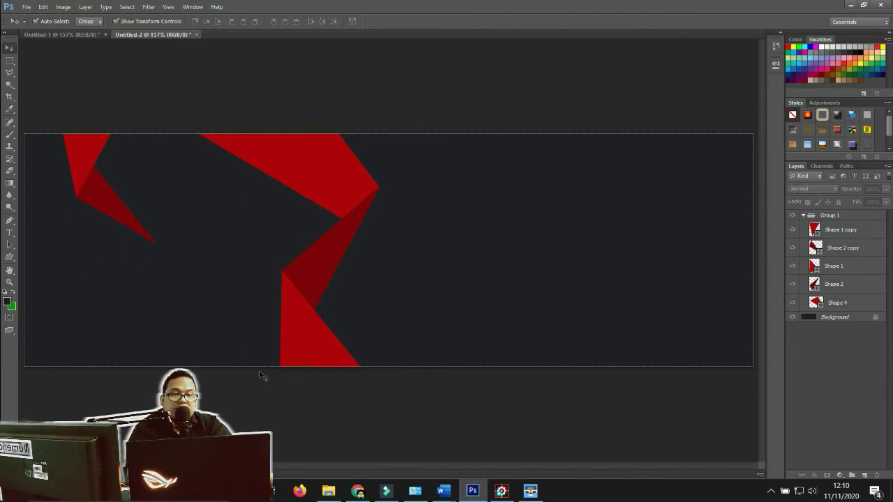
{"action": "mouse_move", "coordinate": [332, 493]}
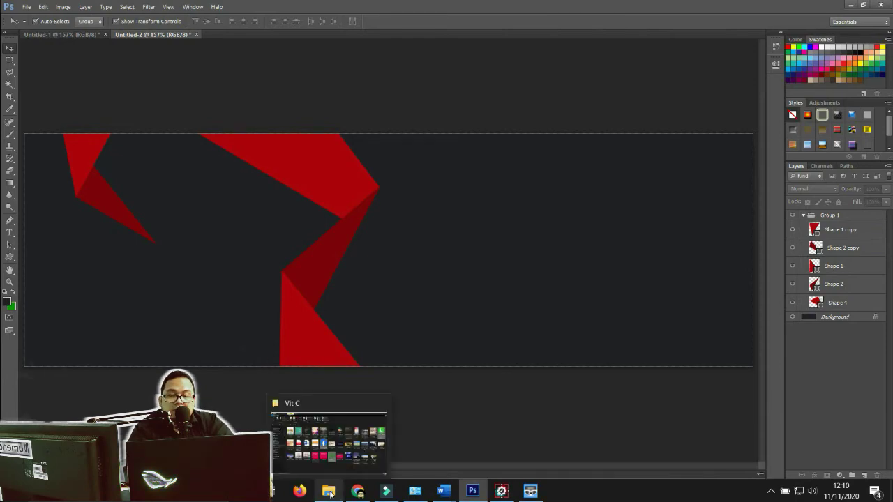
{"action": "left_click", "coordinate": [331, 457]}
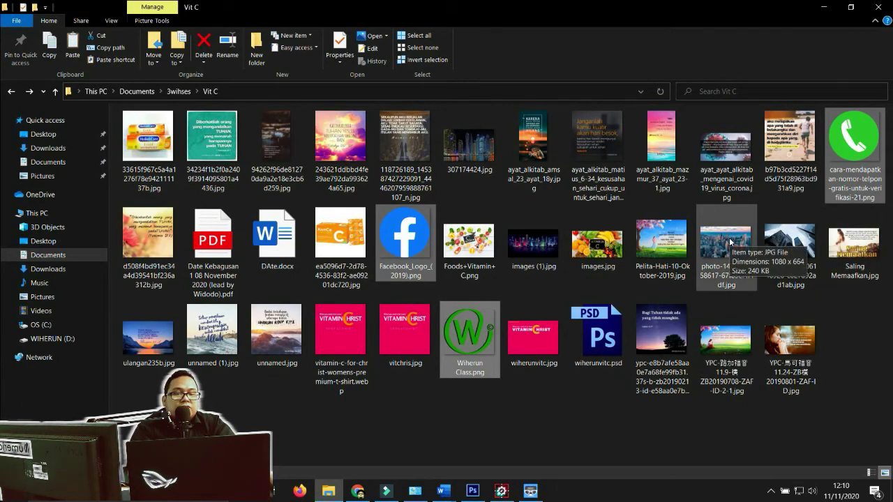
{"action": "double_click", "coordinate": [786, 252]}
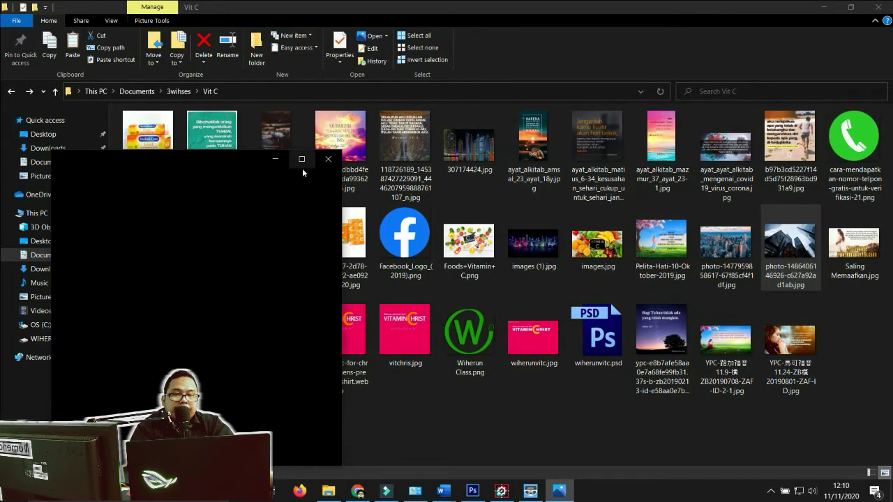
{"action": "left_click", "coordinate": [302, 160]}
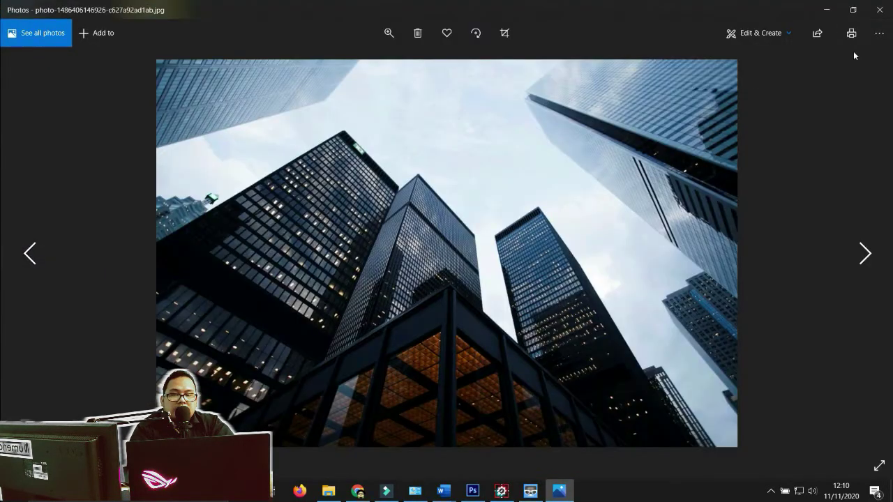
{"action": "left_click", "coordinate": [879, 15]}
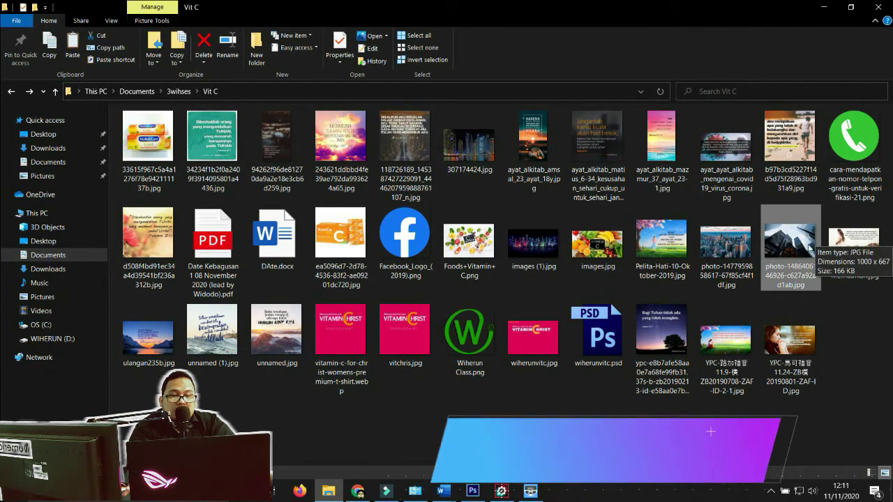
{"action": "left_click_drag", "start_coordinate": [809, 248], "coordinate": [150, 239]}
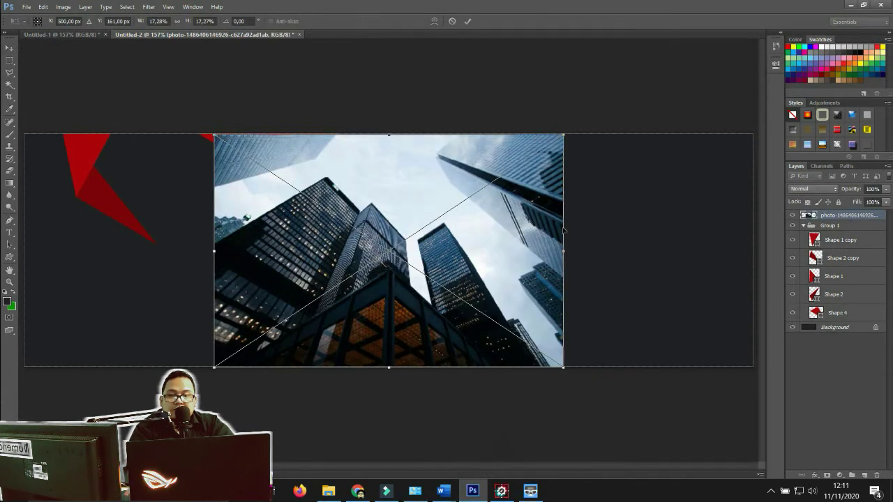
{"action": "left_click_drag", "start_coordinate": [518, 225], "coordinate": [328, 224]}
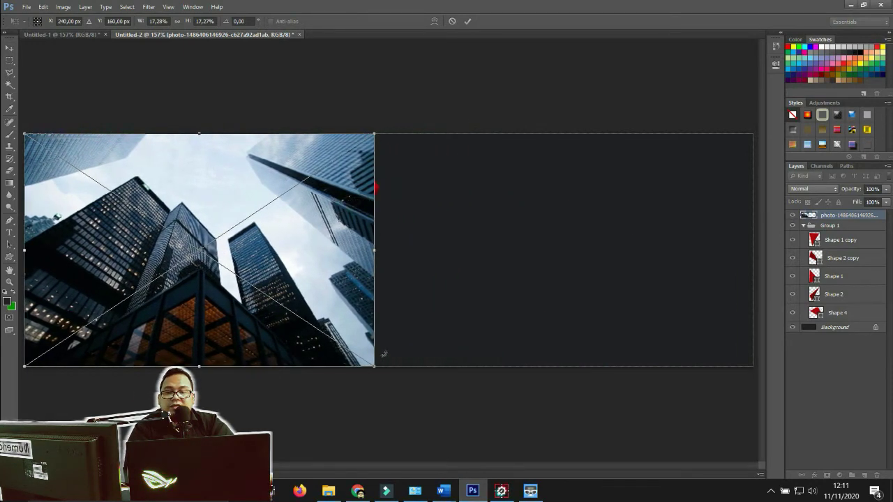
{"action": "left_click_drag", "start_coordinate": [375, 367], "coordinate": [380, 366]}
{"action": "key", "text": "Return"}
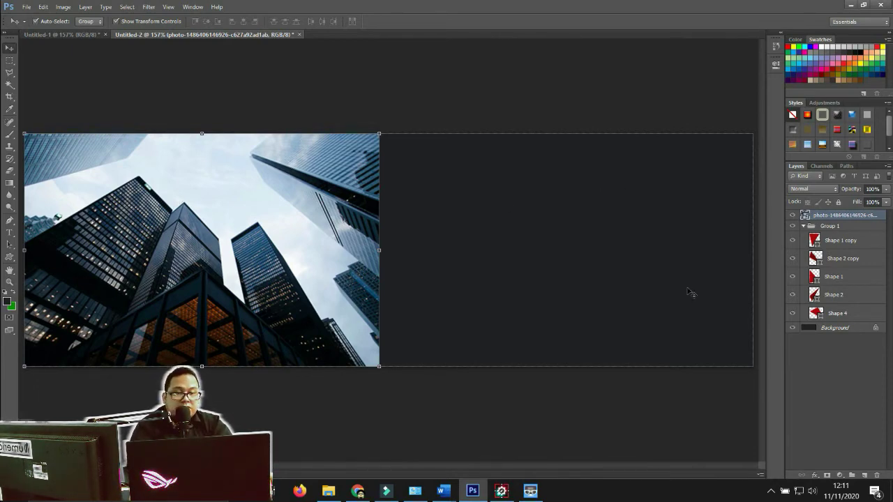
Lower the skyscraper photo layer's fill to 33% so the red ribbons show through.
{"action": "left_click", "coordinate": [886, 205]}
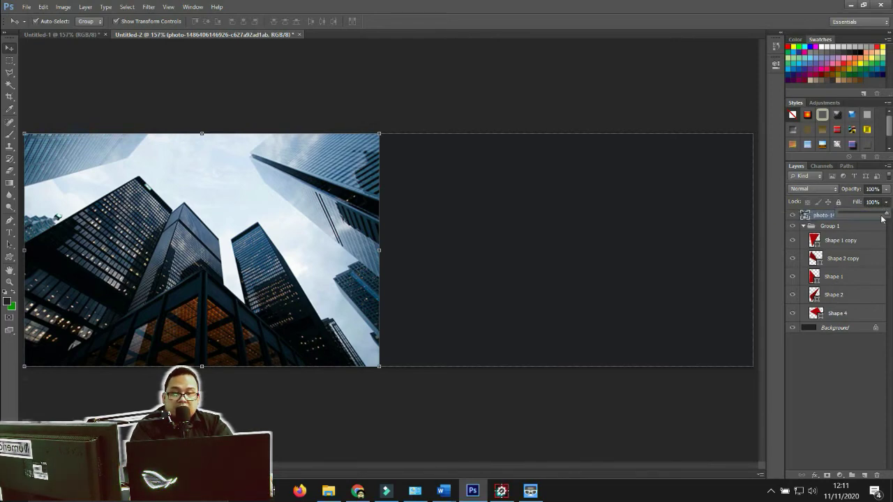
{"action": "left_click_drag", "start_coordinate": [886, 216], "coordinate": [865, 218]}
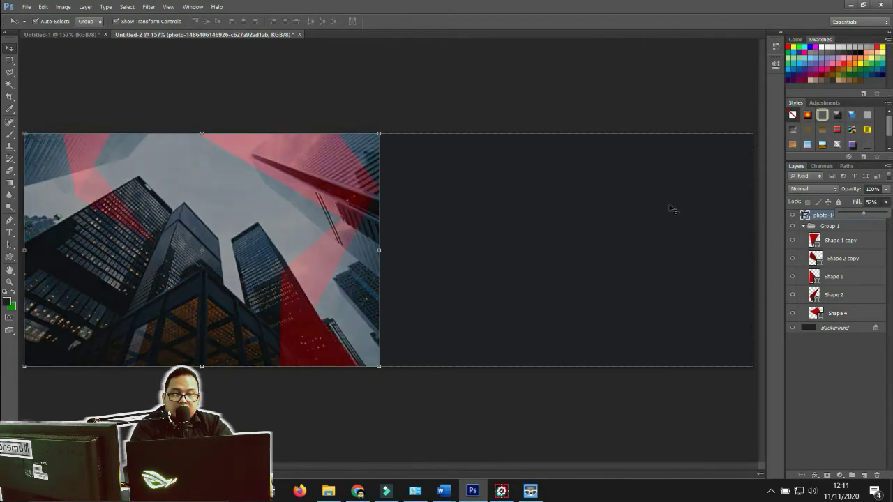
{"action": "left_click_drag", "start_coordinate": [867, 216], "coordinate": [854, 216]}
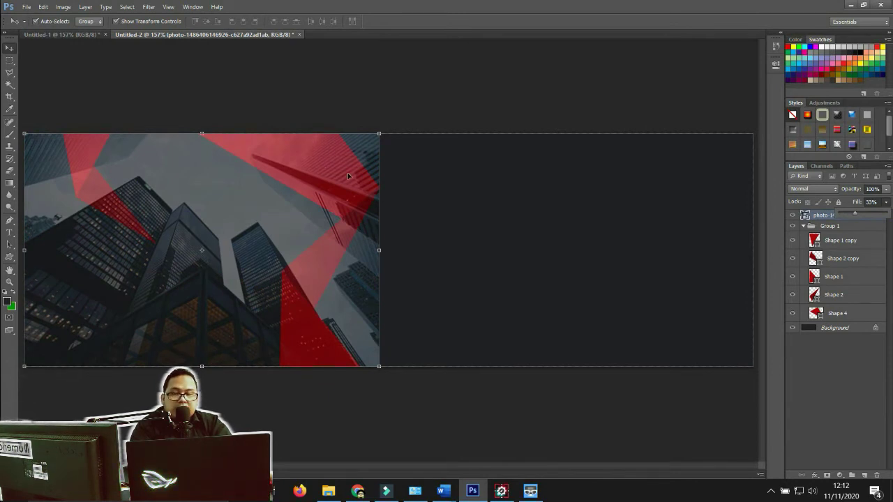
{"action": "left_click", "coordinate": [419, 193]}
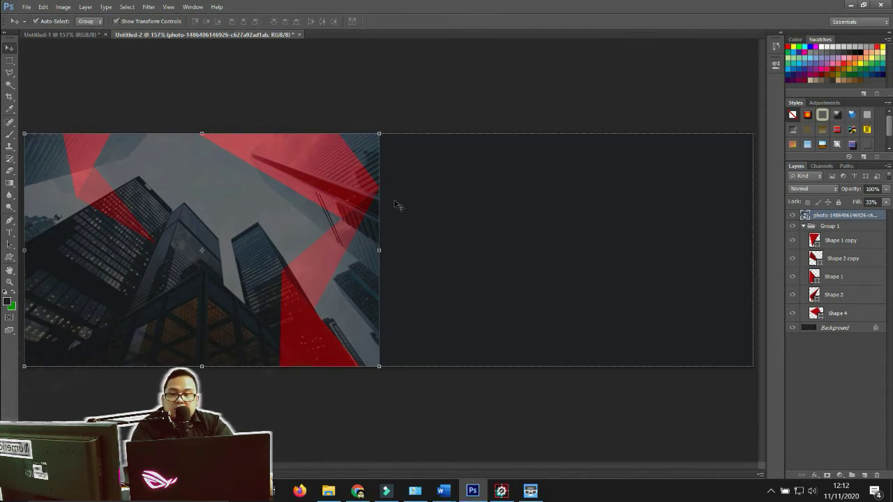
Rasterize the skyscraper photo and erase its part beyond the large red ribbon's right-hand outline.
{"action": "left_click", "coordinate": [11, 173]}
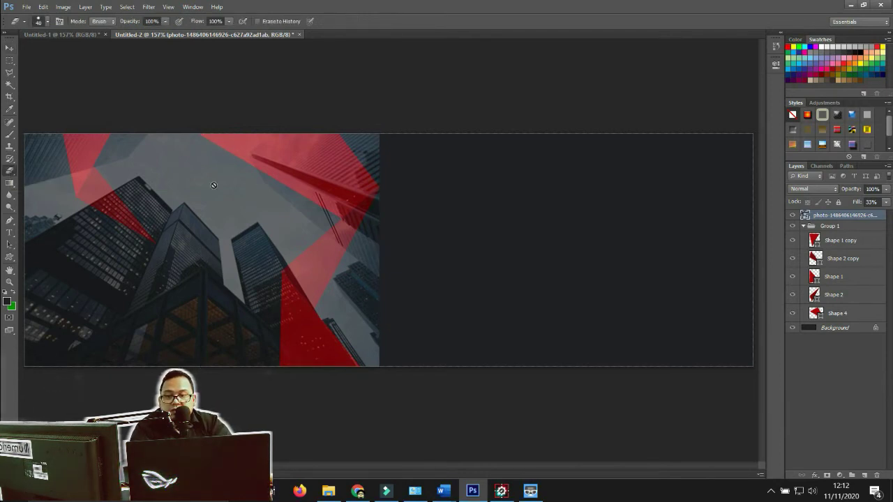
{"action": "left_click", "coordinate": [372, 158]}
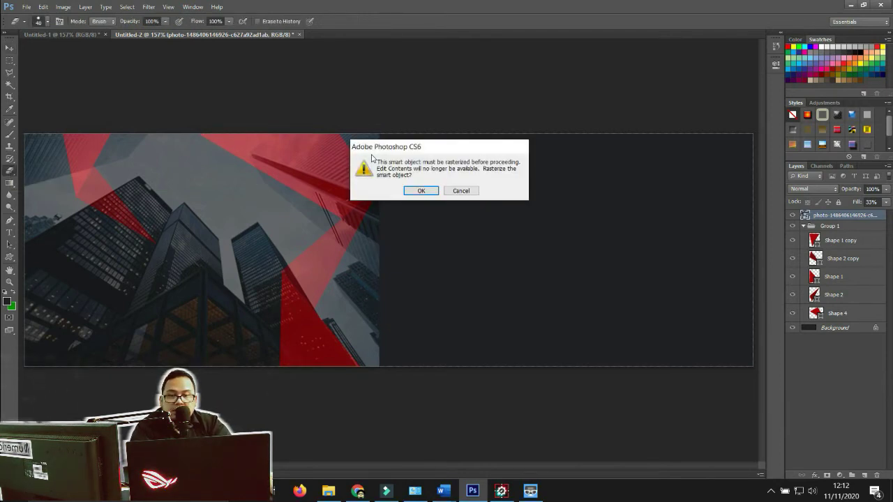
{"action": "key", "text": "Return"}
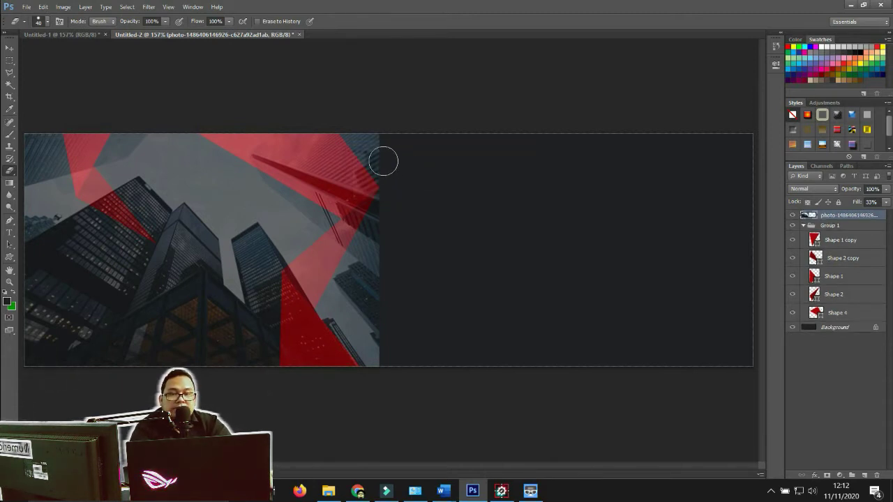
{"action": "mouse_move", "coordinate": [398, 160]}
{"action": "left_mouse_down"}
{"action": "mouse_move", "coordinate": [350, 151]}
{"action": "mouse_move", "coordinate": [368, 162]}
{"action": "mouse_move", "coordinate": [395, 205]}
{"action": "mouse_move", "coordinate": [347, 158]}
{"action": "mouse_move", "coordinate": [399, 214]}
{"action": "mouse_move", "coordinate": [339, 144]}
{"action": "mouse_move", "coordinate": [391, 205]}
{"action": "mouse_move", "coordinate": [398, 227]}
{"action": "mouse_move", "coordinate": [386, 210]}
{"action": "mouse_move", "coordinate": [362, 272]}
{"action": "mouse_move", "coordinate": [387, 241]}
{"action": "mouse_move", "coordinate": [363, 288]}
{"action": "mouse_move", "coordinate": [388, 279]}
{"action": "mouse_move", "coordinate": [337, 334]}
{"action": "mouse_move", "coordinate": [365, 256]}
{"action": "mouse_move", "coordinate": [328, 319]}
{"action": "mouse_move", "coordinate": [366, 343]}
{"action": "mouse_move", "coordinate": [404, 317]}
{"action": "mouse_move", "coordinate": [357, 348]}
{"action": "mouse_move", "coordinate": [341, 344]}
{"action": "mouse_move", "coordinate": [373, 364]}
{"action": "mouse_move", "coordinate": [385, 346]}
{"action": "mouse_move", "coordinate": [386, 376]}
{"action": "mouse_move", "coordinate": [356, 374]}
{"action": "mouse_move", "coordinate": [330, 308]}
{"action": "mouse_move", "coordinate": [384, 247]}
{"action": "left_mouse_up"}
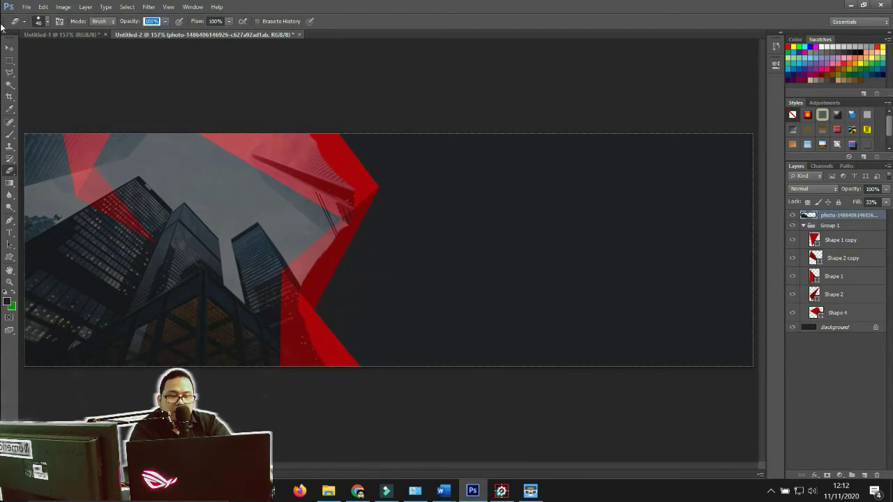
{"action": "key", "text": "v"}
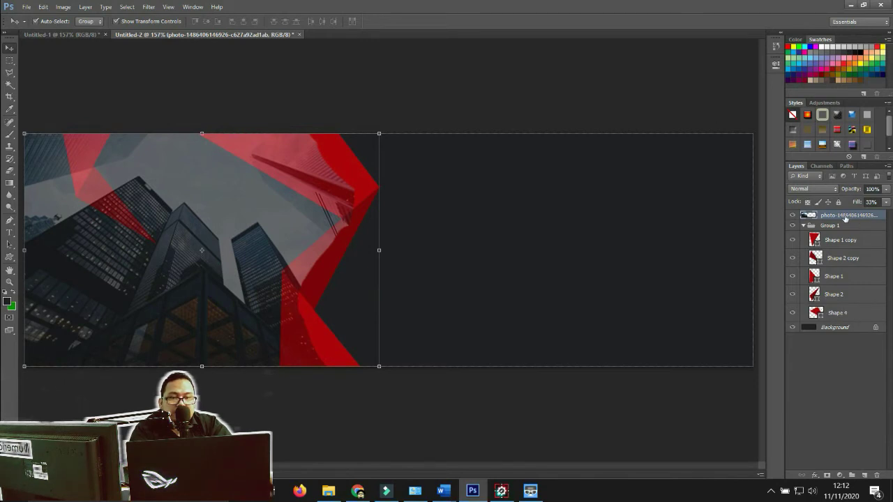
Move the skyscraper photo layer beneath the ribbon group, just above the background, and set its fill to 100%.
{"action": "left_click_drag", "start_coordinate": [857, 216], "coordinate": [862, 321]}
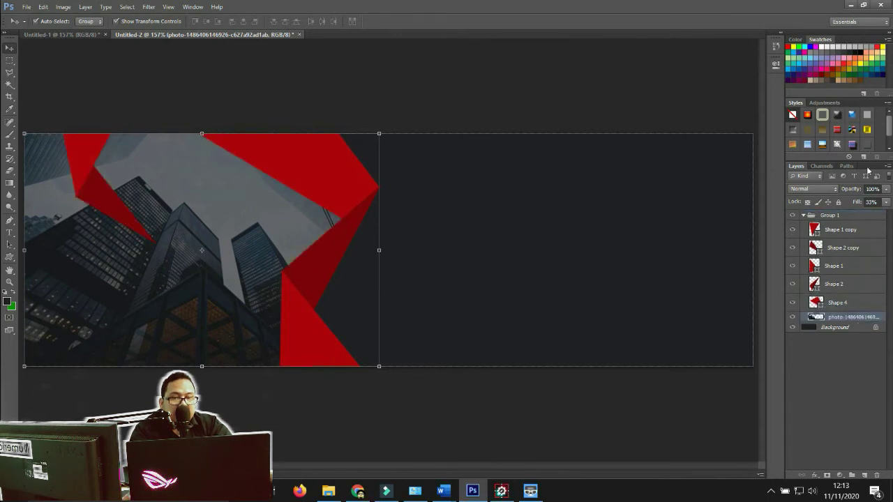
{"action": "mouse_move", "coordinate": [886, 202]}
{"action": "left_mouse_down"}
{"action": "mouse_move", "coordinate": [862, 217]}
{"action": "mouse_move", "coordinate": [888, 216]}
{"action": "left_mouse_up"}
{"action": "left_click", "coordinate": [556, 78]}
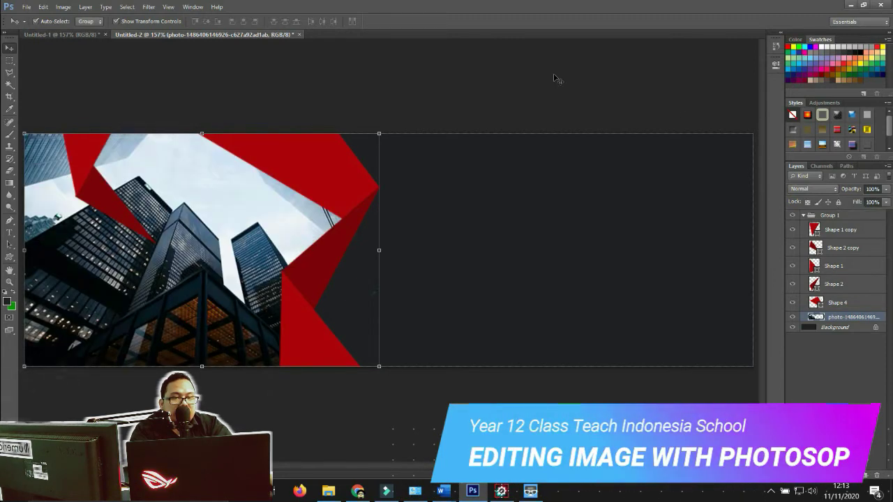
{"action": "left_click", "coordinate": [556, 78]}
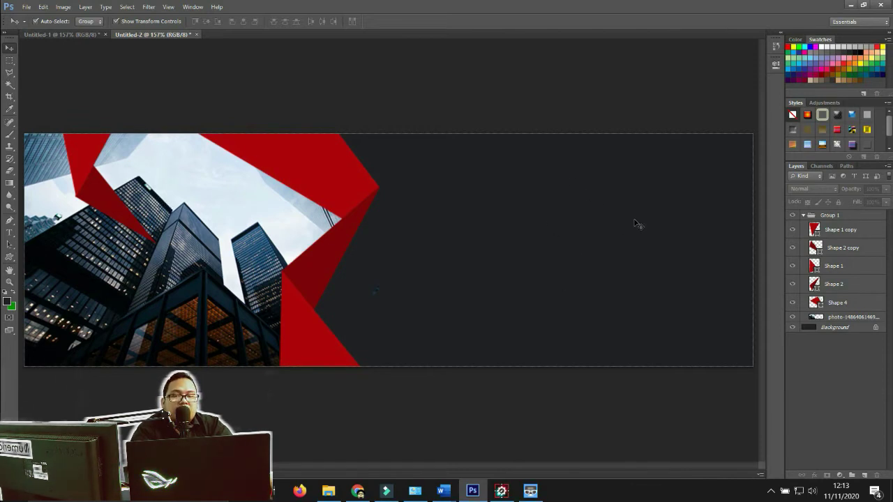
{"action": "left_click", "coordinate": [337, 492]}
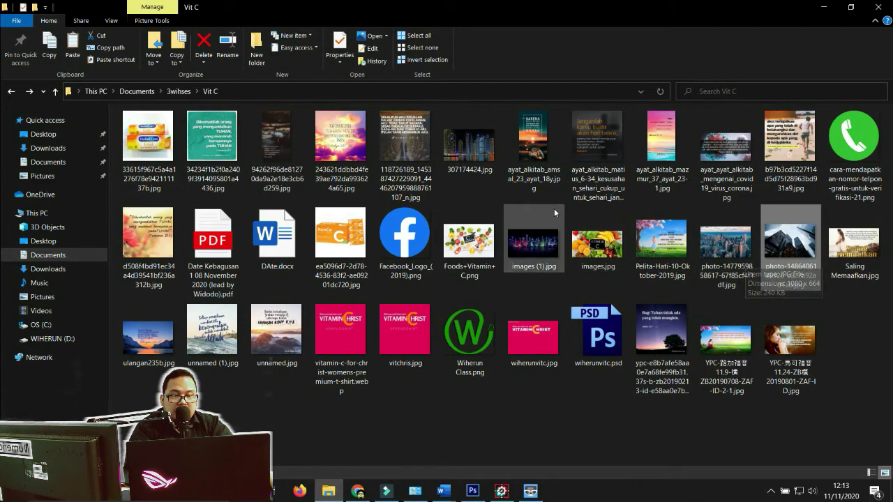
{"action": "left_click_drag", "start_coordinate": [725, 241], "coordinate": [489, 243]}
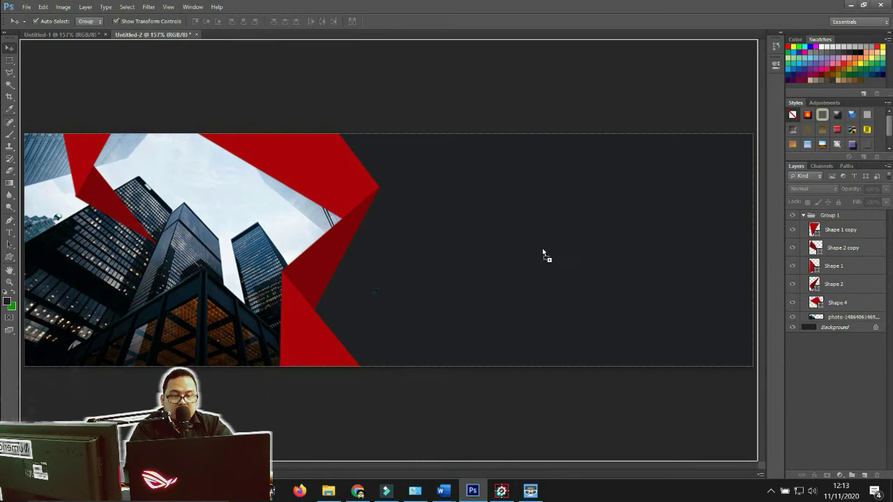
{"action": "left_click_drag", "start_coordinate": [548, 237], "coordinate": [549, 235]}
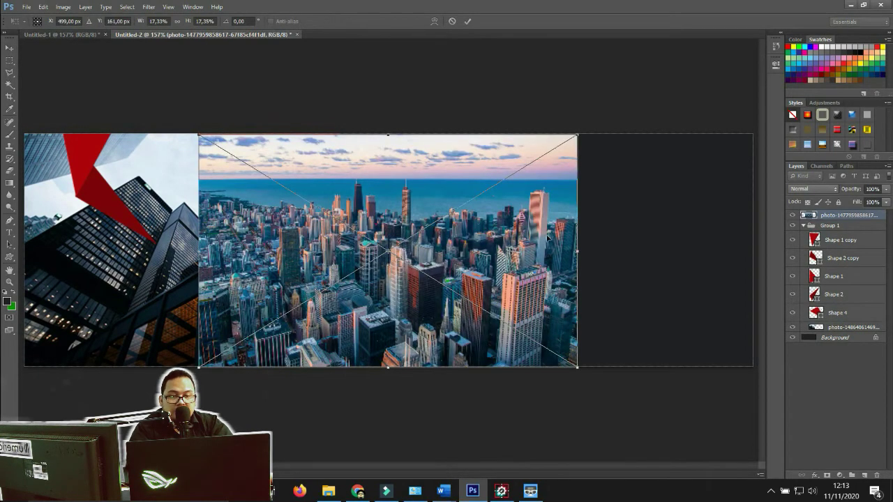
{"action": "left_click_drag", "start_coordinate": [491, 238], "coordinate": [666, 236]}
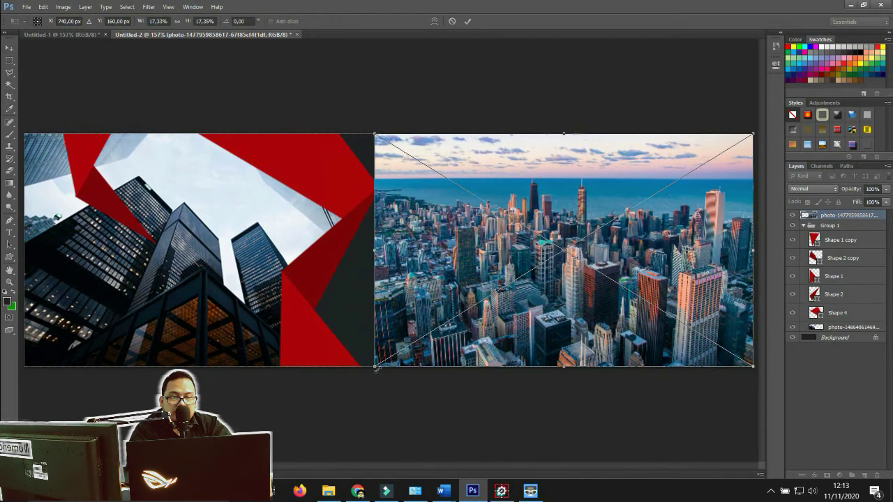
{"action": "left_click_drag", "start_coordinate": [376, 367], "coordinate": [315, 370]}
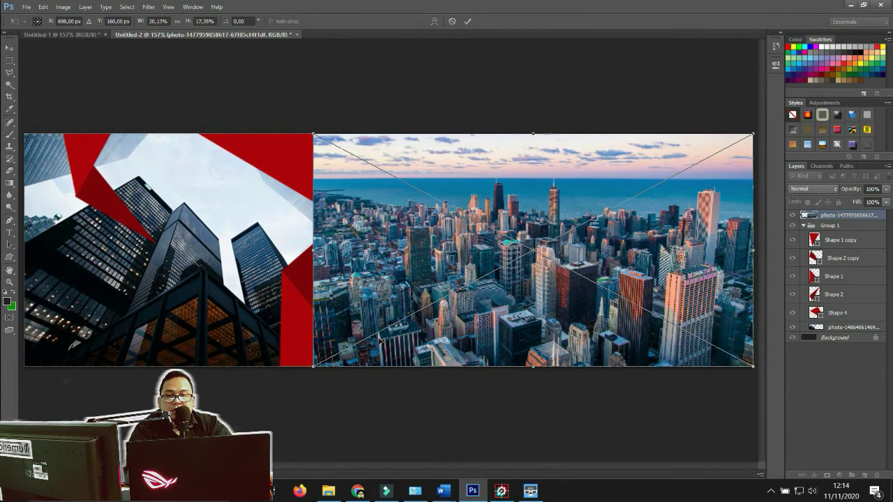
{"action": "key", "text": "Return"}
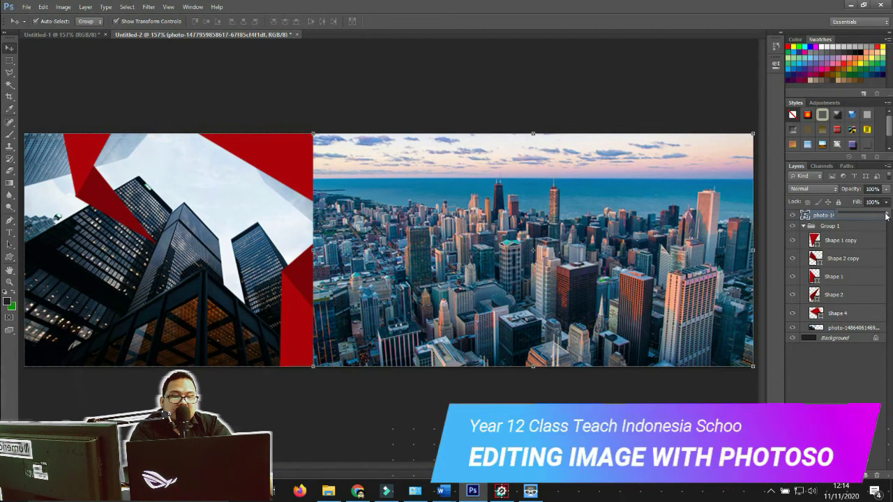
Reduce the skyline photo layer's fill to 42% and rasterize it for the Eraser tool.
{"action": "left_click_drag", "start_coordinate": [886, 207], "coordinate": [859, 213]}
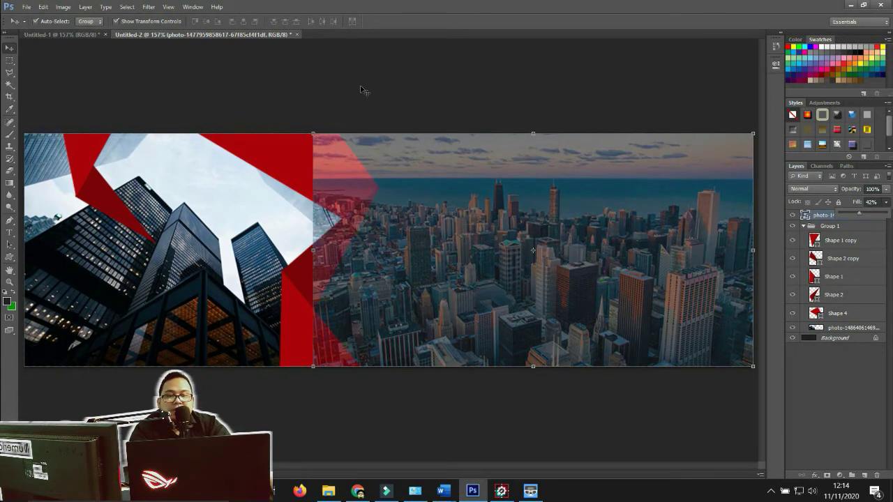
{"action": "left_click", "coordinate": [9, 187]}
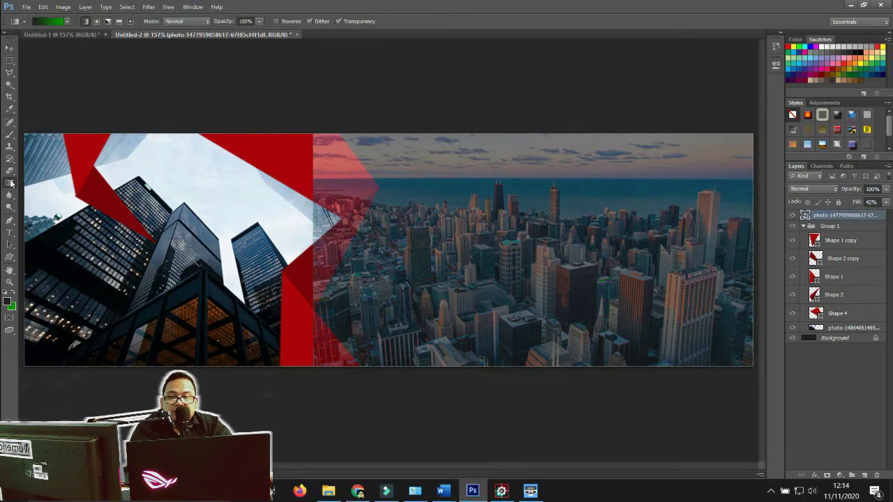
{"action": "left_click", "coordinate": [10, 170]}
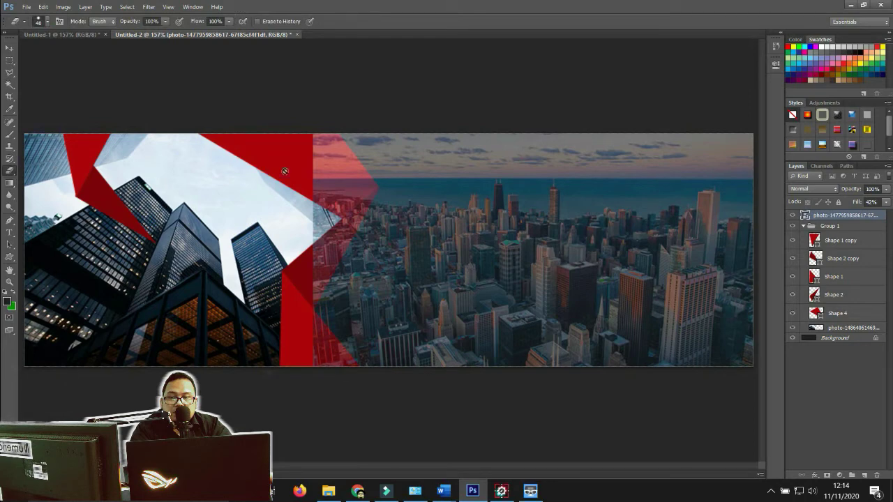
{"action": "left_click", "coordinate": [339, 160]}
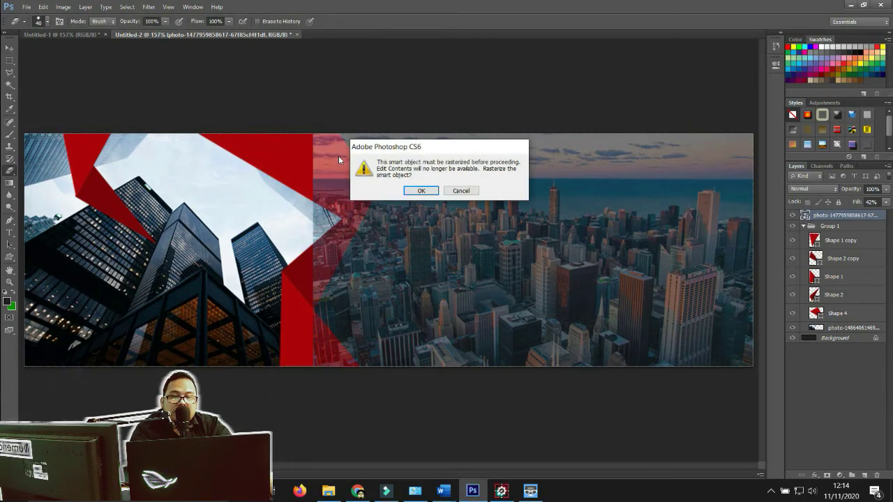
{"action": "key", "text": "Return"}
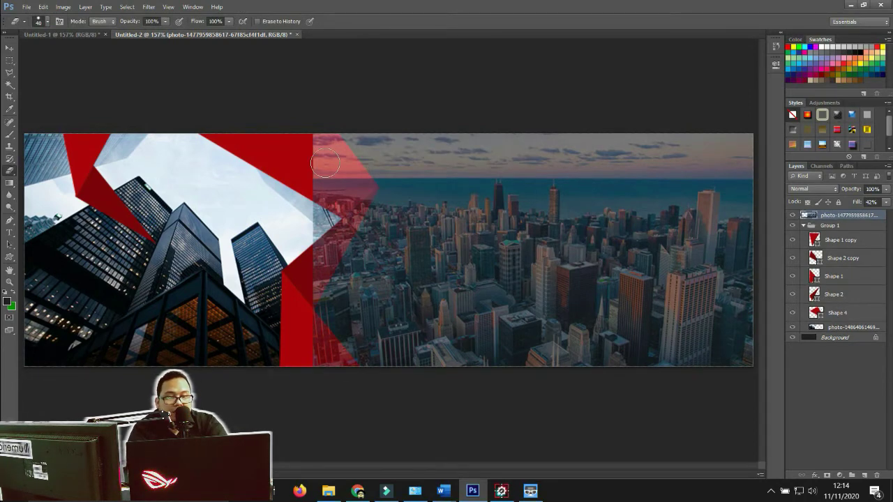
Erase the skyline photo's left edge along the large red ribbon, undoing the stroke that ran too close to the ribbon's outline.
{"action": "mouse_move", "coordinate": [325, 162]}
{"action": "left_mouse_down"}
{"action": "mouse_move", "coordinate": [364, 199]}
{"action": "mouse_move", "coordinate": [341, 159]}
{"action": "mouse_move", "coordinate": [360, 187]}
{"action": "mouse_move", "coordinate": [349, 163]}
{"action": "mouse_move", "coordinate": [365, 203]}
{"action": "mouse_move", "coordinate": [341, 187]}
{"action": "left_mouse_up"}
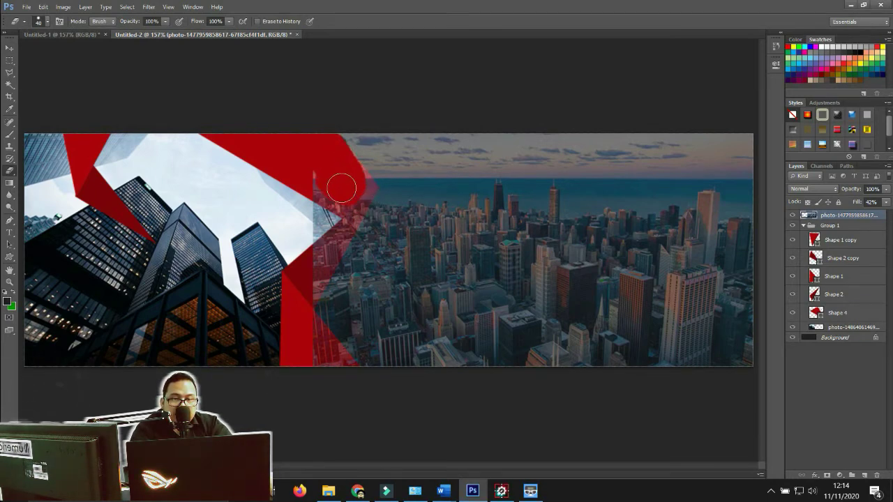
{"action": "key", "text": "ctrl+z"}
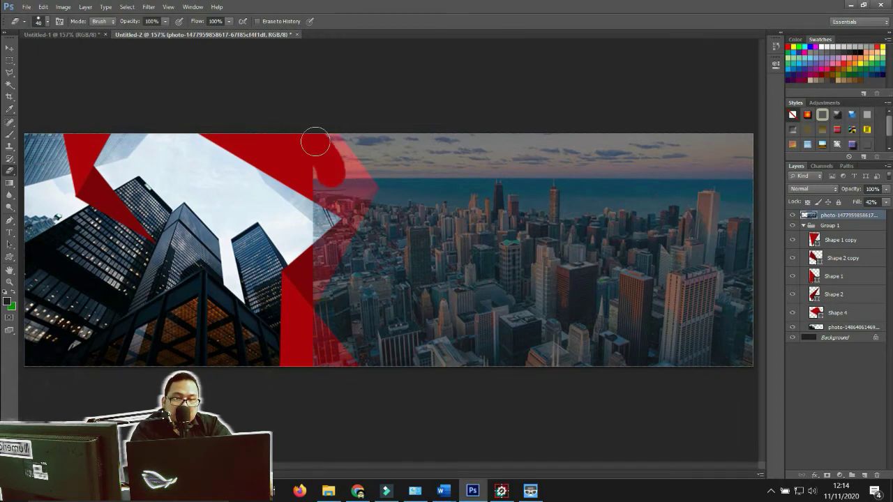
{"action": "mouse_move", "coordinate": [315, 142]}
{"action": "left_mouse_down"}
{"action": "mouse_move", "coordinate": [348, 209]}
{"action": "mouse_move", "coordinate": [333, 221]}
{"action": "mouse_move", "coordinate": [344, 216]}
{"action": "mouse_move", "coordinate": [342, 234]}
{"action": "mouse_move", "coordinate": [350, 231]}
{"action": "mouse_move", "coordinate": [346, 240]}
{"action": "mouse_move", "coordinate": [344, 226]}
{"action": "mouse_move", "coordinate": [322, 255]}
{"action": "mouse_move", "coordinate": [303, 252]}
{"action": "mouse_move", "coordinate": [286, 223]}
{"action": "mouse_move", "coordinate": [273, 239]}
{"action": "mouse_move", "coordinate": [282, 265]}
{"action": "mouse_move", "coordinate": [334, 239]}
{"action": "mouse_move", "coordinate": [306, 329]}
{"action": "mouse_move", "coordinate": [310, 293]}
{"action": "mouse_move", "coordinate": [300, 347]}
{"action": "mouse_move", "coordinate": [315, 374]}
{"action": "left_mouse_up"}
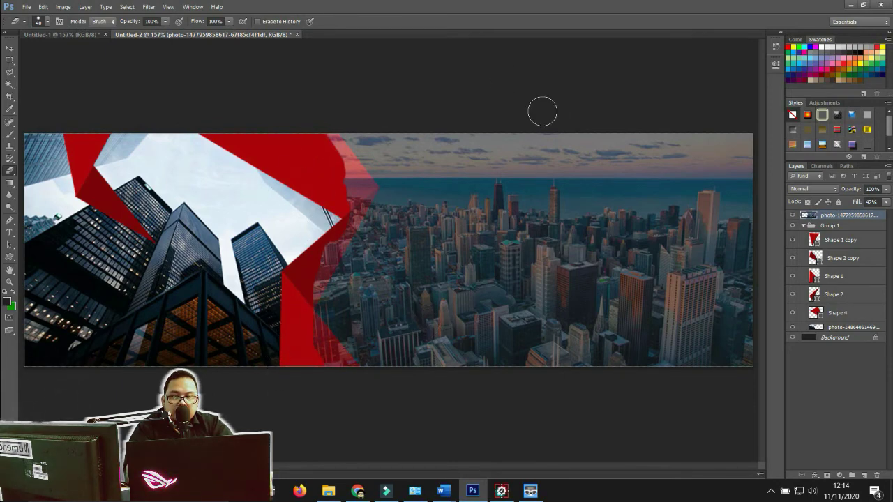
{"action": "key", "text": "Return"}
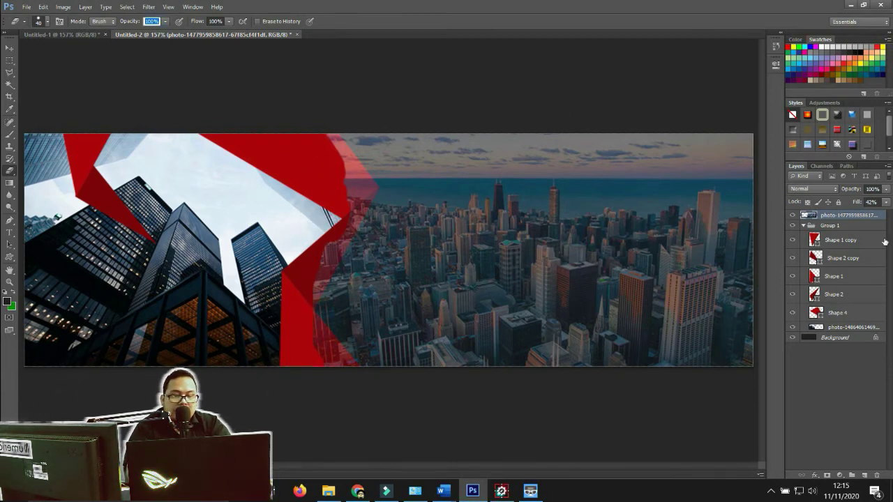
Move the skyline photo layer beneath the red ribbon shapes, just above the skyscraper photo layer, and set its fill to 100%.
{"action": "left_click_drag", "start_coordinate": [878, 218], "coordinate": [872, 327]}
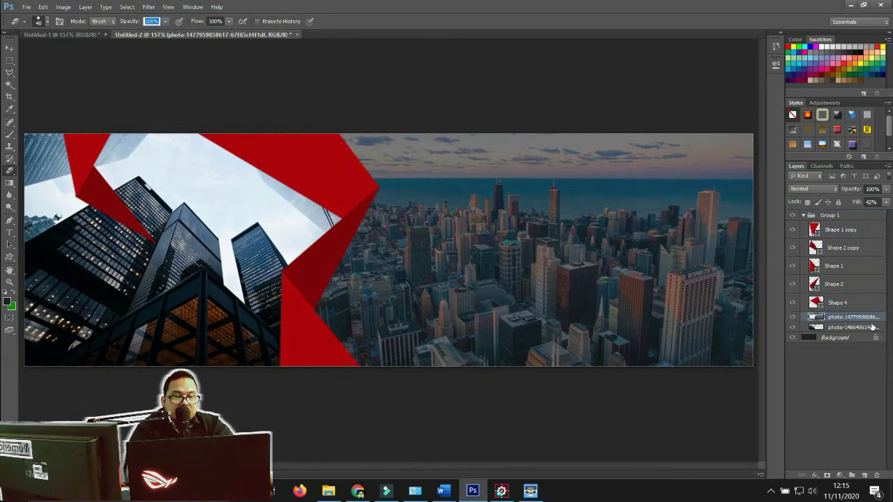
{"action": "left_click", "coordinate": [888, 205]}
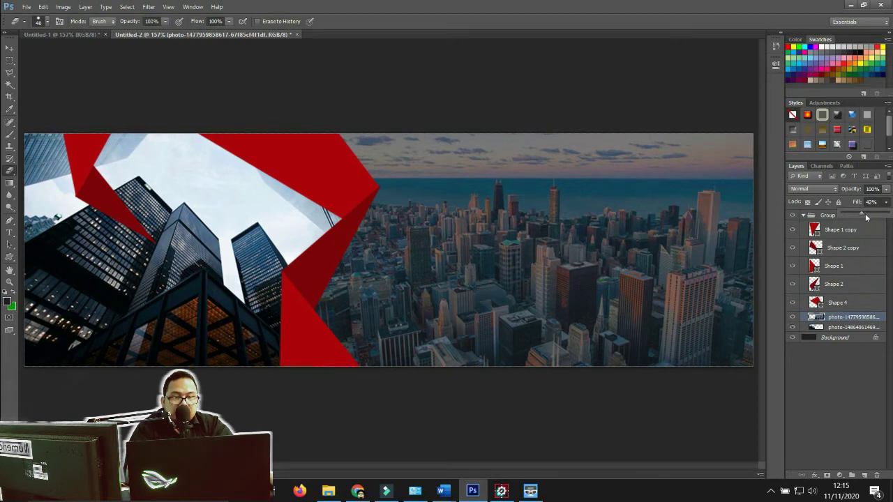
{"action": "left_click_drag", "start_coordinate": [862, 213], "coordinate": [878, 214]}
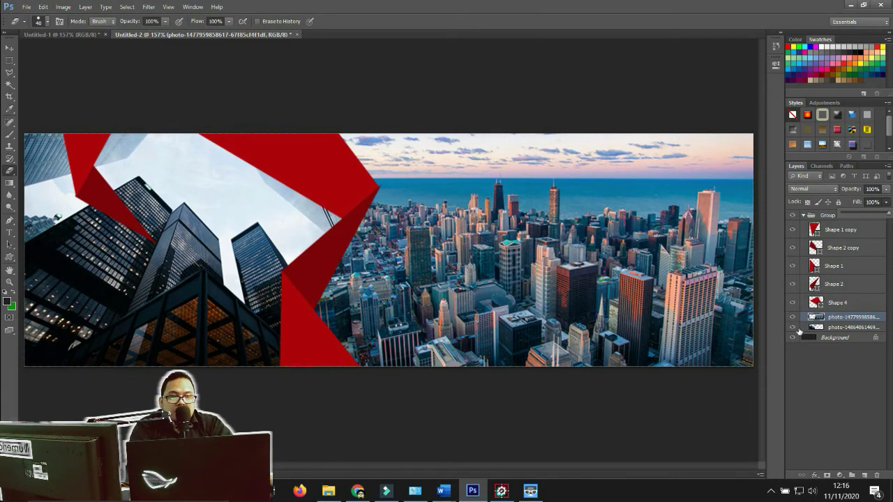
{"action": "left_click", "coordinate": [793, 327]}
{"action": "left_click", "coordinate": [793, 327]}
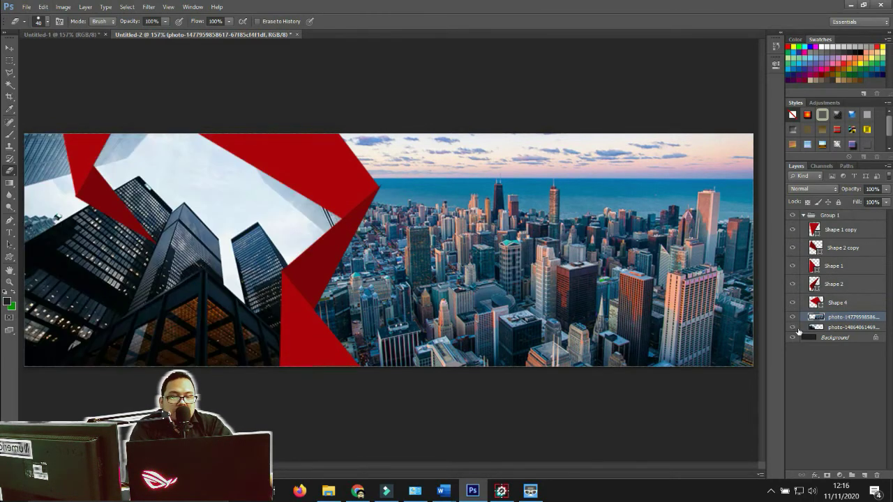
{"action": "left_click", "coordinate": [793, 317]}
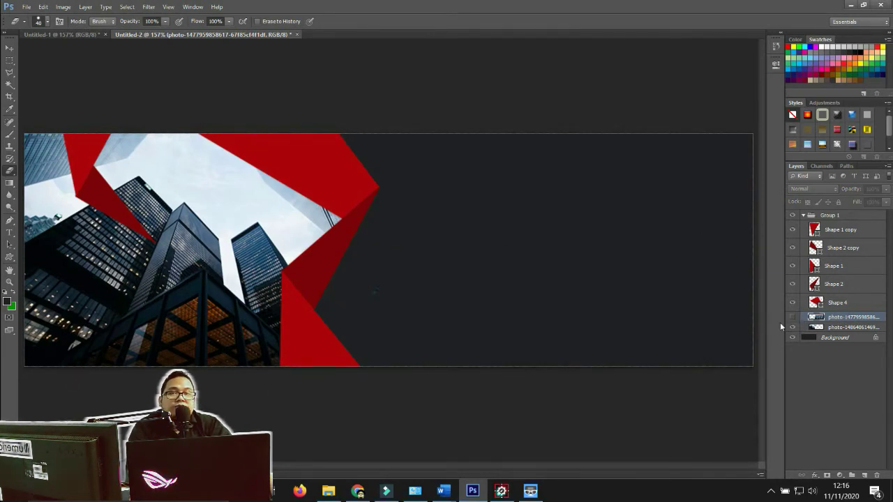
{"action": "left_click", "coordinate": [792, 317]}
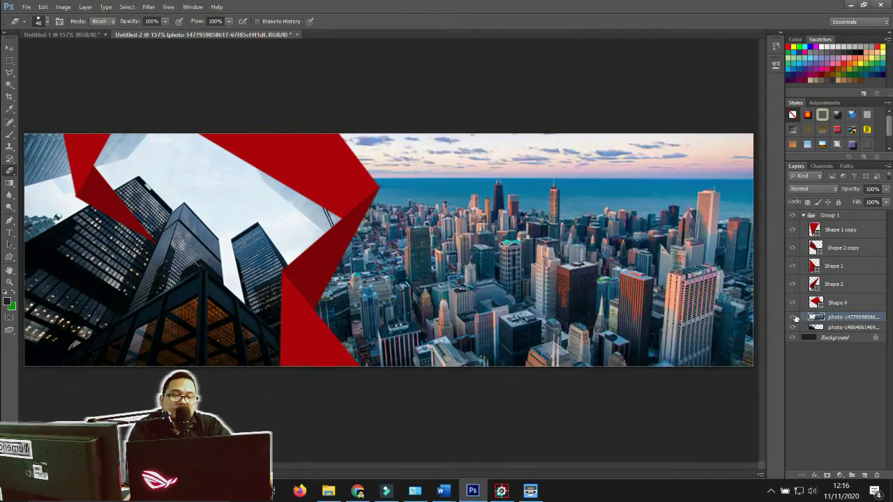
{"action": "left_click", "coordinate": [885, 202]}
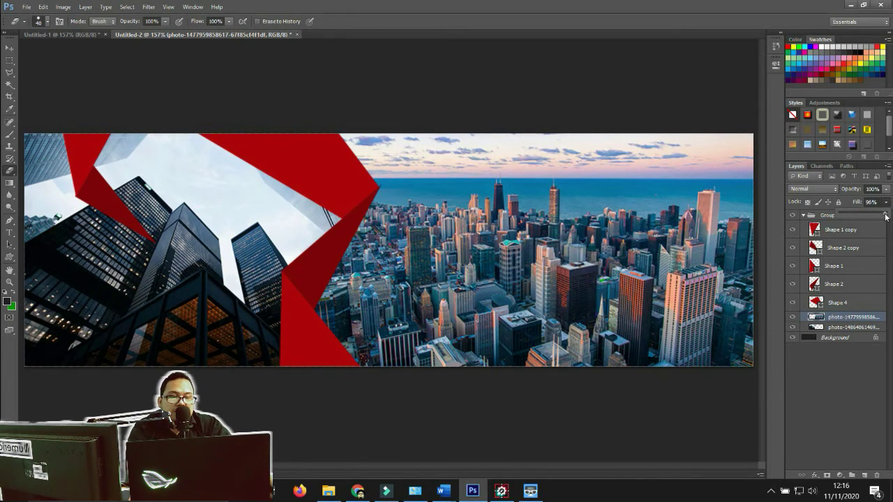
{"action": "mouse_move", "coordinate": [884, 217]}
{"action": "left_mouse_down"}
{"action": "mouse_move", "coordinate": [869, 217]}
{"action": "mouse_move", "coordinate": [886, 216]}
{"action": "left_mouse_up"}
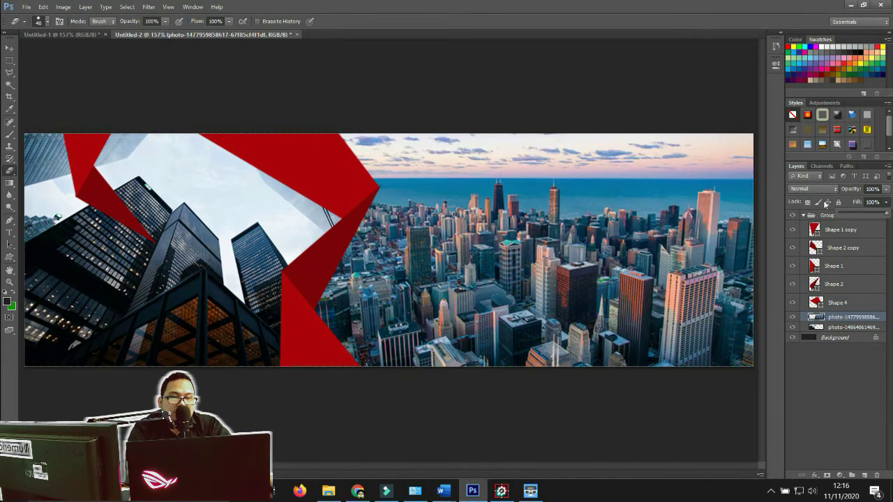
Preview the blend modes from Dissolve through Hard Light on the skyline photo layer and apply Soft Light.
{"action": "left_click", "coordinate": [9, 49]}
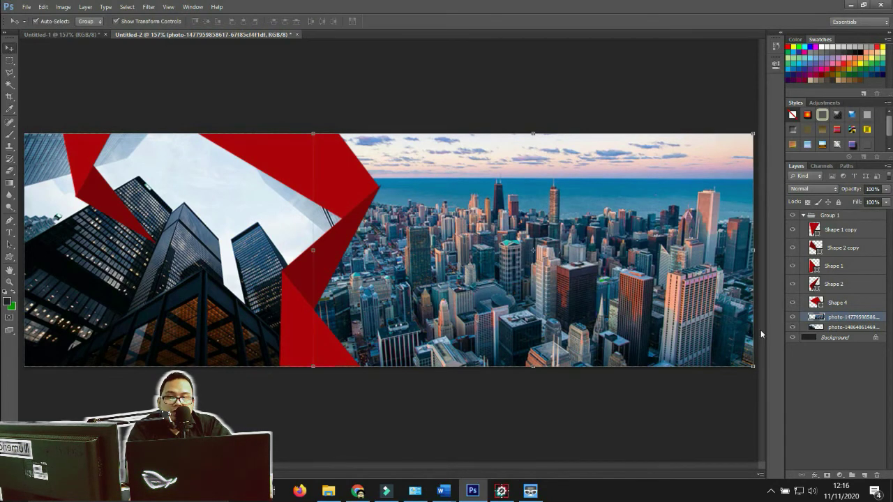
{"action": "right_click", "coordinate": [852, 321]}
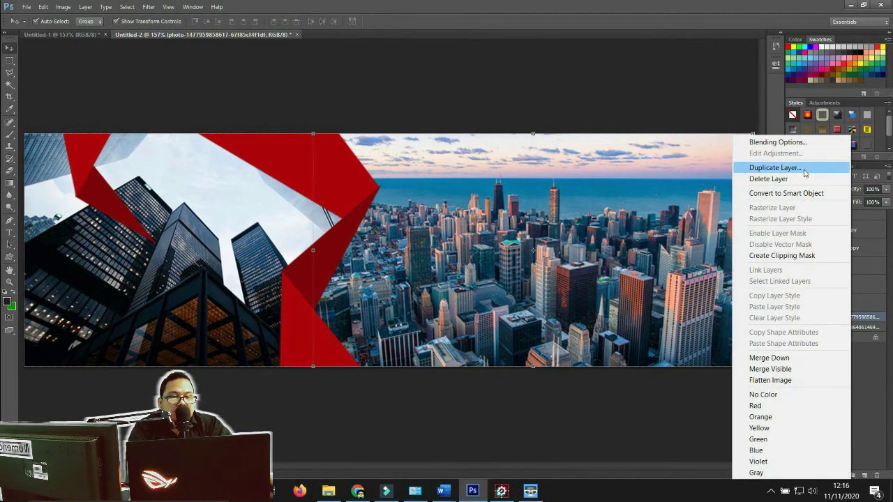
{"action": "left_click", "coordinate": [806, 143]}
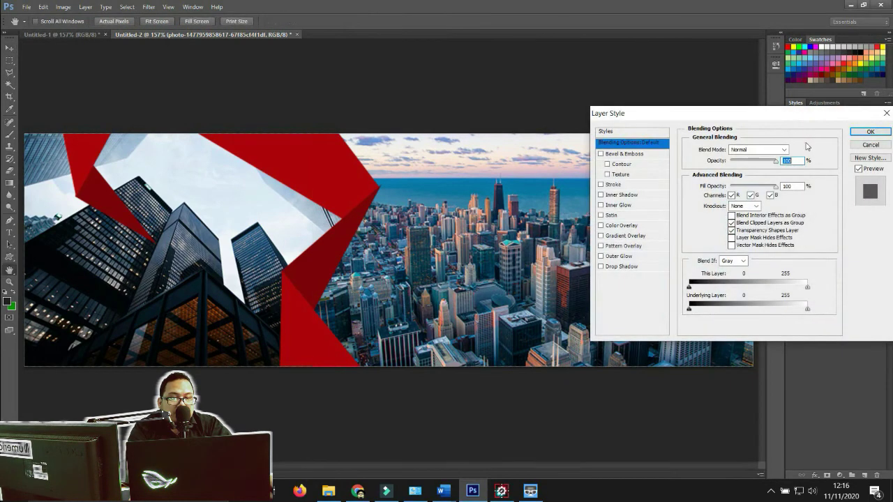
{"action": "left_click", "coordinate": [762, 154]}
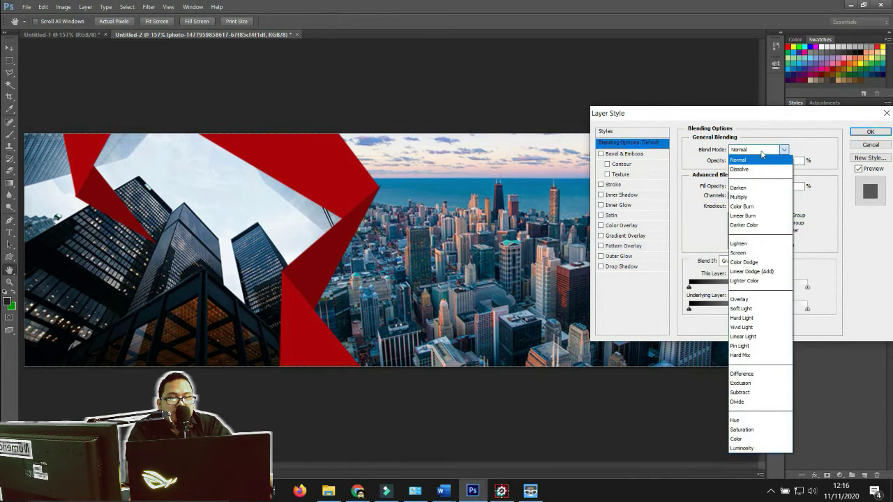
{"action": "key", "text": "Down"}
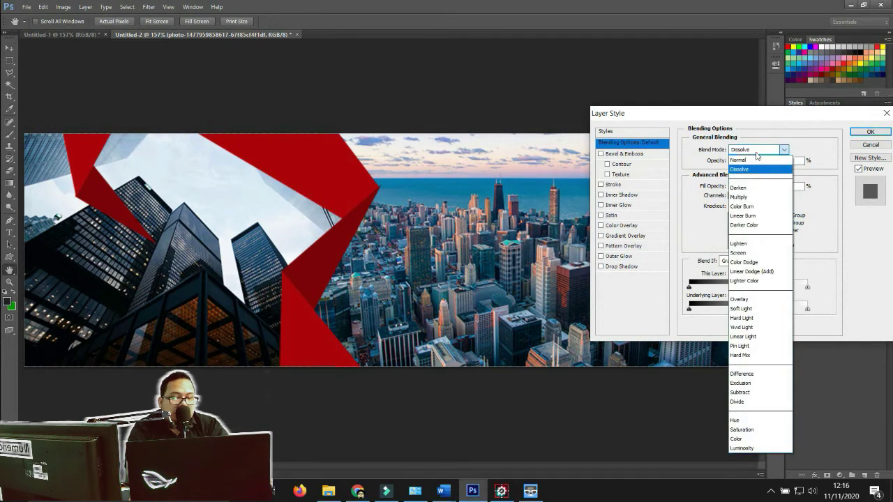
{"action": "key", "text": "Return"}
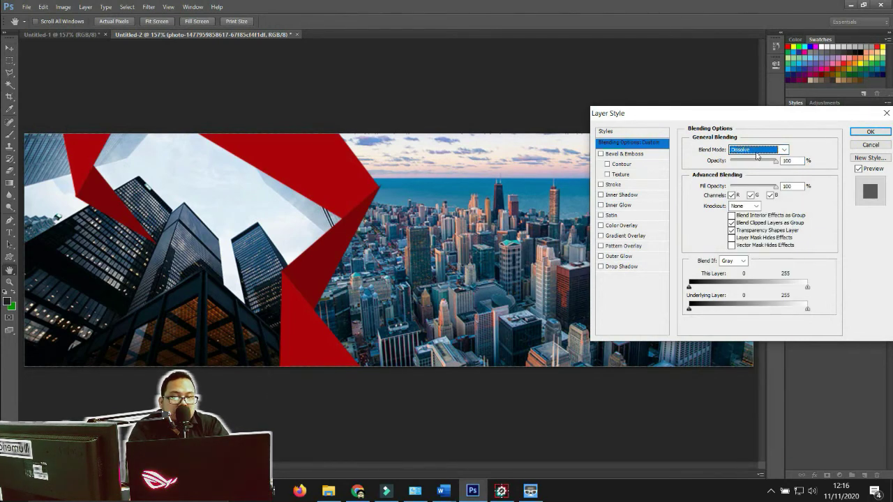
{"action": "key", "text": "Down"}
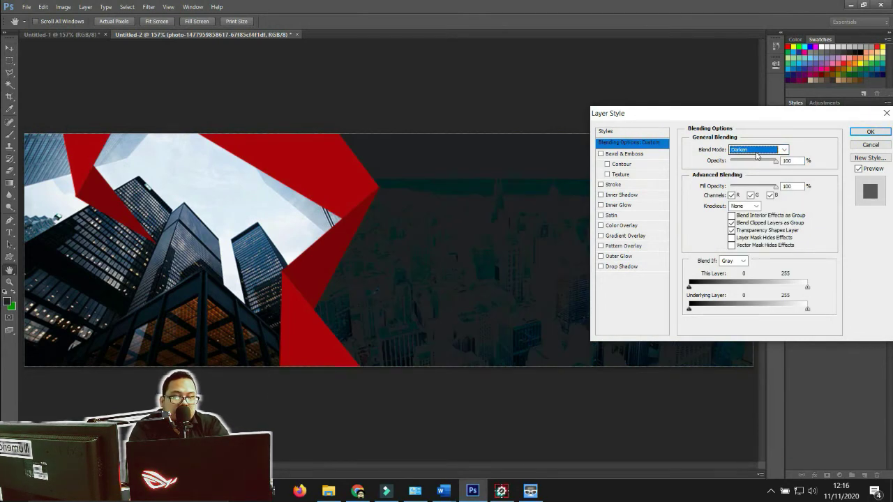
{"action": "key", "text": "Up"}
{"action": "key", "text": "Up"}
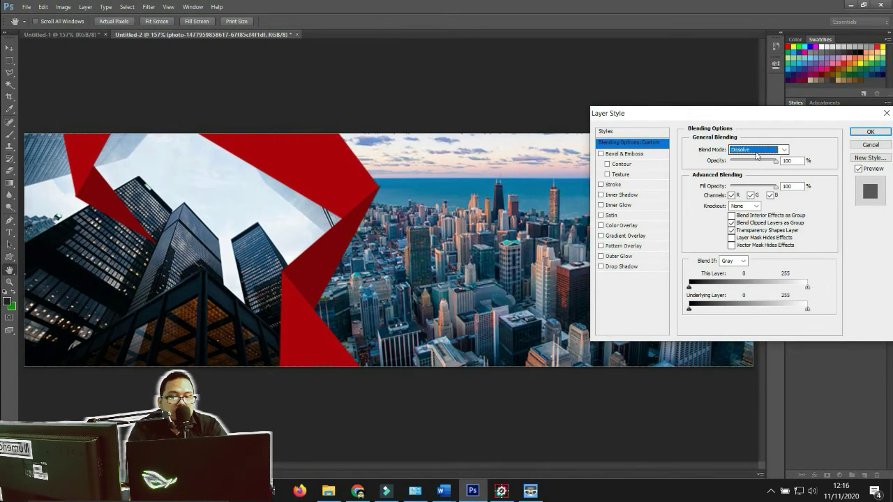
{"action": "key", "text": "Down"}
{"action": "key", "text": "Down"}
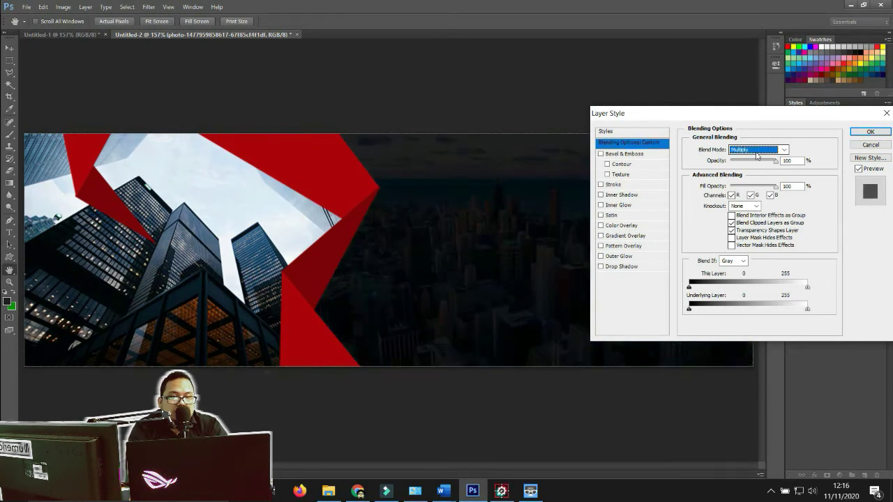
{"action": "key", "text": "Down"}
{"action": "key", "text": "Down"}
{"action": "key", "text": "Down"}
{"action": "key", "text": "Down"}
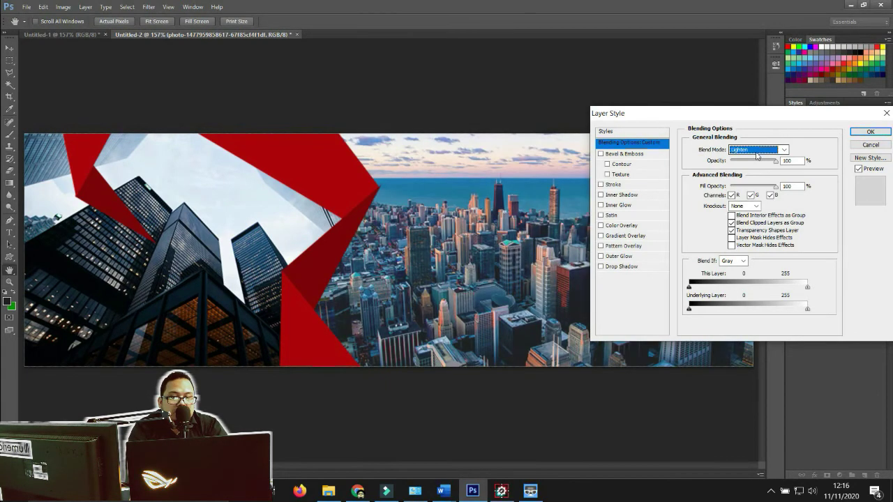
{"action": "key", "text": "Down"}
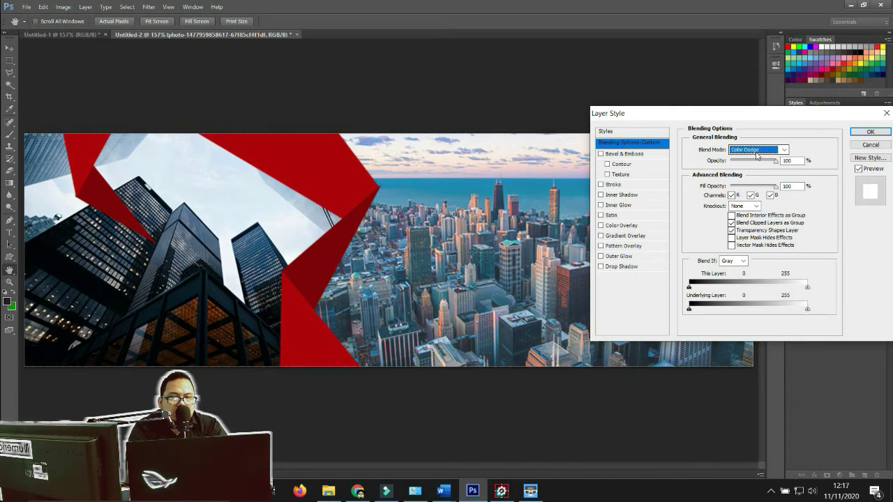
{"action": "key", "text": "Down"}
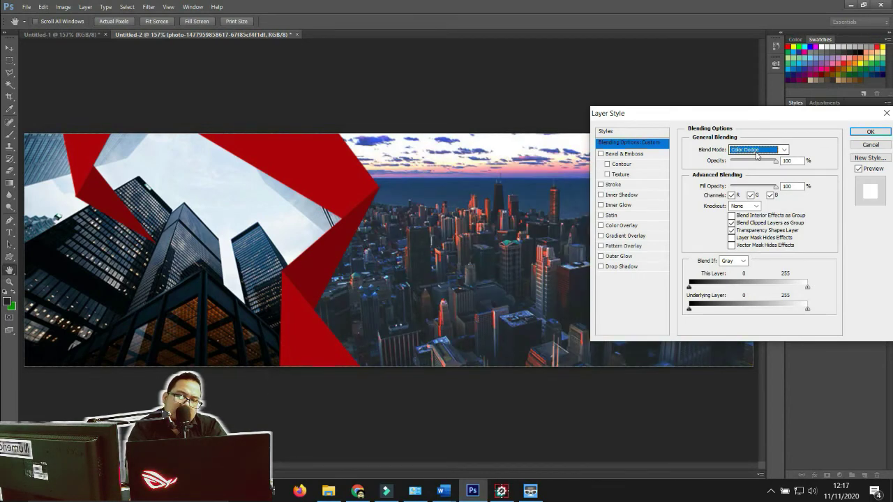
{"action": "key", "text": "Down"}
{"action": "key", "text": "Down"}
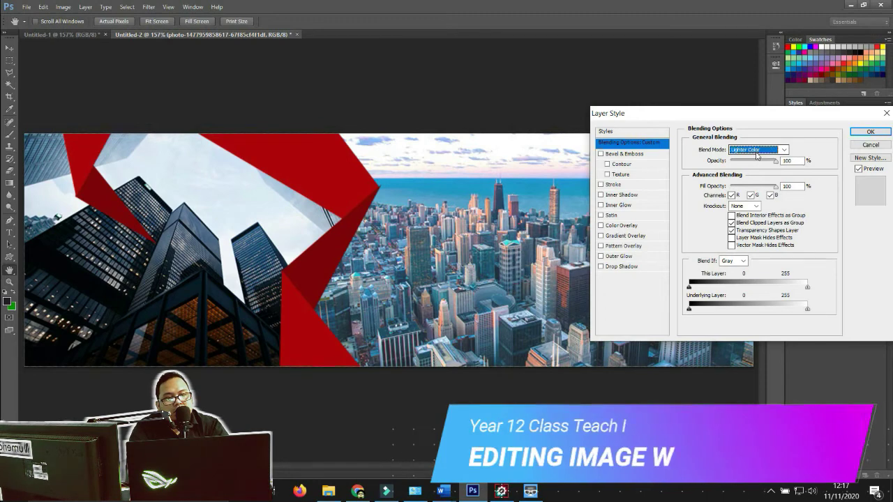
{"action": "key", "text": "Down"}
{"action": "key", "text": "Up"}
{"action": "key", "text": "Down"}
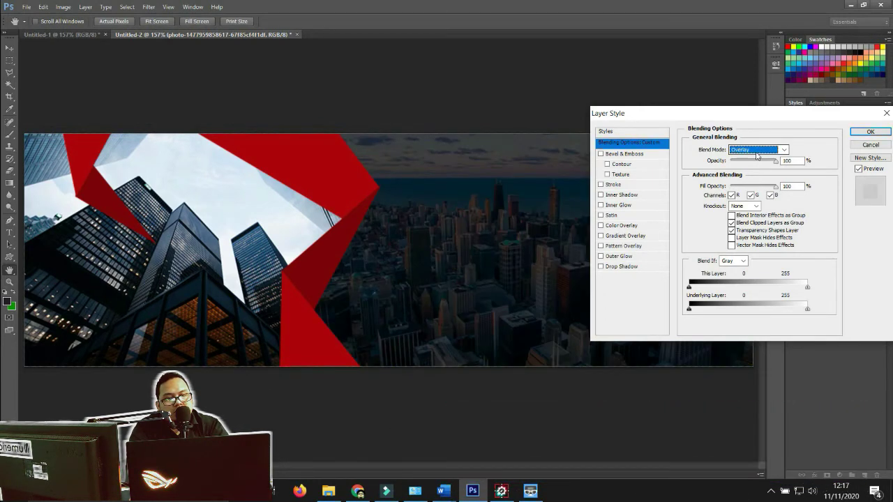
{"action": "key", "text": "Down"}
{"action": "key", "text": "Down"}
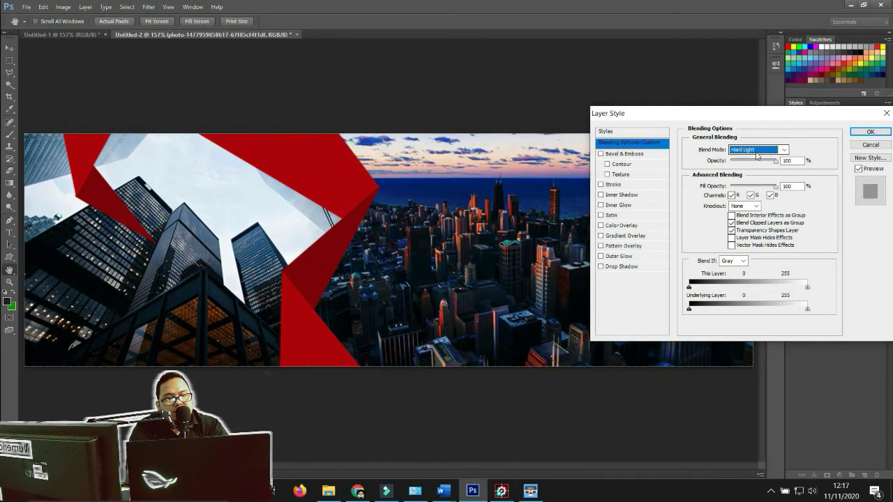
{"action": "key", "text": "Up"}
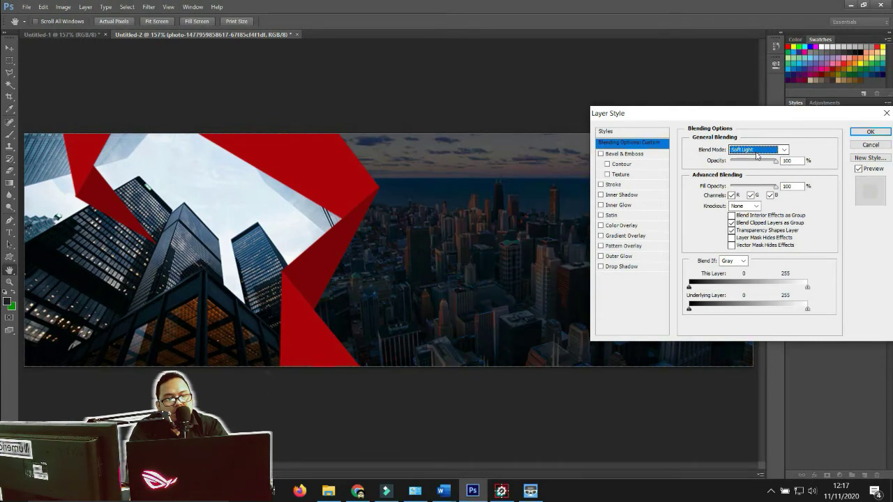
{"action": "left_click", "coordinate": [868, 132]}
{"action": "left_click", "coordinate": [629, 81]}
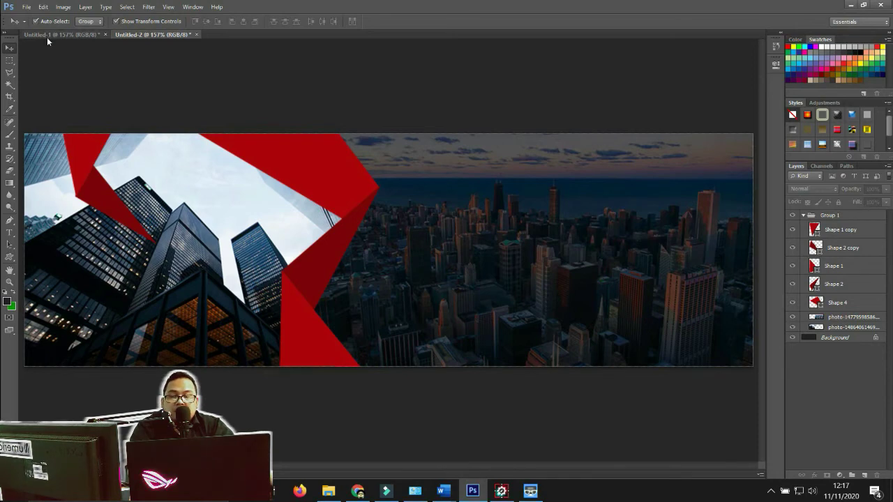
Create a wide paragraph text box across the upper part of the skyline photo and set the text color to near-white.
{"action": "left_click", "coordinate": [9, 234]}
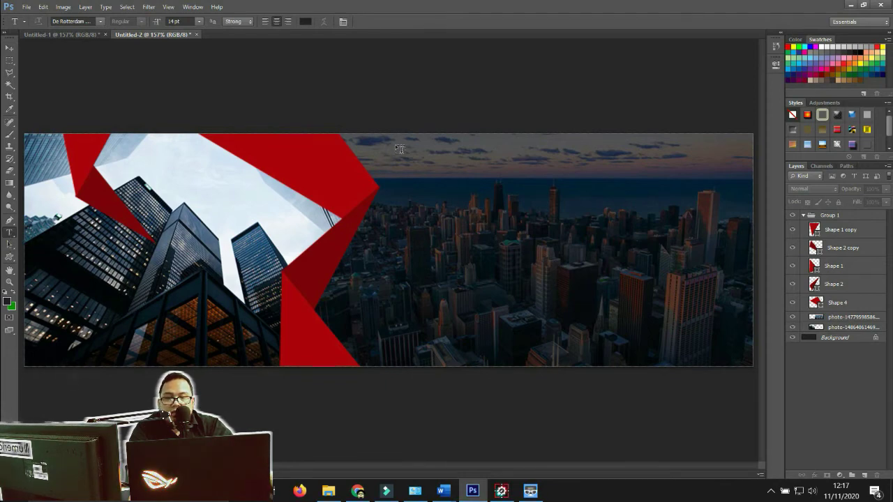
{"action": "left_click_drag", "start_coordinate": [396, 146], "coordinate": [740, 196]}
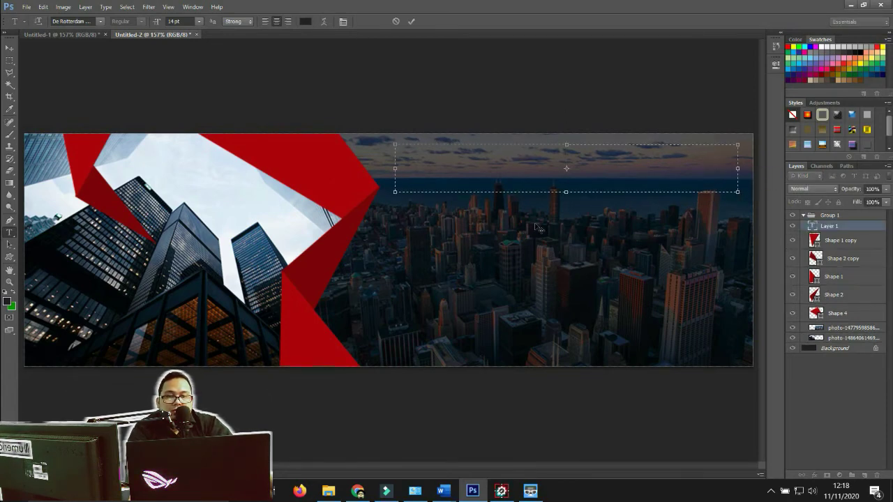
{"action": "left_click", "coordinate": [305, 22]}
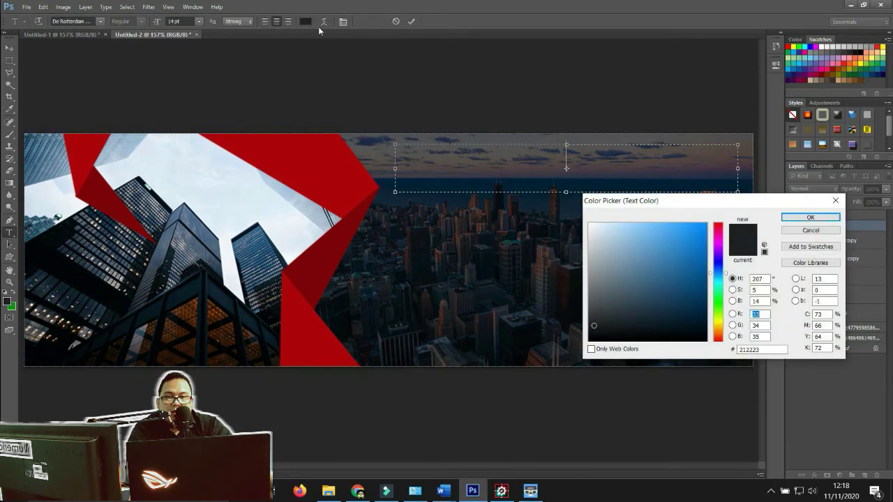
{"action": "left_click_drag", "start_coordinate": [624, 245], "coordinate": [594, 232]}
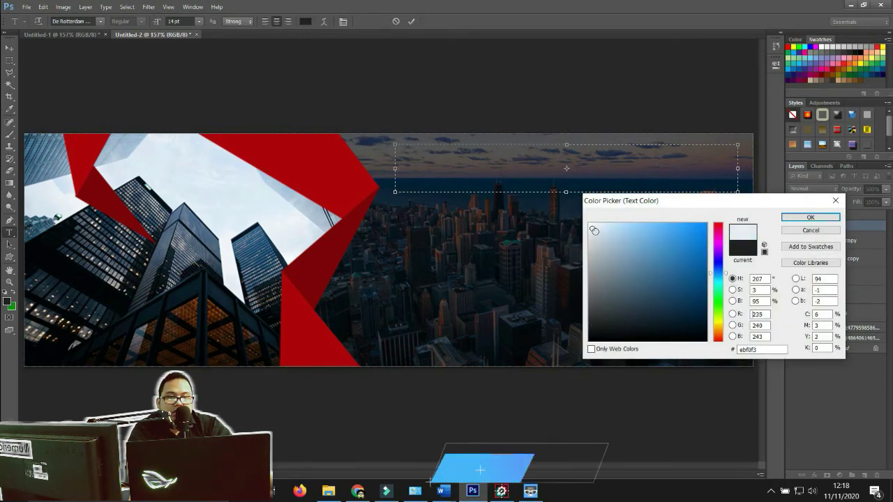
{"action": "key", "text": "Return"}
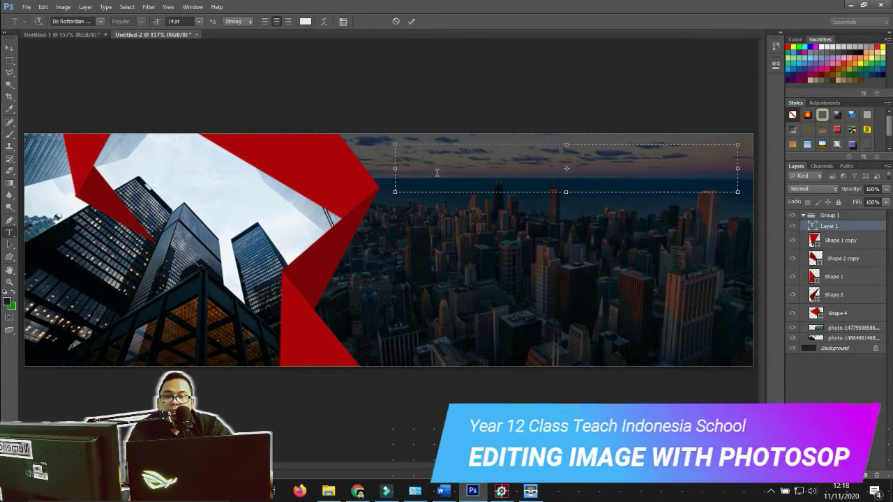
Enter the heading "FREE DESIGN BANNER" in the text box.
{"action": "type", "text": "FREE"}
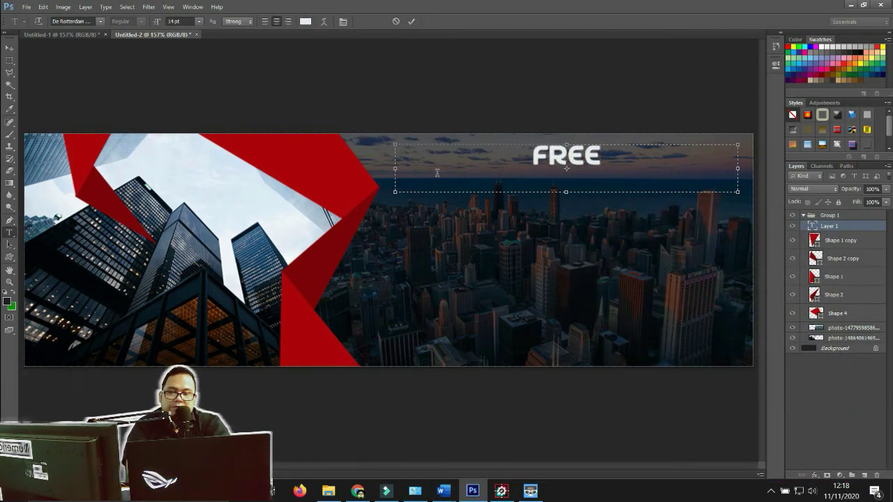
{"action": "type", "text": " DESIGN b"}
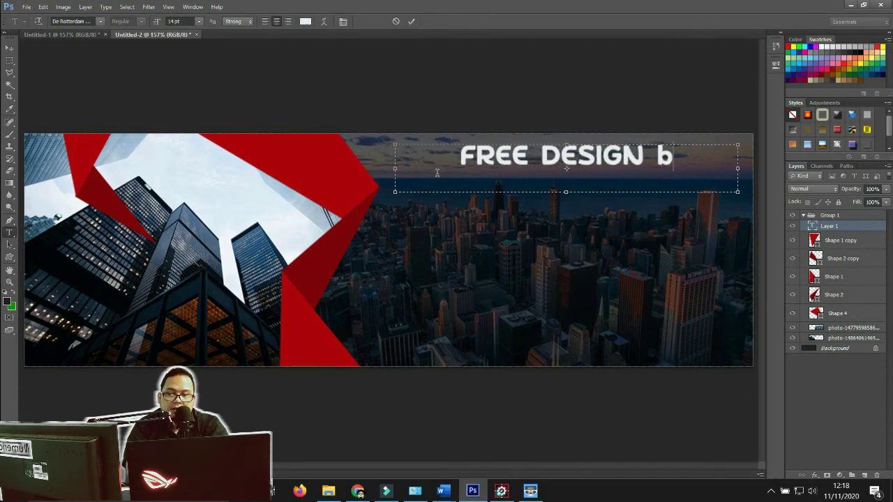
{"action": "type", "text": "A"}
{"action": "key", "text": "BackSpace"}
{"action": "key", "text": "BackSpace"}
{"action": "type", "text": "BANNER"}
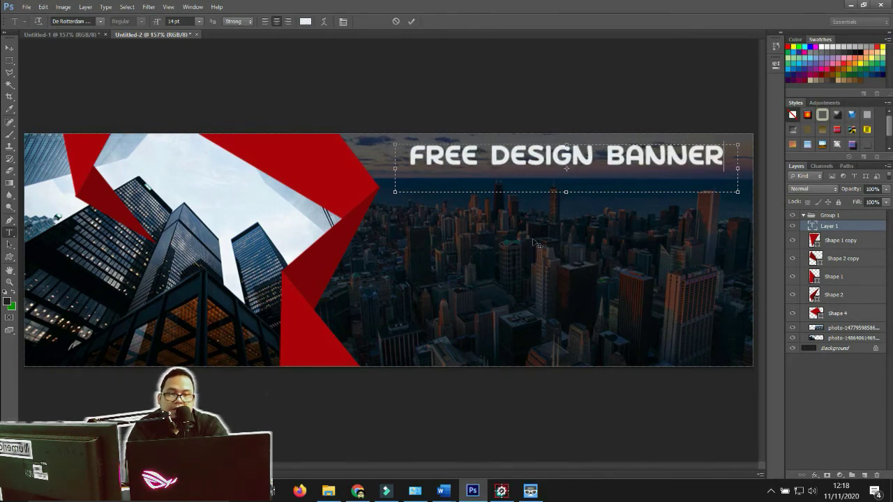
Recolor the word "BANNER" in the heading to bright red #f20b16 and commit the text.
{"action": "left_click_drag", "start_coordinate": [606, 163], "coordinate": [730, 164]}
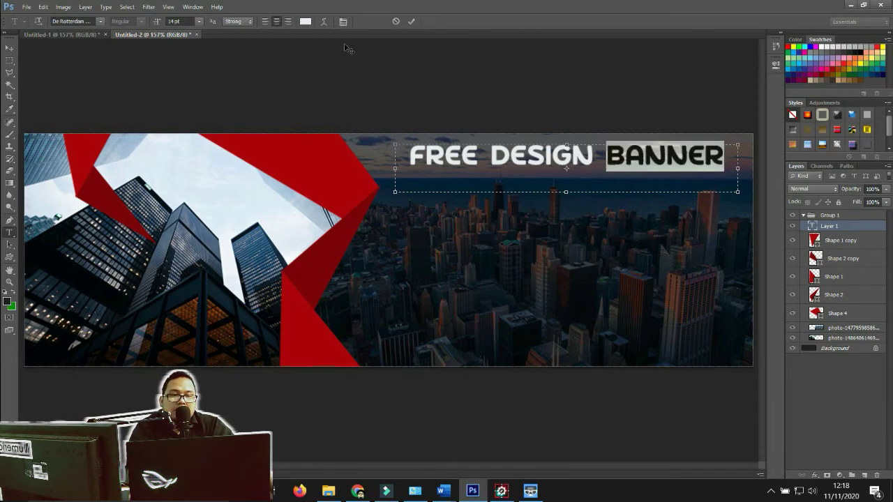
{"action": "left_click", "coordinate": [305, 20]}
{"action": "left_click", "coordinate": [340, 171]}
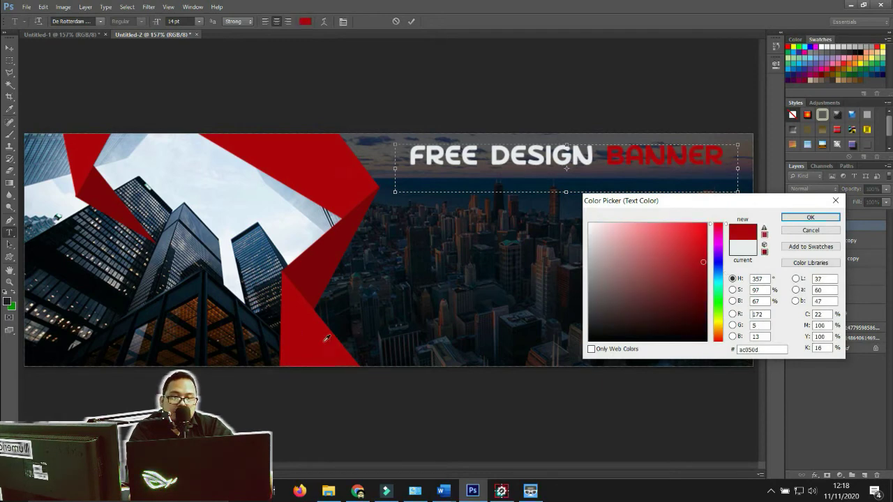
{"action": "left_click", "coordinate": [703, 237]}
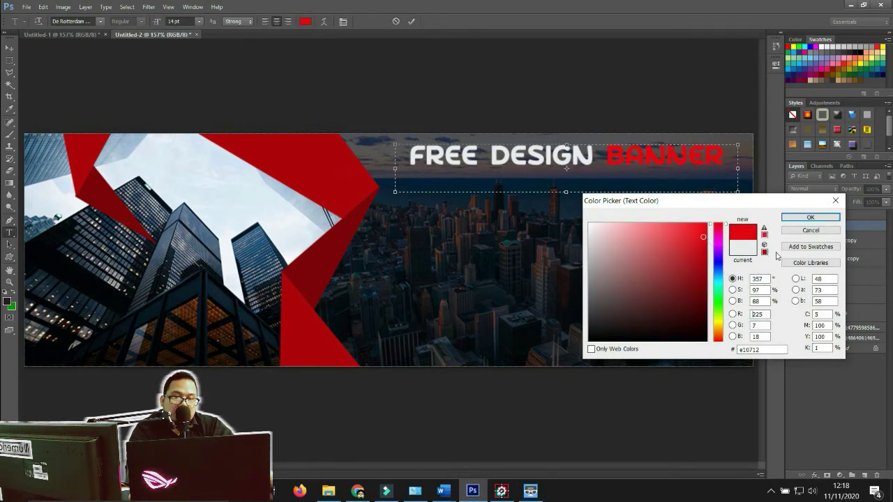
{"action": "left_click", "coordinate": [701, 229]}
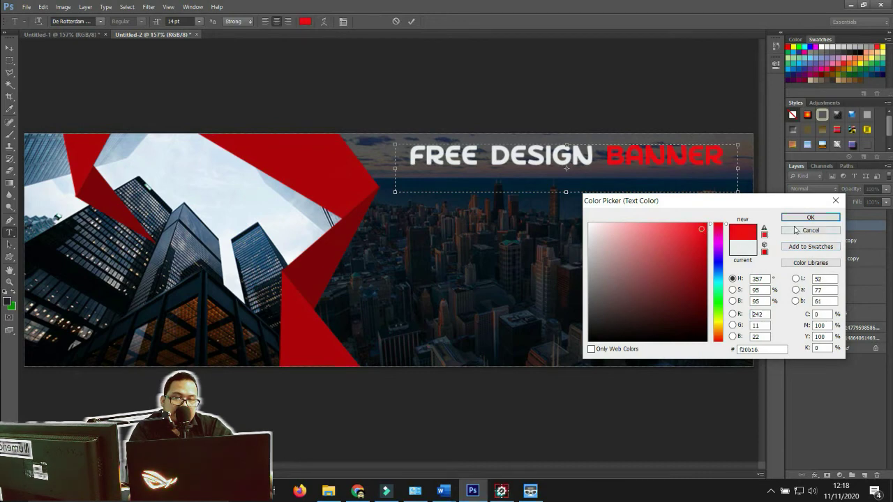
{"action": "left_click", "coordinate": [808, 218]}
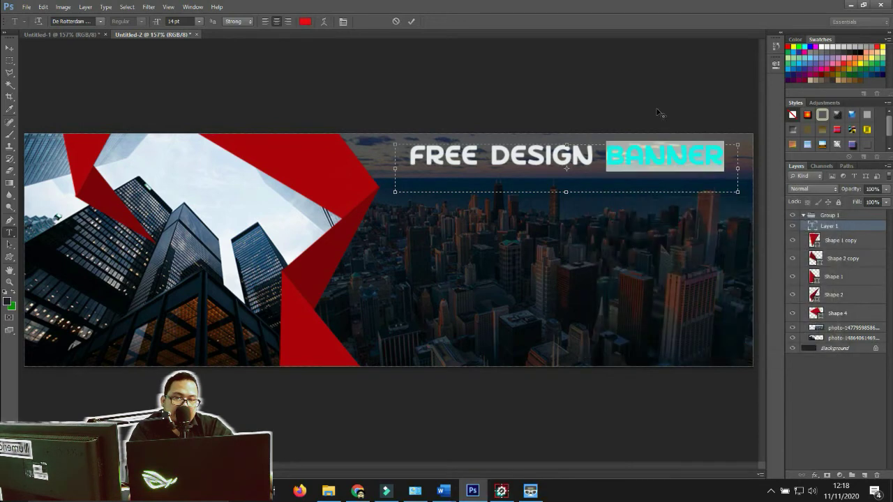
{"action": "left_click", "coordinate": [9, 48]}
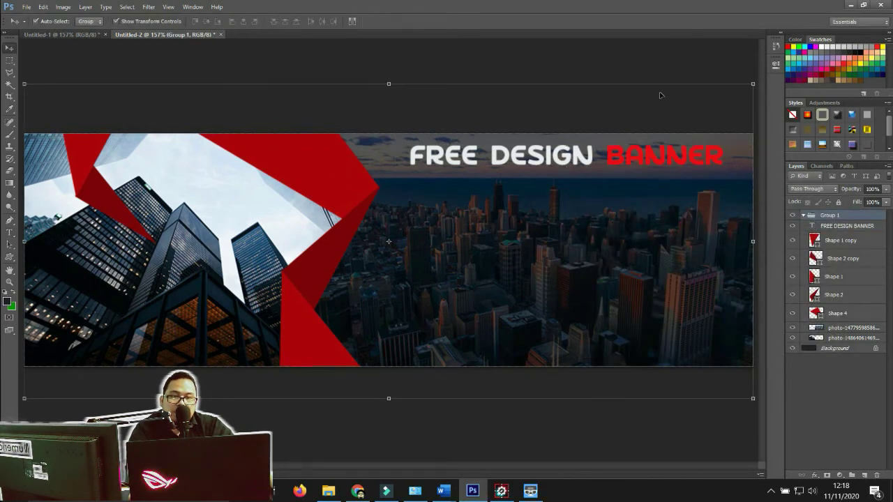
Create a wide paragraph text box across the lower part of the skyline photo and enter "Welcome to my webs".
{"action": "left_click", "coordinate": [8, 234]}
{"action": "left_click_drag", "start_coordinate": [395, 316], "coordinate": [729, 346]}
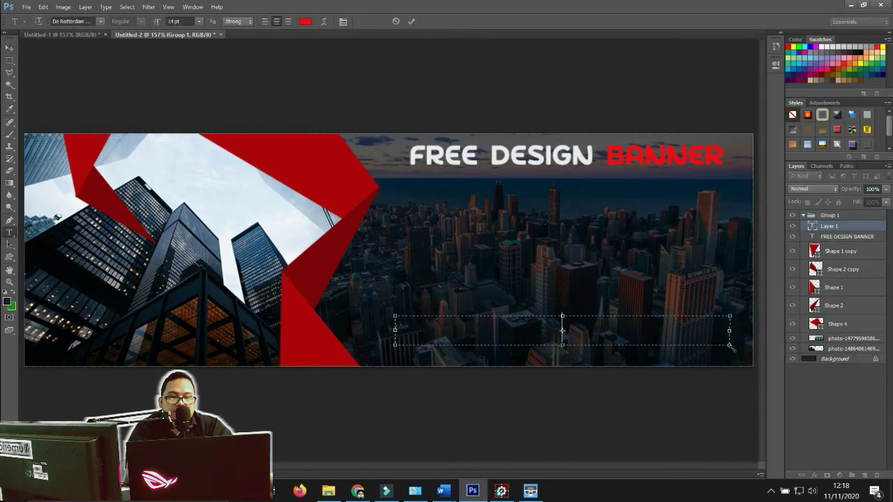
{"action": "type", "text": "Wel"}
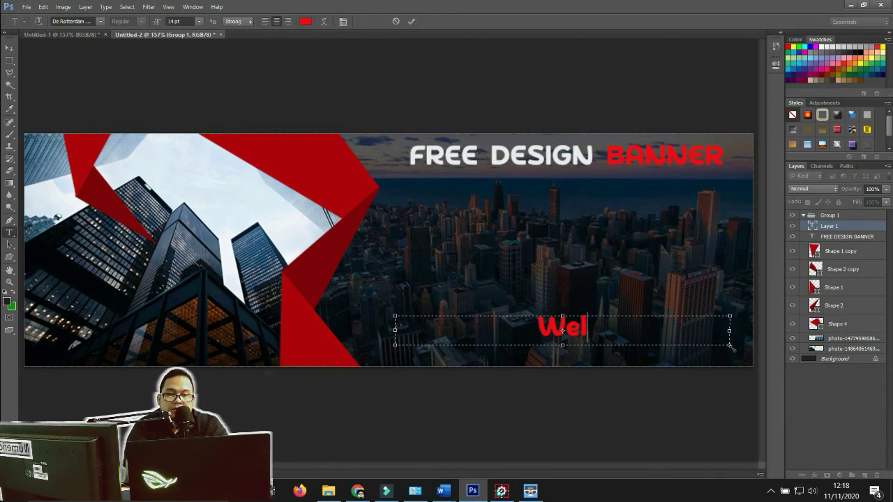
{"action": "type", "text": "come to mya"}
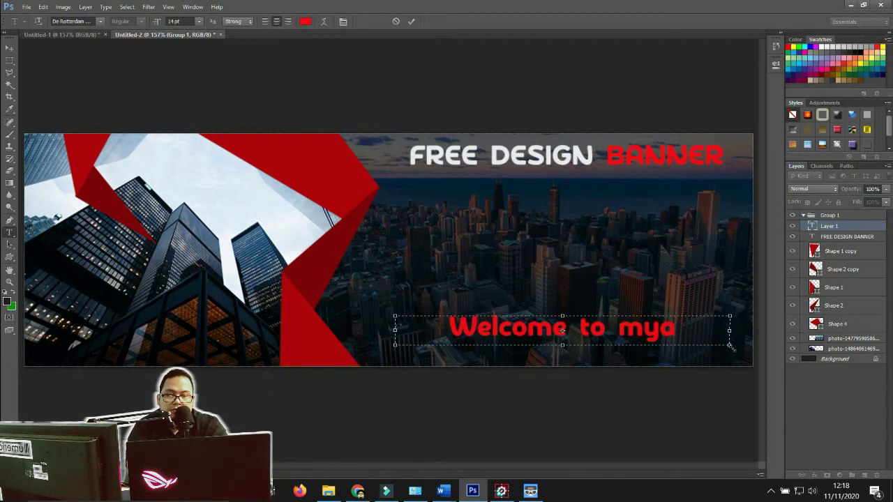
{"action": "key", "text": "BackSpace"}
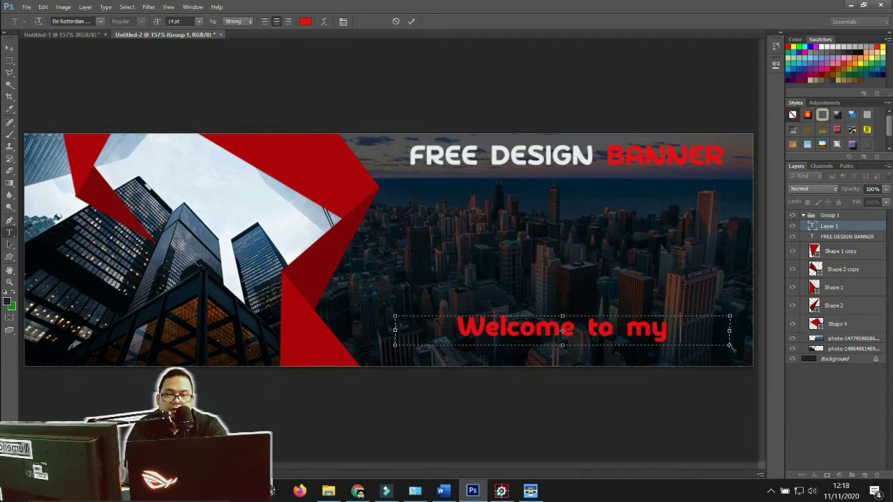
{"action": "type", "text": "webs"}
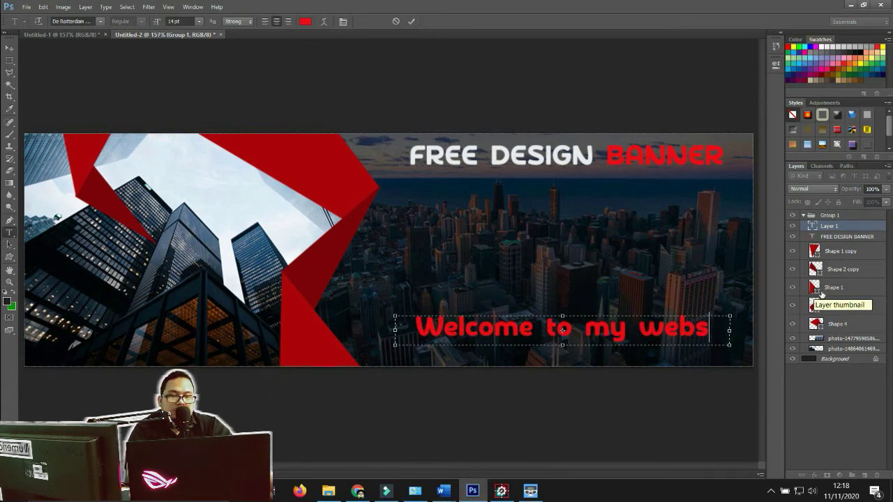
Change the color of the whole "Welcome to my webs" line to near-white #e8ecef and commit the text.
{"action": "key", "text": "ctrl+a"}
{"action": "left_click", "coordinate": [305, 21]}
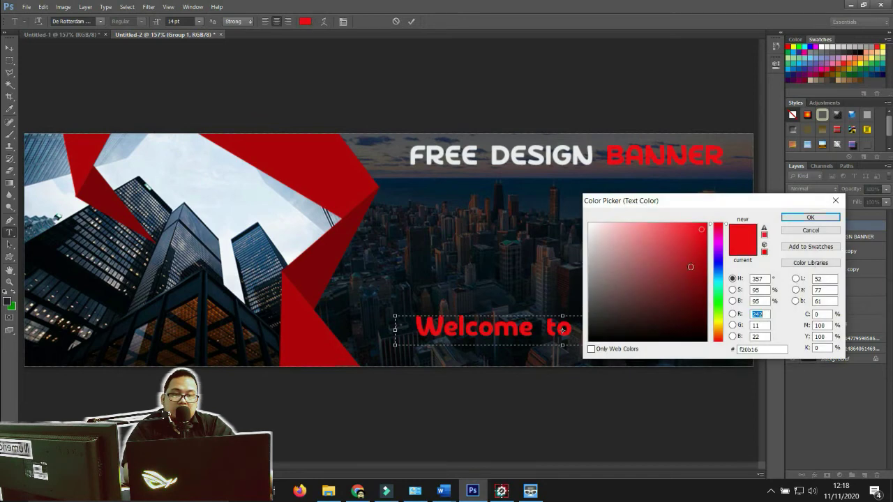
{"action": "left_click_drag", "start_coordinate": [615, 241], "coordinate": [587, 222]}
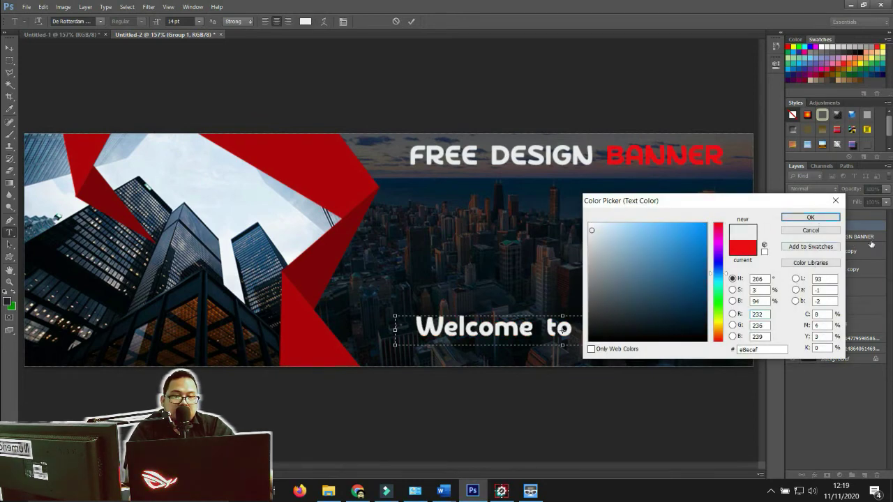
{"action": "left_click", "coordinate": [825, 219]}
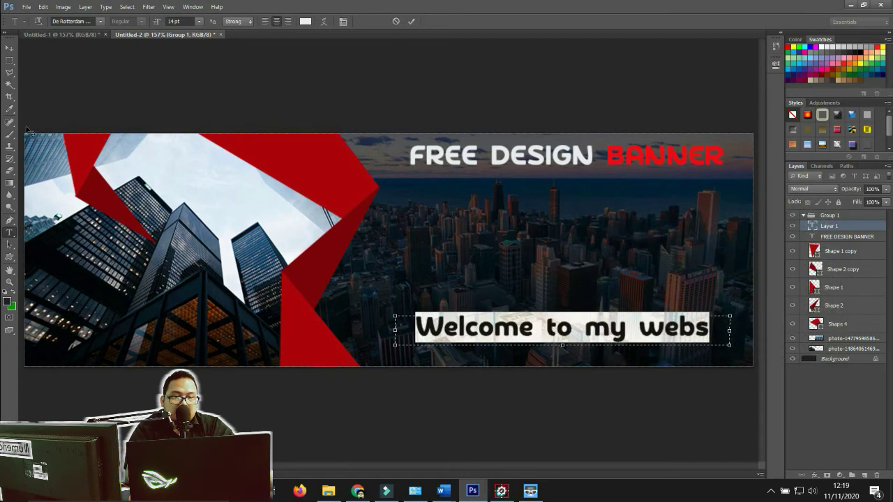
{"action": "left_click", "coordinate": [9, 48]}
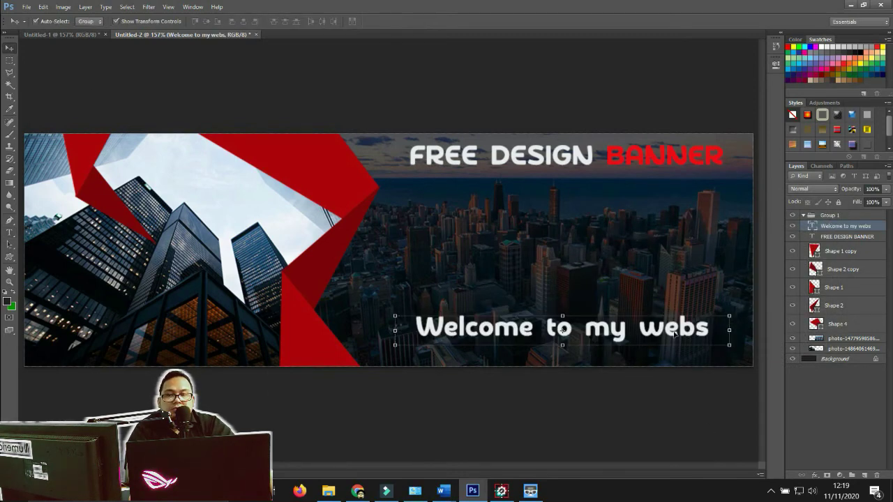
Select the "Welcome to my webs" text layer on its own and move it slightly down toward the banner's lower edge.
{"action": "left_click_drag", "start_coordinate": [678, 334], "coordinate": [678, 336]}
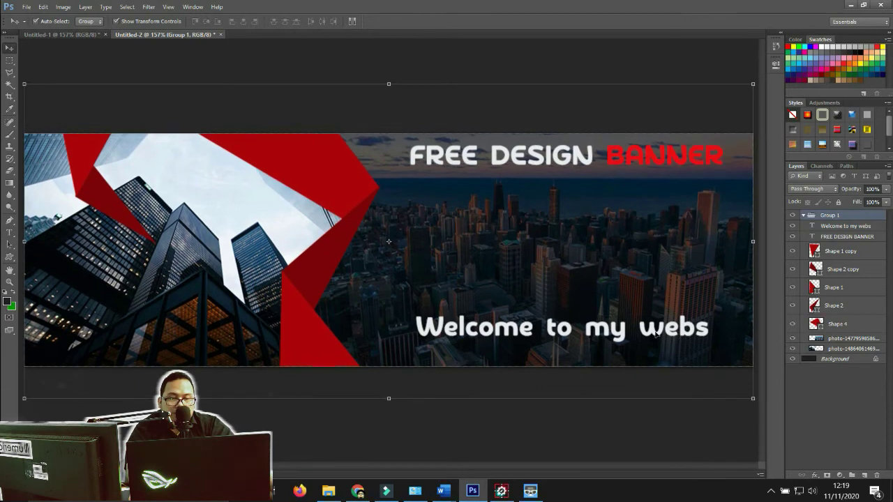
{"action": "left_click", "coordinate": [846, 226]}
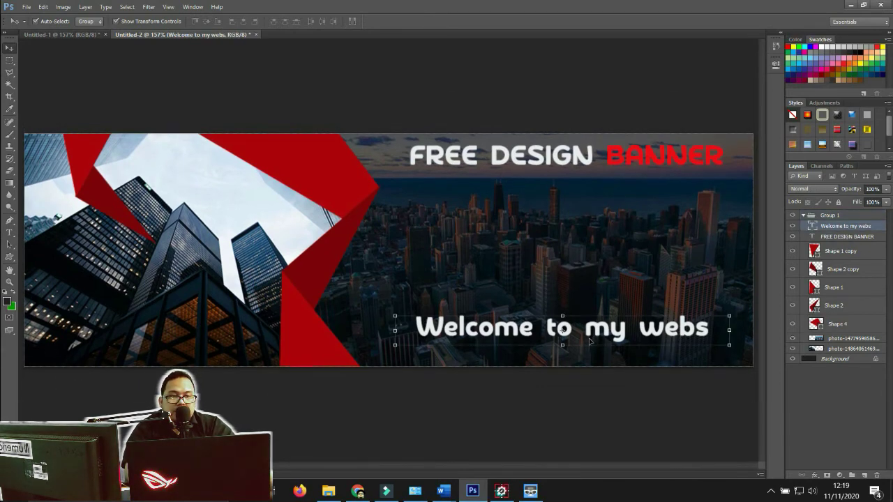
{"action": "left_click", "coordinate": [662, 340]}
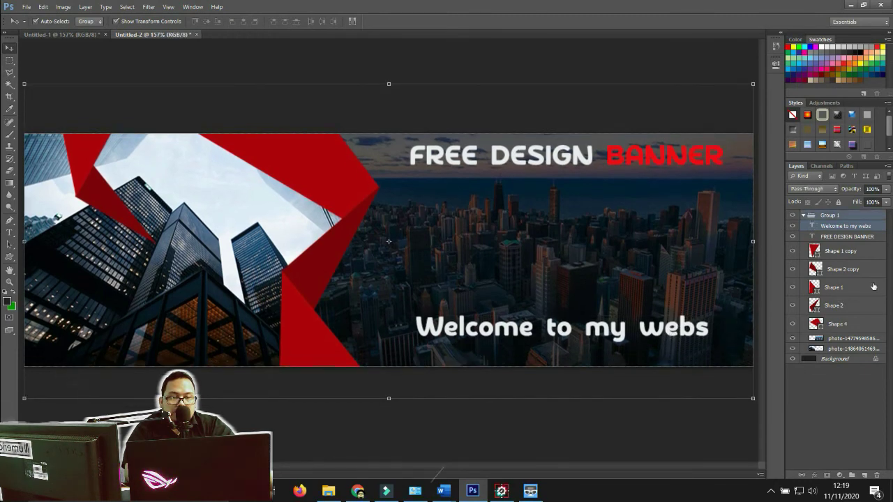
{"action": "left_click", "coordinate": [873, 286]}
{"action": "left_click", "coordinate": [845, 226]}
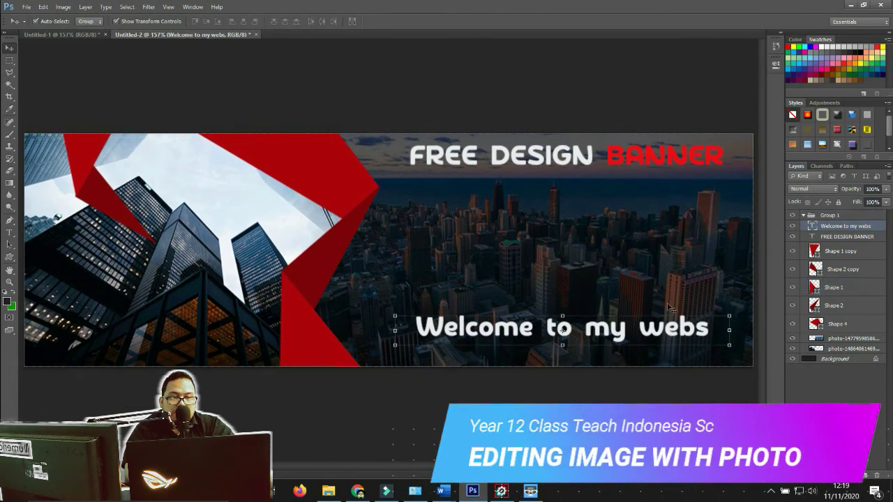
{"action": "left_click_drag", "start_coordinate": [610, 335], "coordinate": [607, 346]}
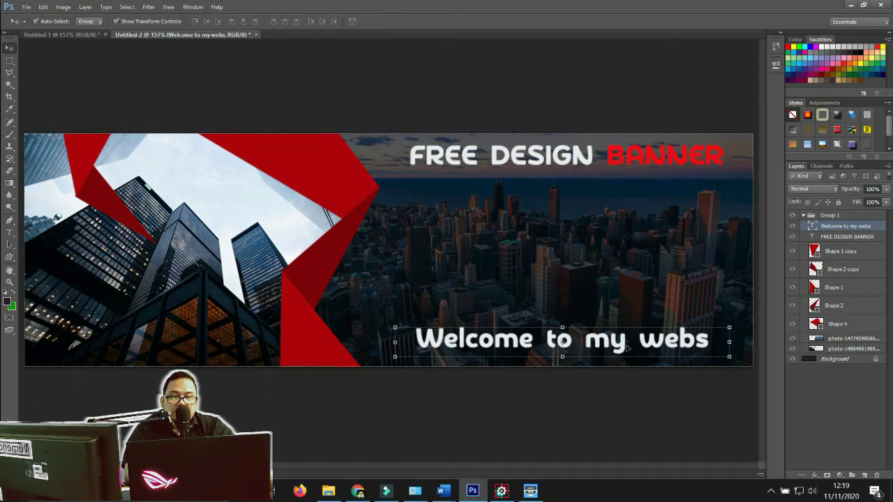
{"action": "left_click", "coordinate": [624, 423]}
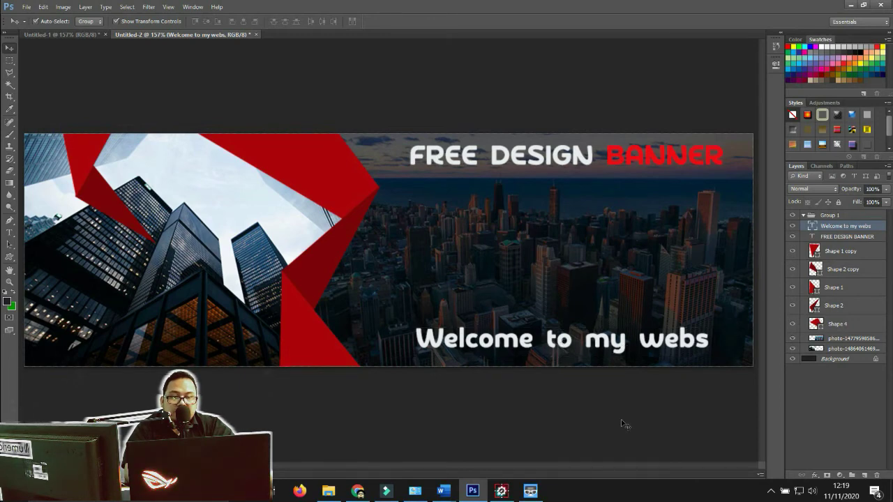
{"action": "left_click", "coordinate": [606, 344]}
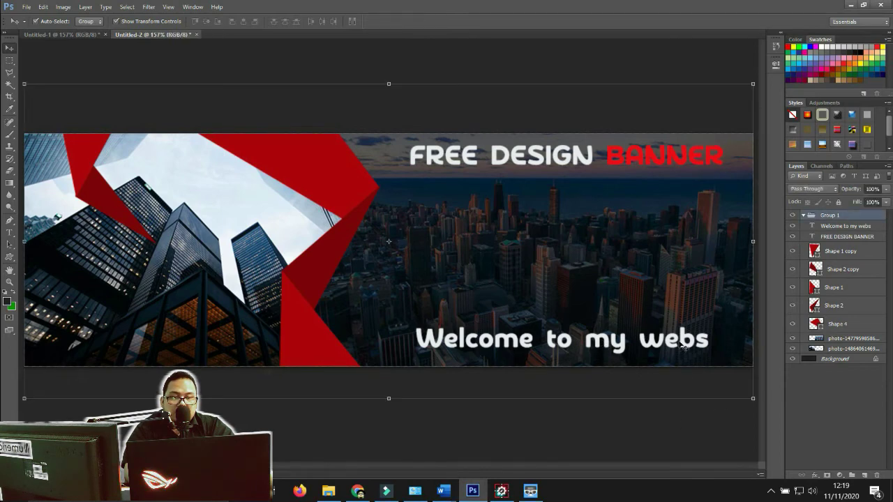
{"action": "left_click", "coordinate": [573, 452]}
{"action": "left_click", "coordinate": [643, 354]}
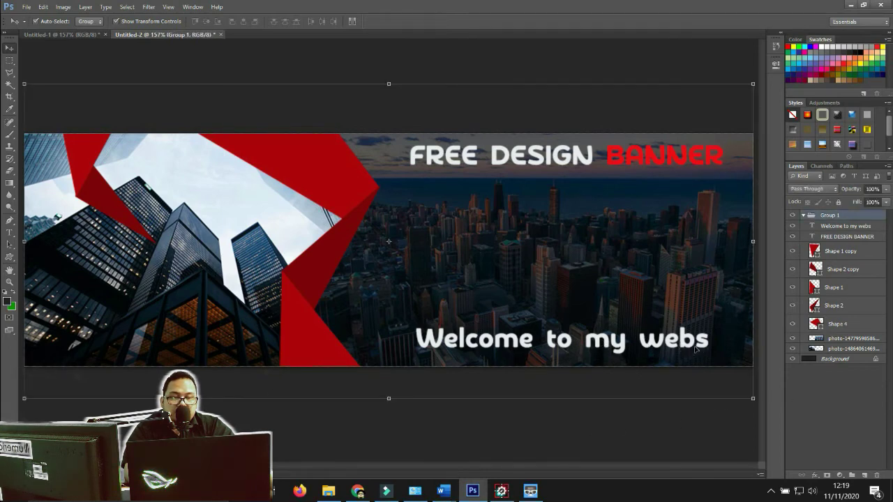
{"action": "left_click", "coordinate": [656, 427]}
{"action": "left_click", "coordinate": [644, 345]}
{"action": "left_click", "coordinate": [641, 380]}
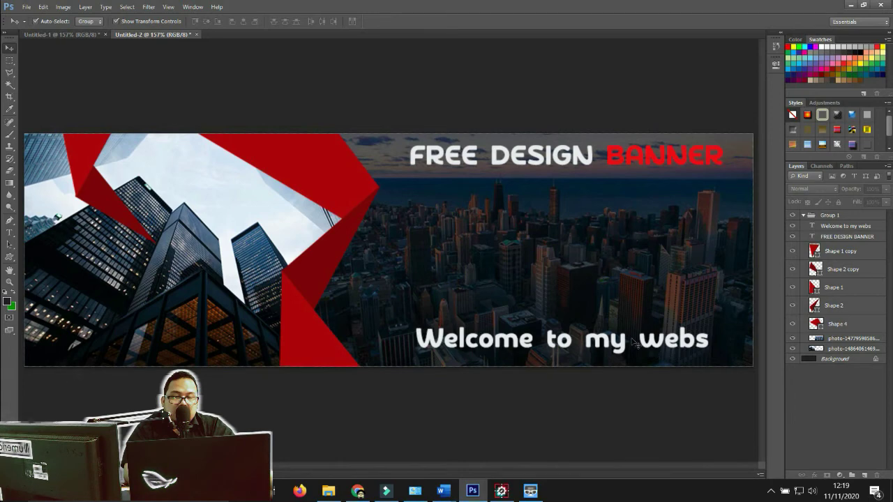
{"action": "left_click", "coordinate": [632, 341]}
{"action": "left_click", "coordinate": [429, 186]}
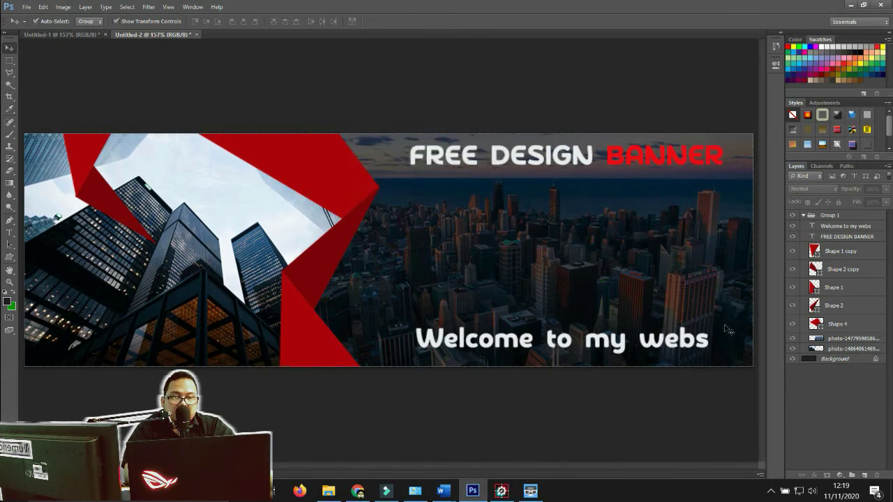
Nudge the "Welcome to my webs" text layer very slightly to the left and deselect it.
{"action": "left_click", "coordinate": [843, 227]}
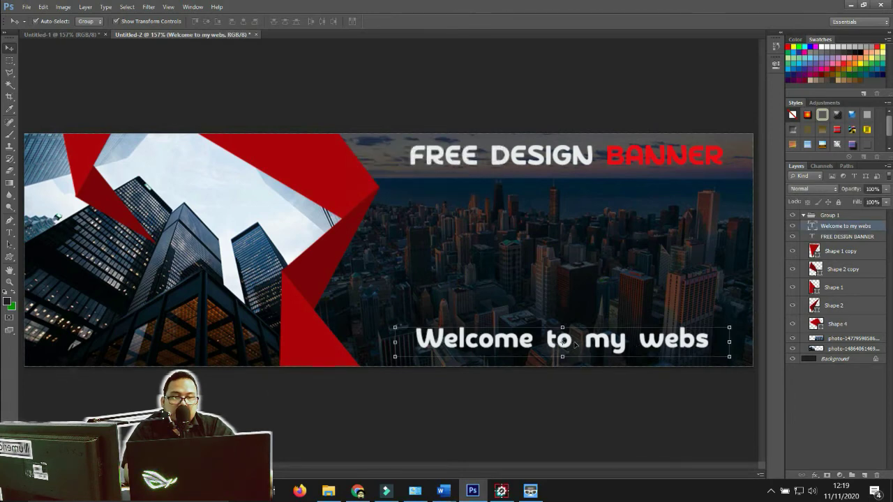
{"action": "mouse_move", "coordinate": [574, 345]}
{"action": "left_mouse_down"}
{"action": "mouse_move", "coordinate": [553, 331]}
{"action": "mouse_move", "coordinate": [573, 345]}
{"action": "left_mouse_up"}
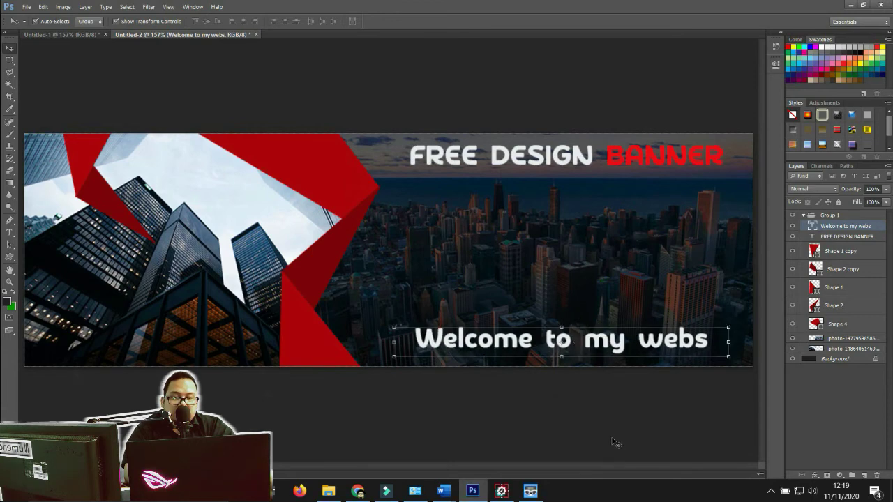
{"action": "left_click", "coordinate": [614, 441]}
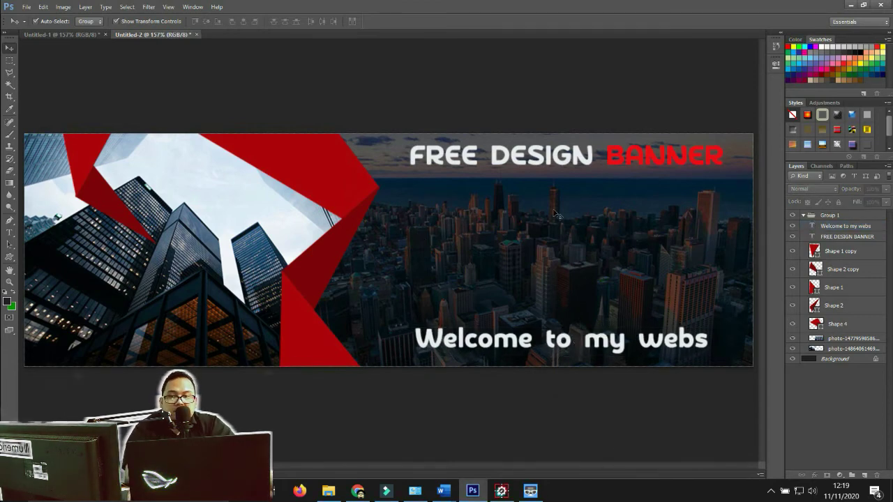
Switch to File Explorer and place the logo Wiherun Class.png from the Vit C folder into the banner document.
{"action": "left_click", "coordinate": [328, 492]}
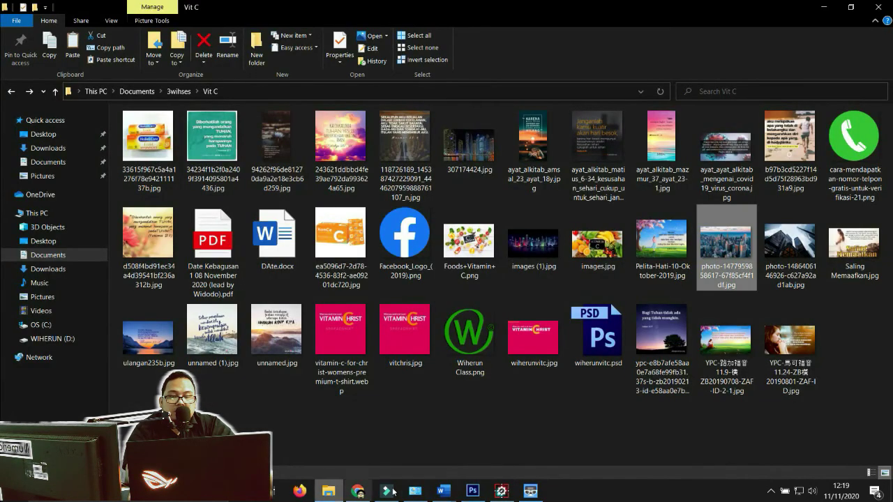
{"action": "left_click", "coordinate": [468, 364]}
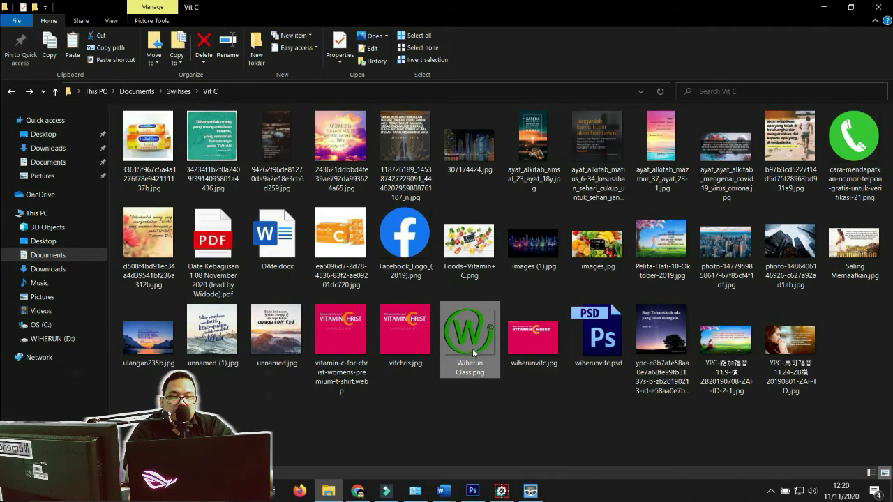
{"action": "left_click_drag", "start_coordinate": [474, 340], "coordinate": [555, 250]}
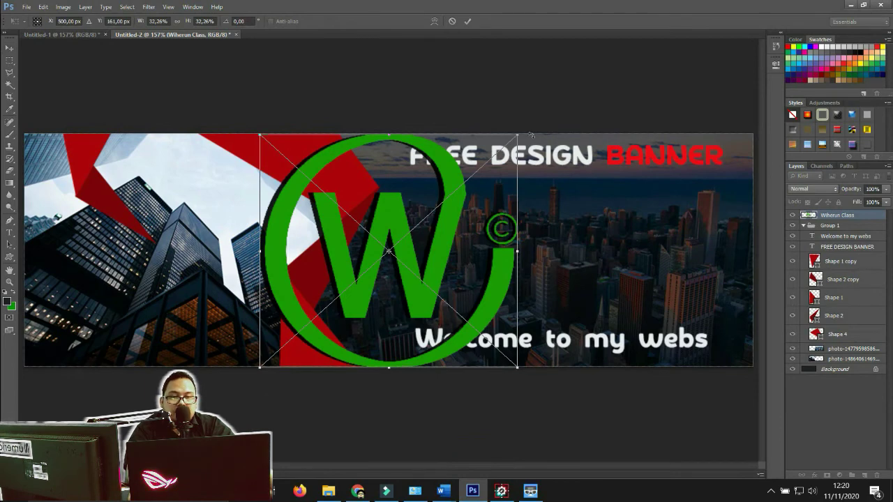
Shrink the placed Wiherun Class logo to about 13% and move it over the dark skyline, undoing the accidental enlargement.
{"action": "left_click_drag", "start_coordinate": [522, 138], "coordinate": [437, 208]}
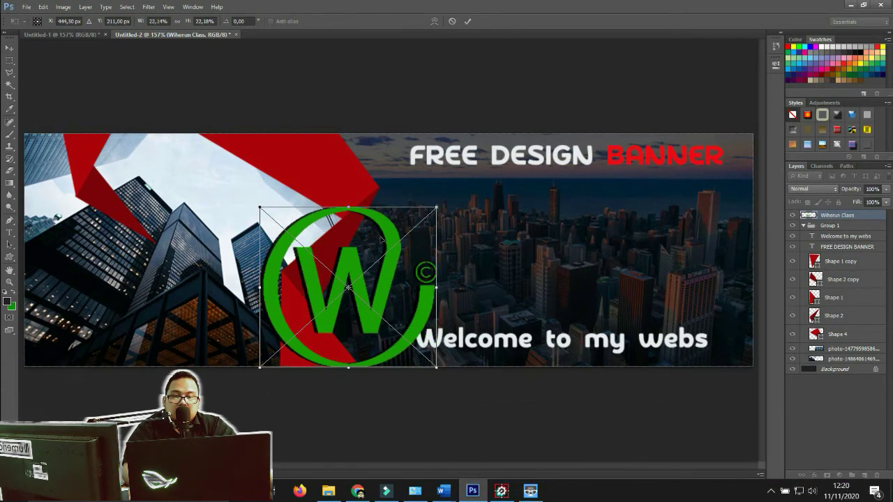
{"action": "left_click_drag", "start_coordinate": [388, 239], "coordinate": [619, 218]}
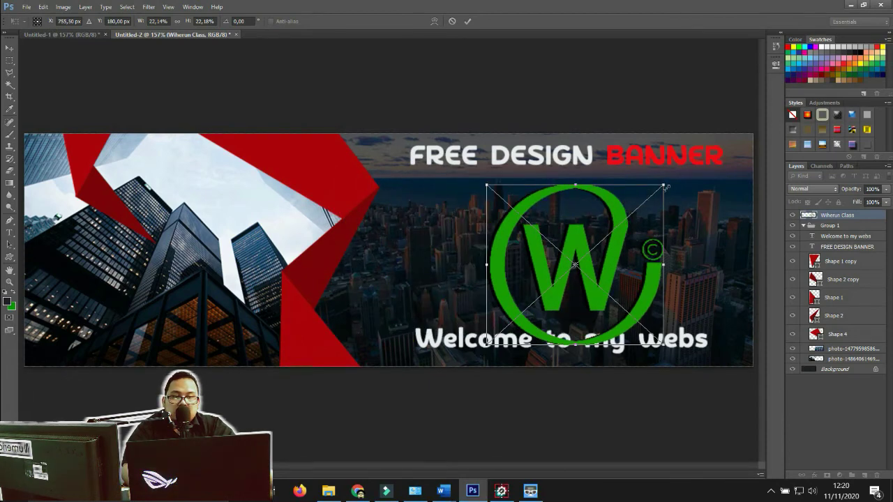
{"action": "left_click_drag", "start_coordinate": [666, 187], "coordinate": [632, 219]}
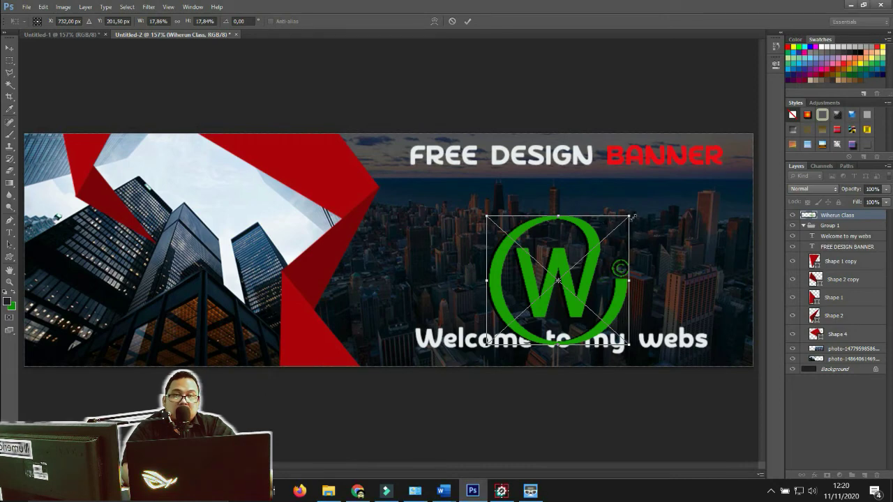
{"action": "left_click_drag", "start_coordinate": [632, 217], "coordinate": [596, 256]}
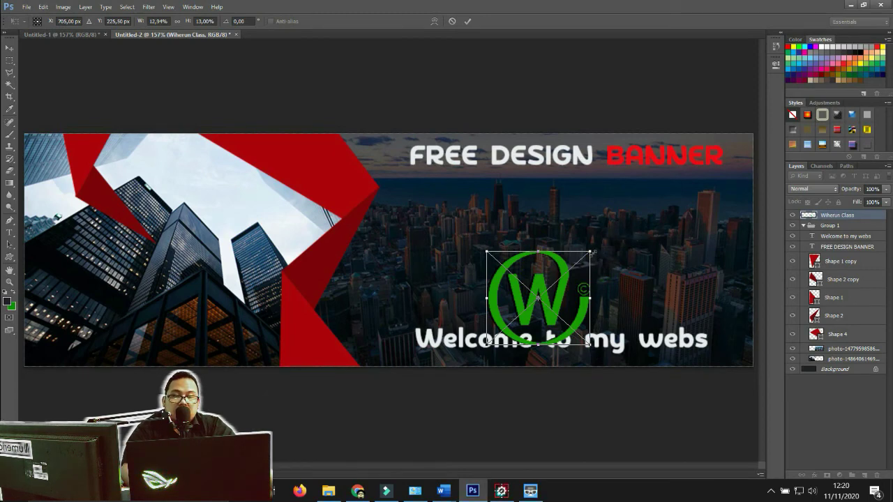
{"action": "left_click_drag", "start_coordinate": [591, 253], "coordinate": [707, 204]}
{"action": "key", "text": "ctrl+z"}
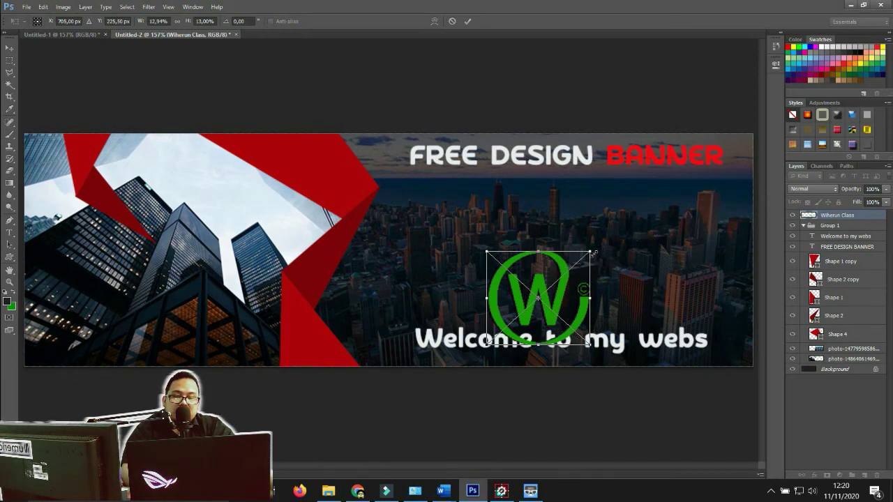
Enlarge the Wiherun Class logo to fit between the heading and the welcome line, commit the transform and deselect it.
{"action": "left_click_drag", "start_coordinate": [592, 253], "coordinate": [634, 210]}
{"action": "left_click_drag", "start_coordinate": [599, 241], "coordinate": [600, 216]}
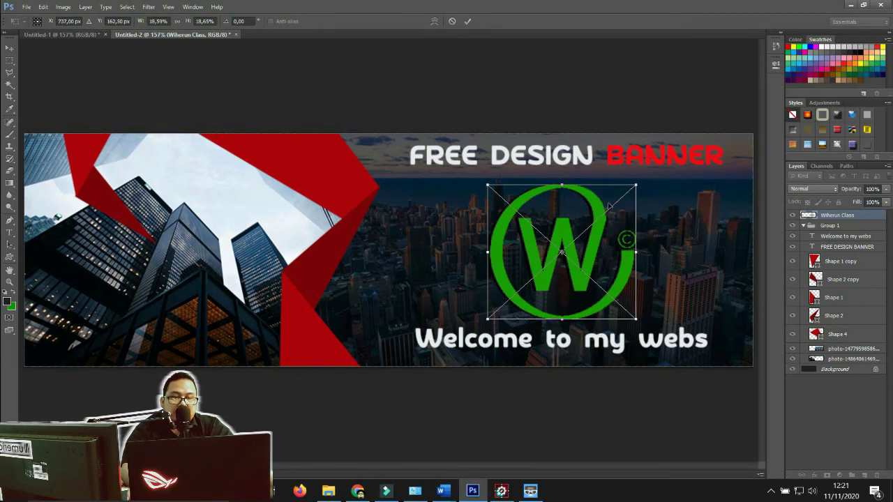
{"action": "left_click_drag", "start_coordinate": [638, 185], "coordinate": [590, 218]}
{"action": "key", "text": "Return"}
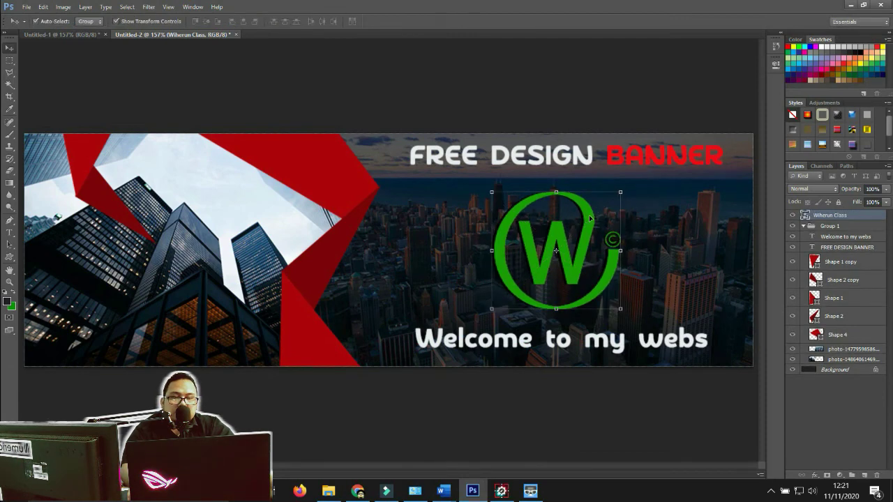
{"action": "left_click", "coordinate": [586, 77]}
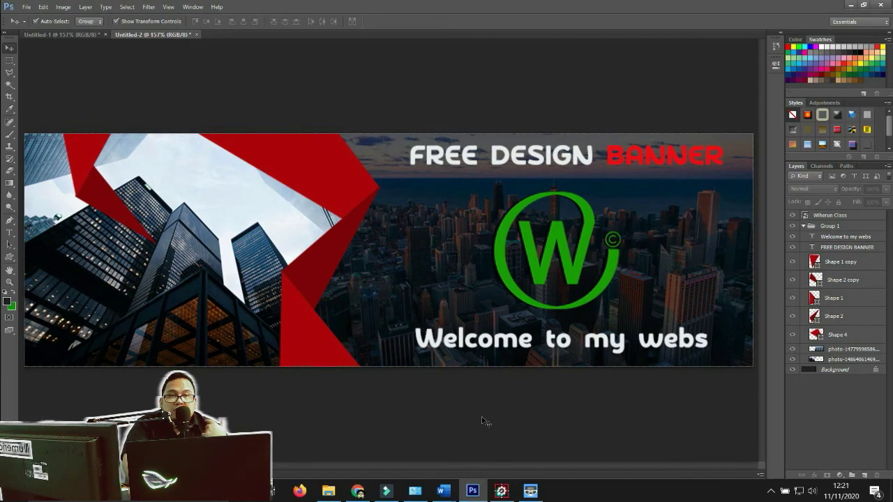
Place Facebook_Logo_(2019).png from the Vit C folder into the banner as a small icon just before "Welcome to my webs".
{"action": "left_click", "coordinate": [332, 492]}
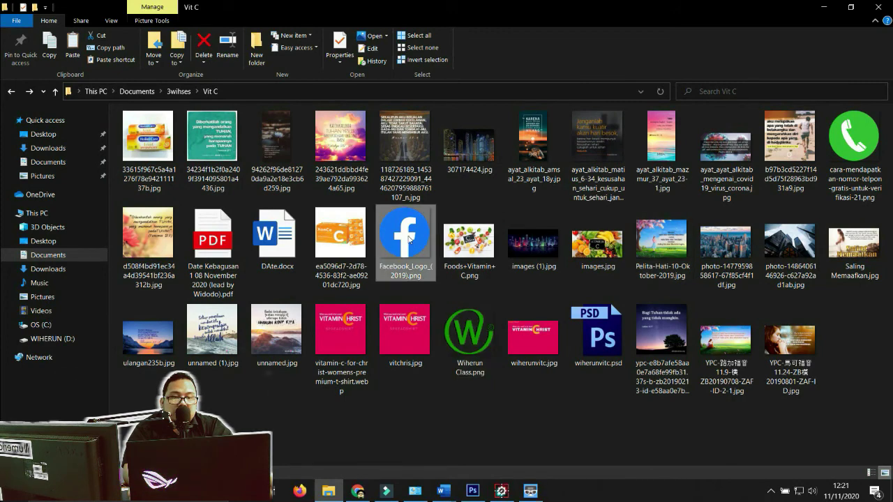
{"action": "left_click_drag", "start_coordinate": [410, 241], "coordinate": [490, 303]}
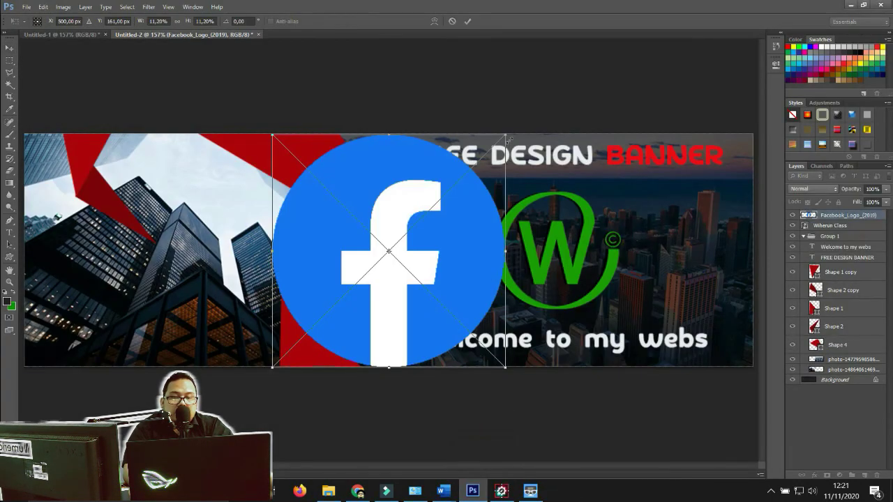
{"action": "left_click_drag", "start_coordinate": [496, 149], "coordinate": [388, 338]}
{"action": "key", "text": "Return"}
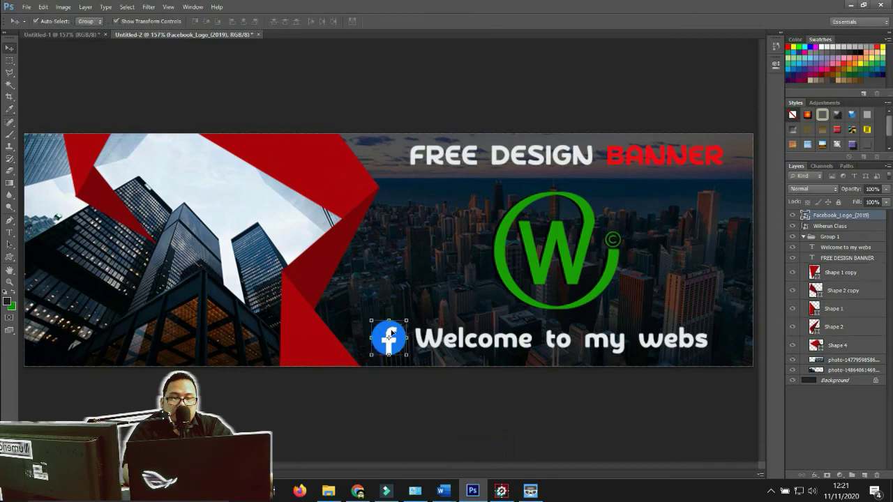
Place the green phone icon cara-mendapatkan-nomor-telpon-gratis-untuk-verifikasi-21.png from the Vit C folder, scaled to 2.07%, just after "Welcome to my webs".
{"action": "left_click", "coordinate": [329, 492]}
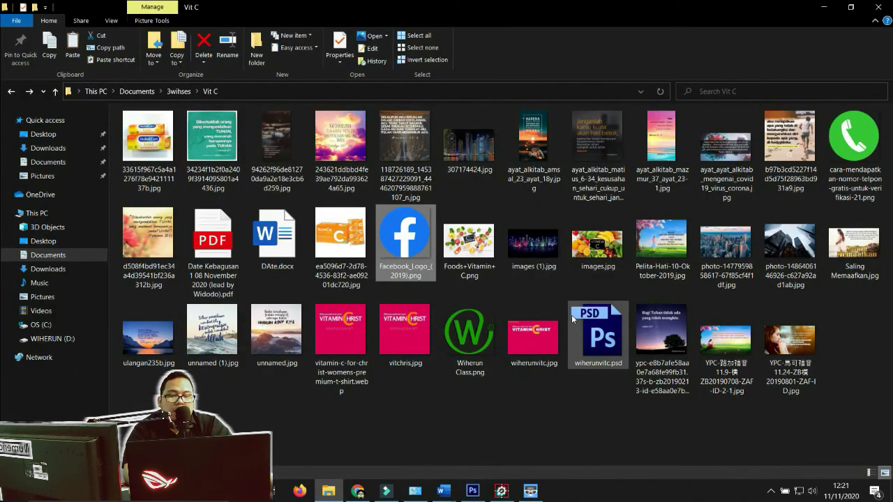
{"action": "left_click", "coordinate": [859, 140]}
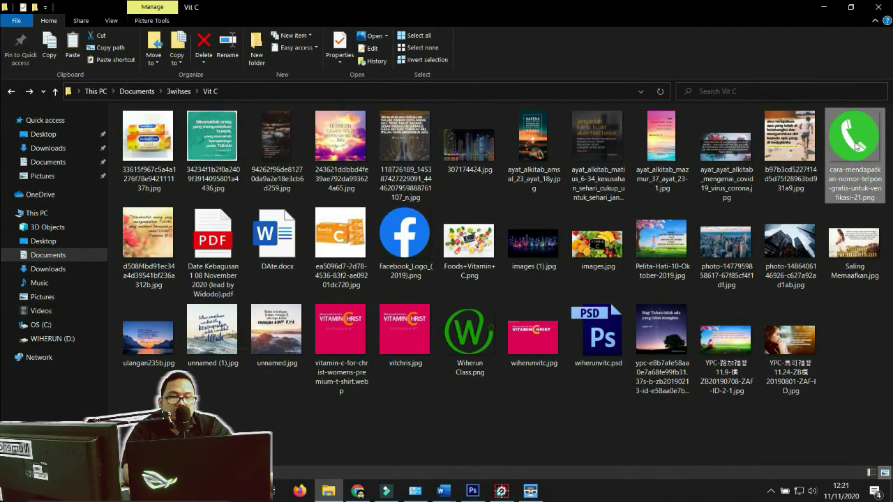
{"action": "left_click_drag", "start_coordinate": [846, 154], "coordinate": [677, 292]}
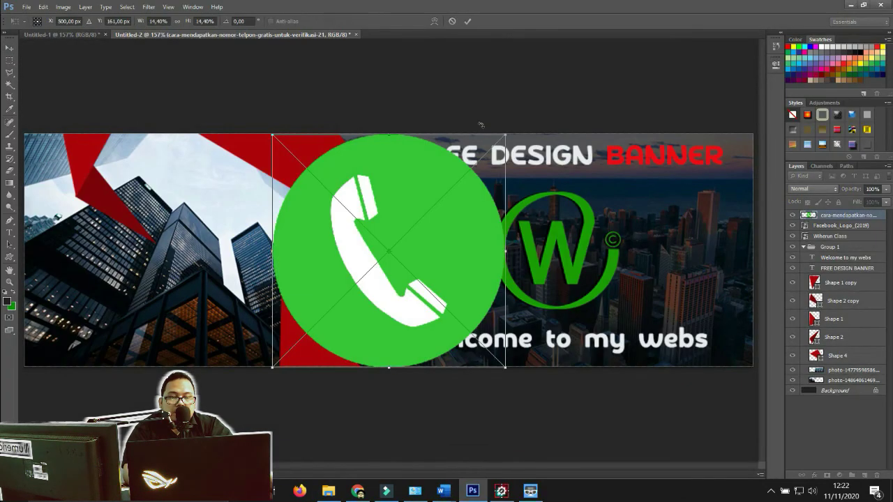
{"action": "left_click_drag", "start_coordinate": [506, 136], "coordinate": [735, 340]}
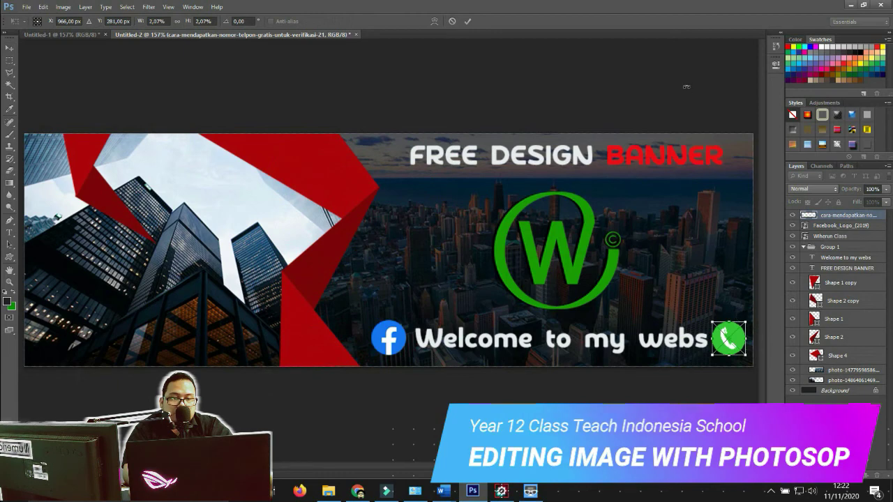
{"action": "key", "text": "Return"}
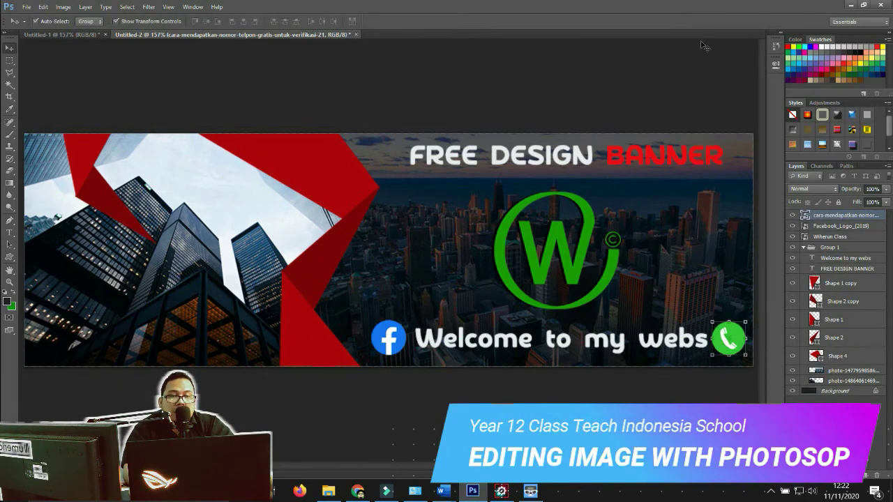
{"action": "left_click", "coordinate": [693, 56]}
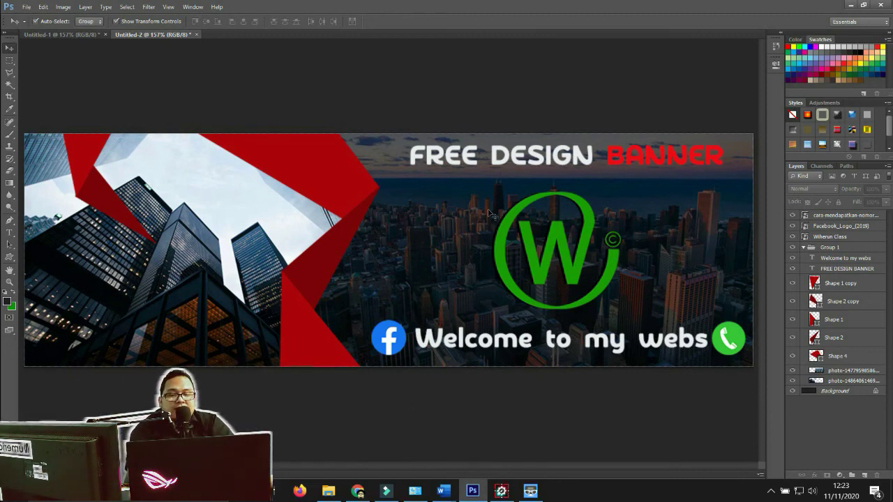
Compare the banner with the Untitled-1 document while the dark skyline photo layer is hidden, and show that layer again.
{"action": "left_click", "coordinate": [791, 370]}
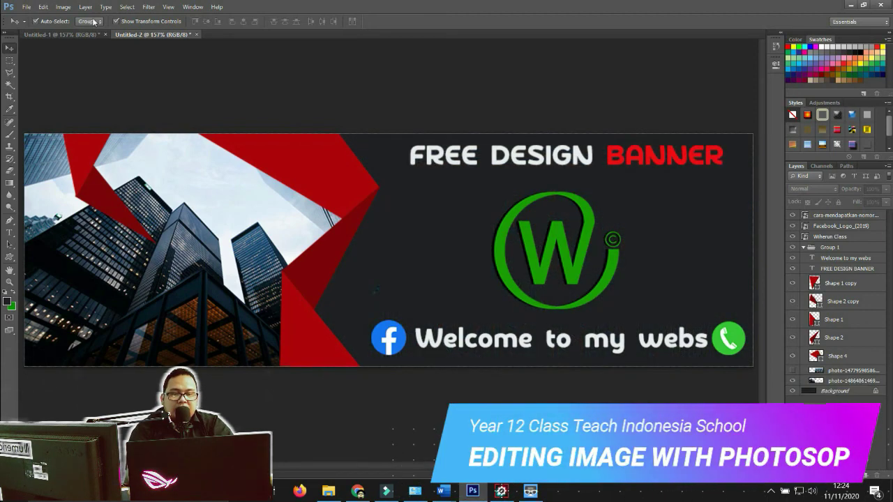
{"action": "left_click", "coordinate": [67, 34]}
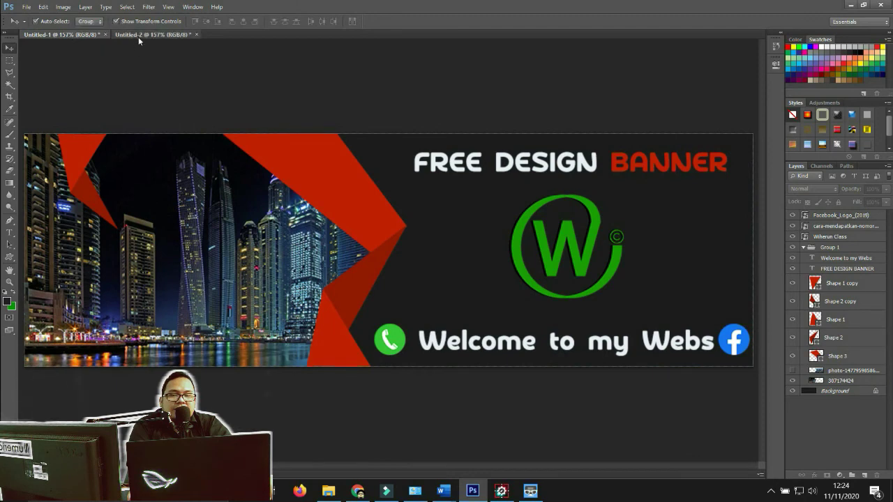
{"action": "left_click", "coordinate": [138, 37]}
{"action": "left_click", "coordinate": [96, 37]}
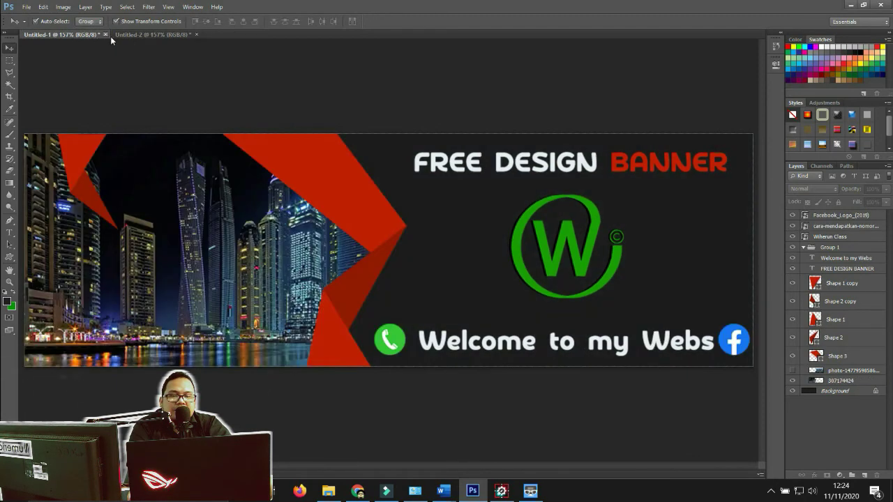
{"action": "left_click", "coordinate": [137, 36]}
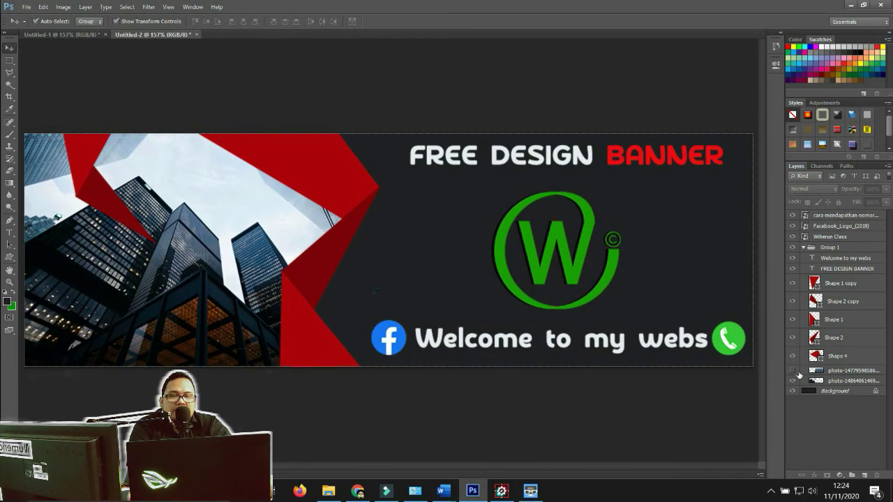
{"action": "left_click", "coordinate": [792, 370]}
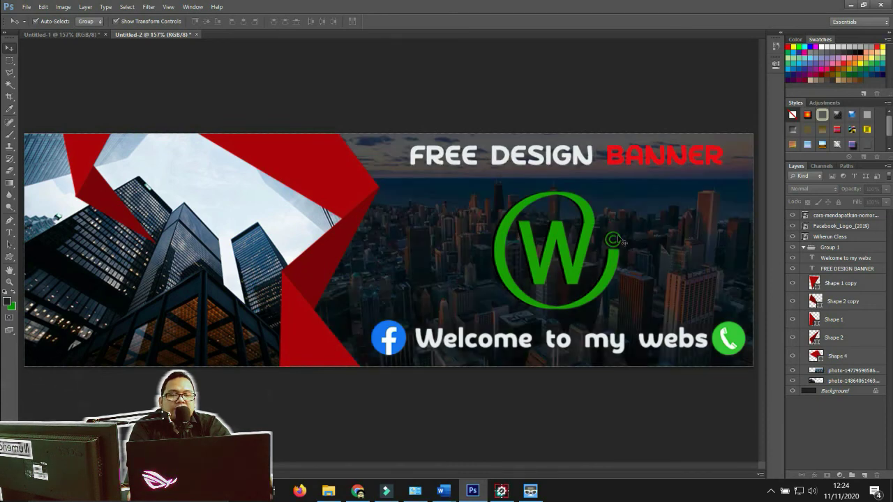